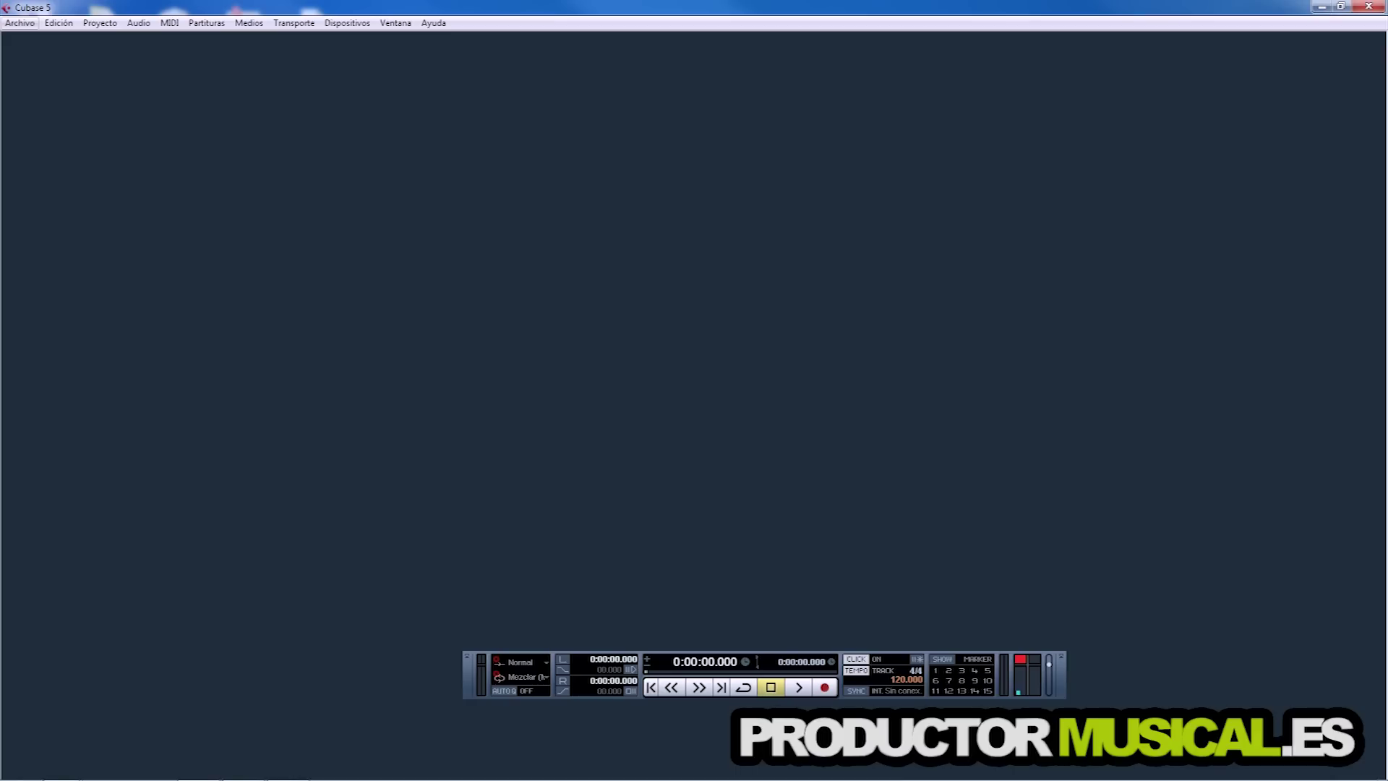
Step: Create a project from the Vacío template in the proposed working folder and maximize the project window
left_click(20, 23)
left_click(54, 40)
key("Return")
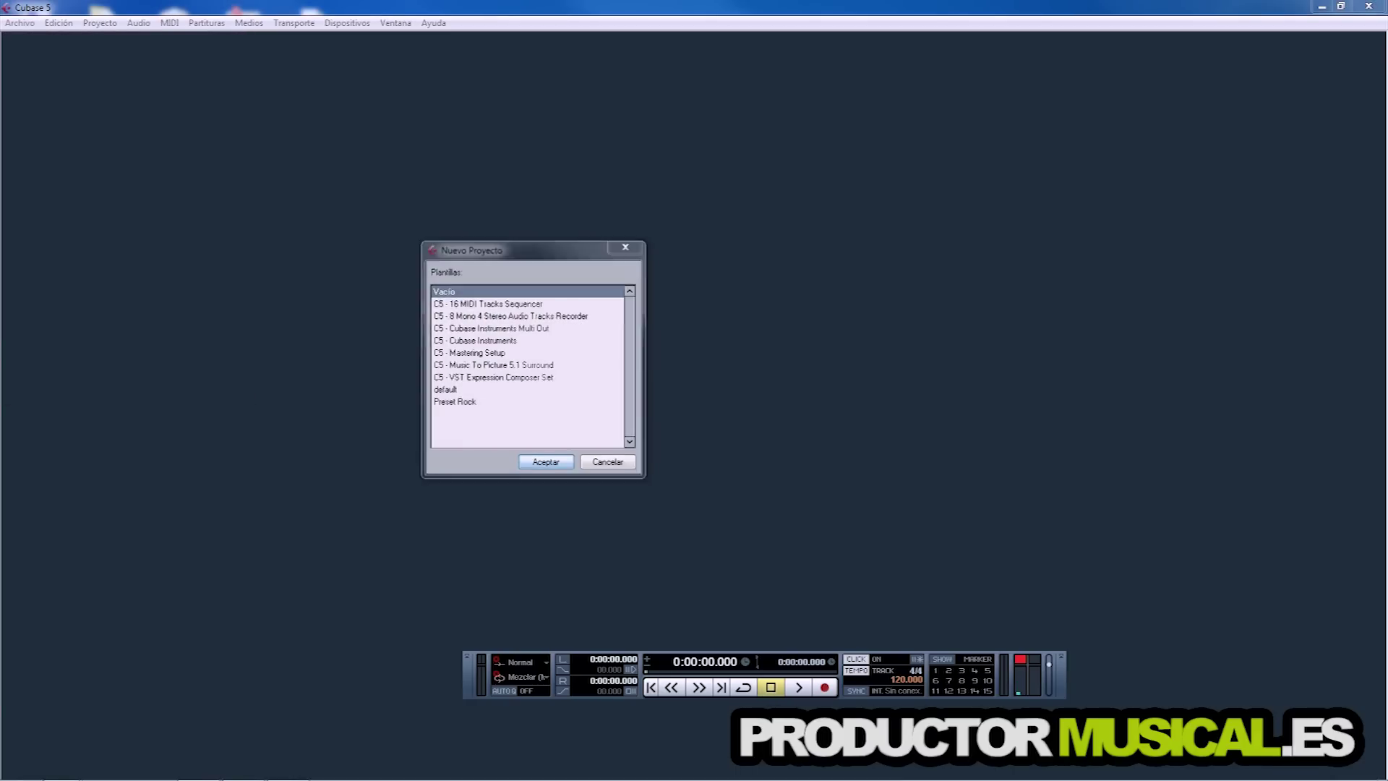
key("Return")
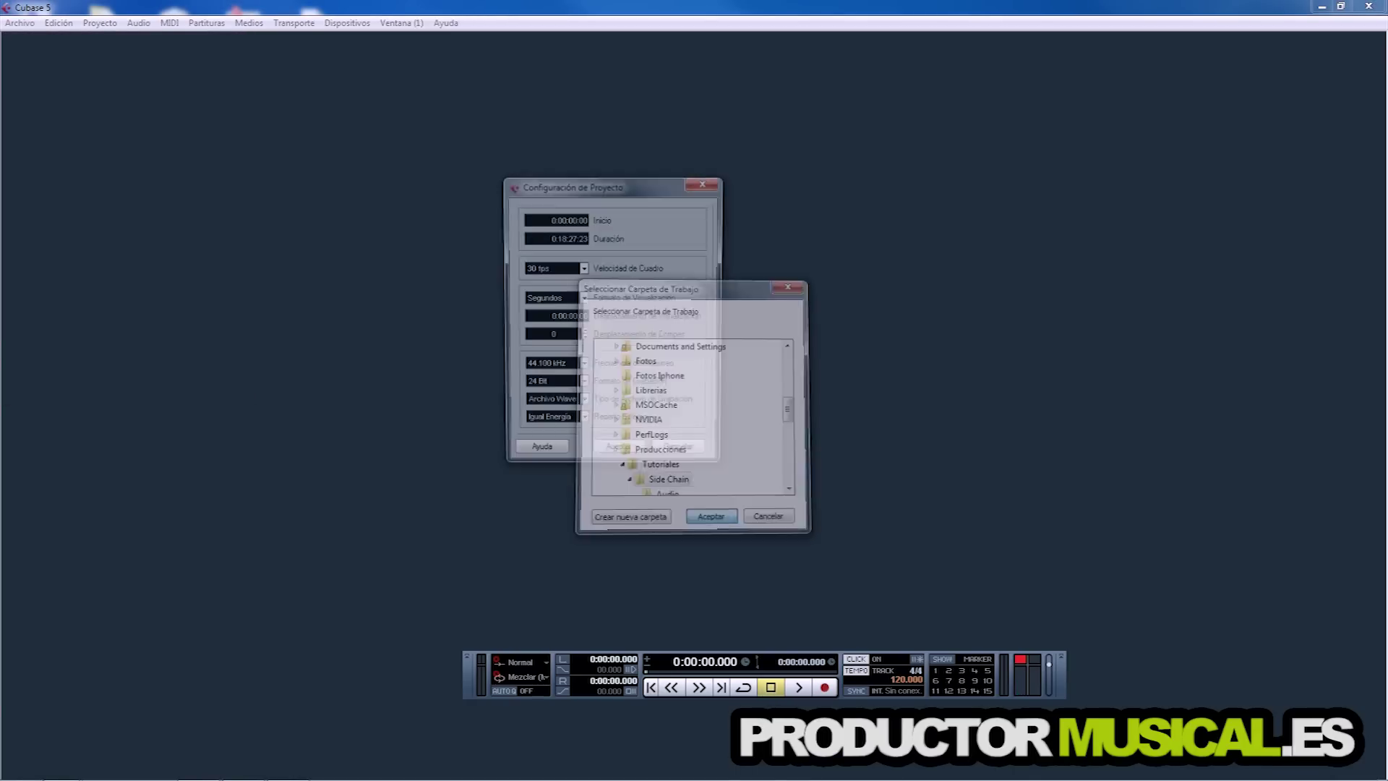
key("Return")
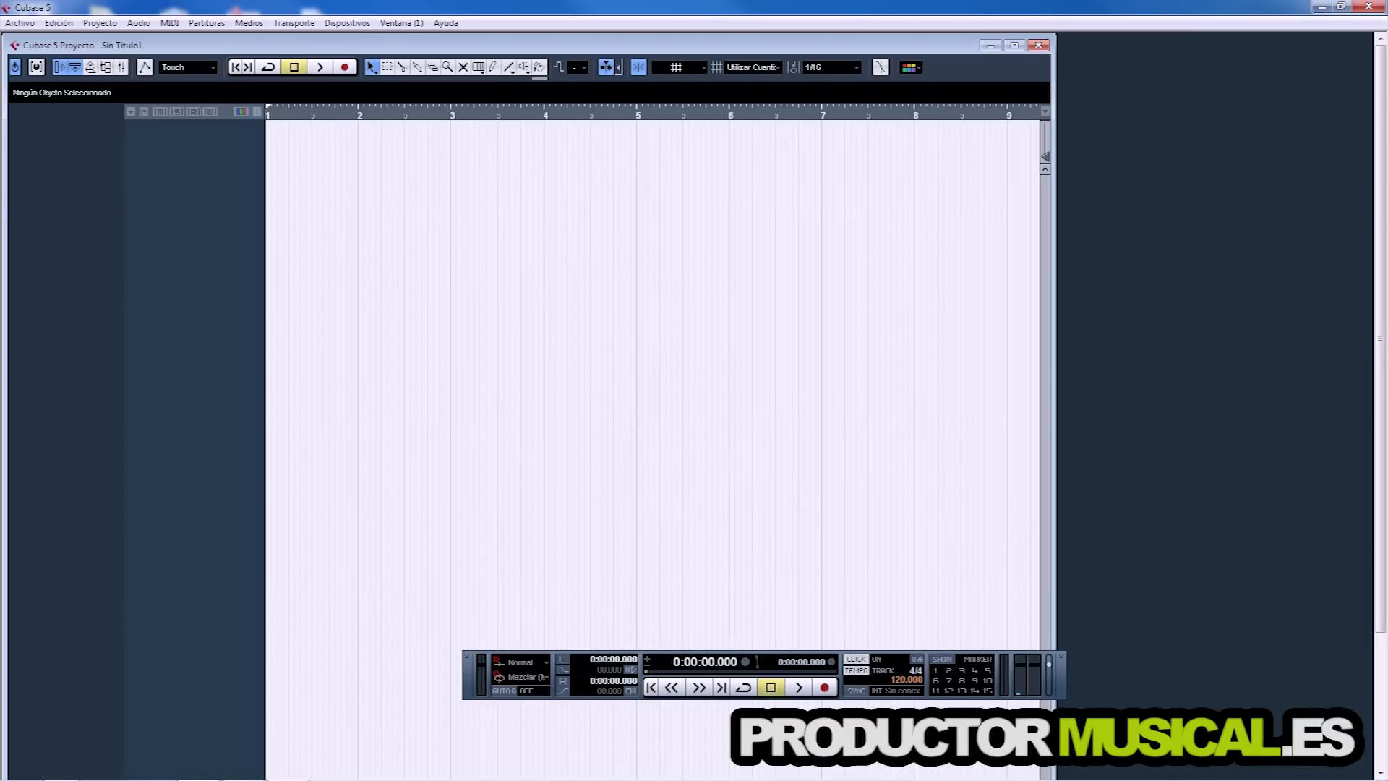
left_click(1014, 46)
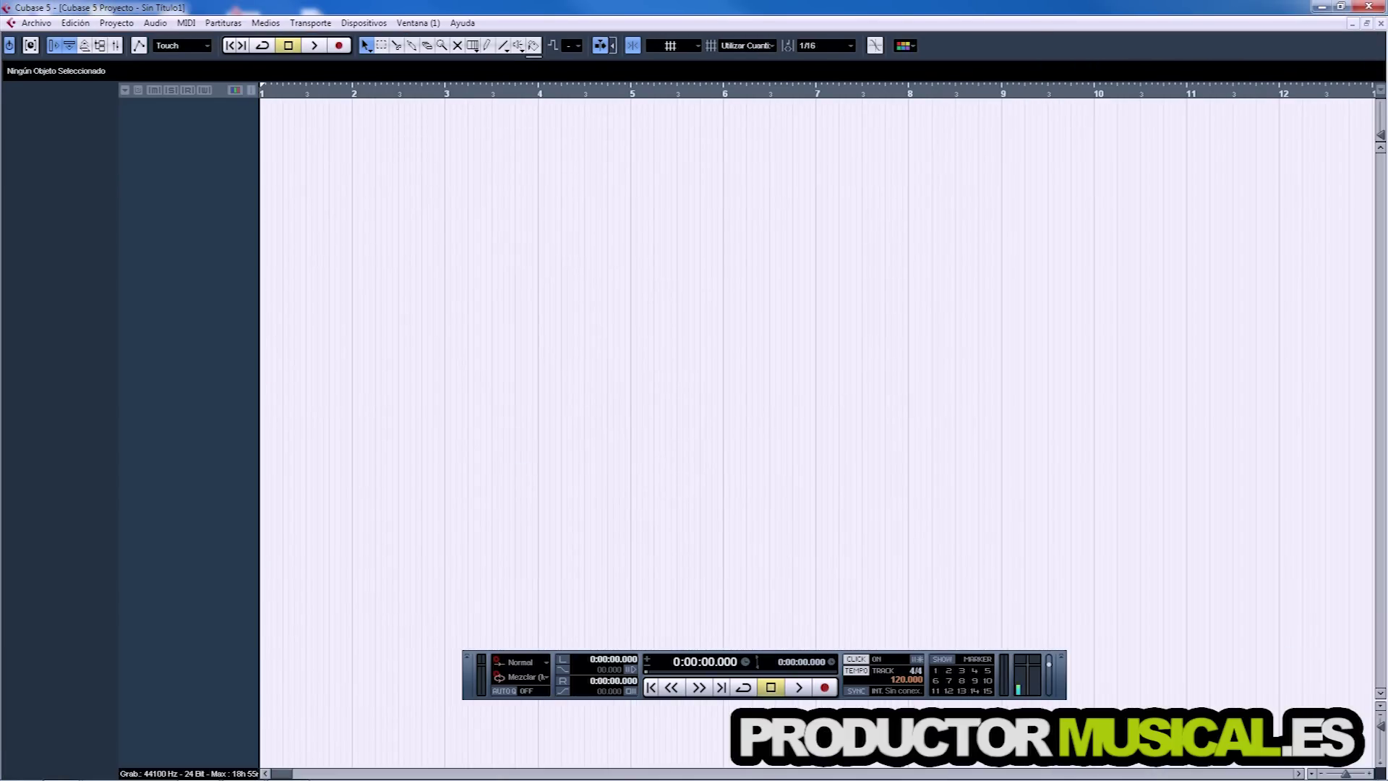
Step: Add a stereo audio track and name it Bombo
right_click(158, 126)
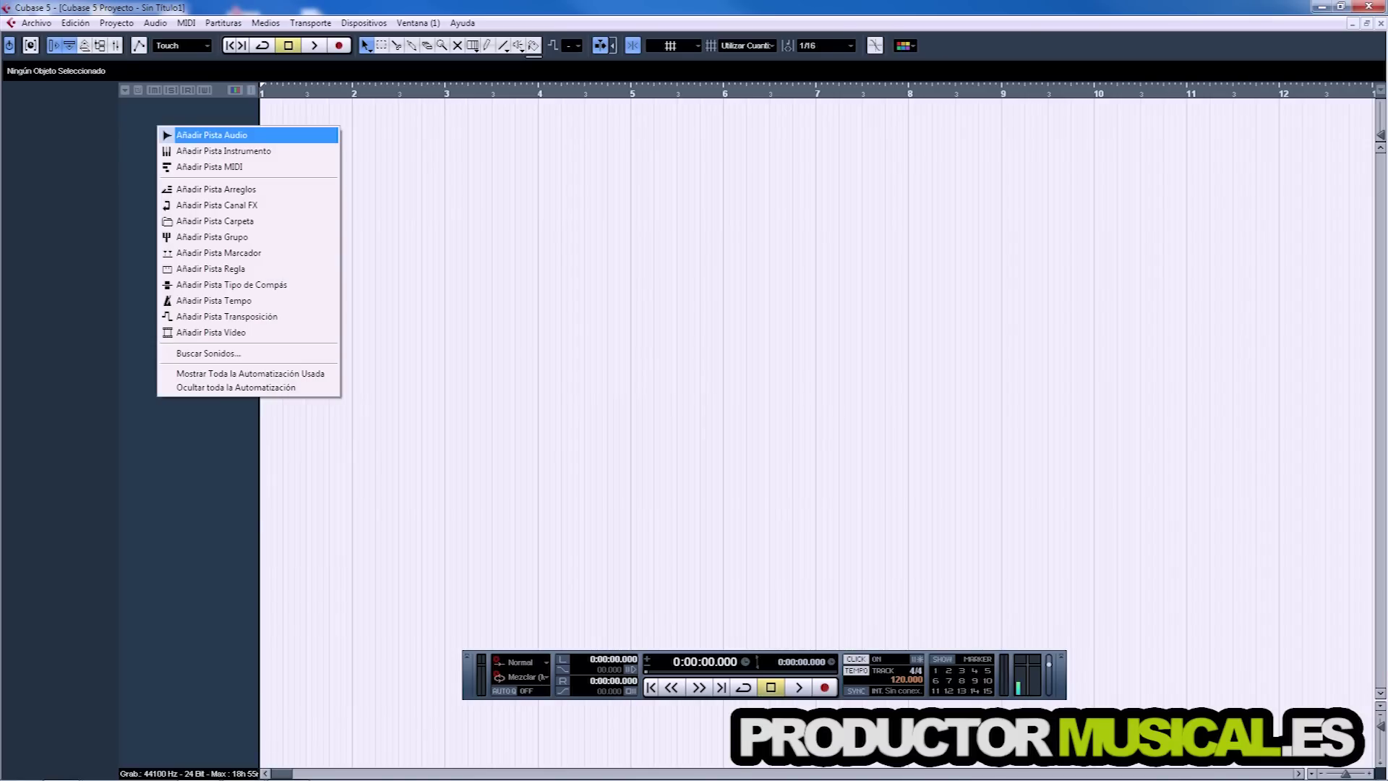
left_click(212, 134)
left_click(490, 426)
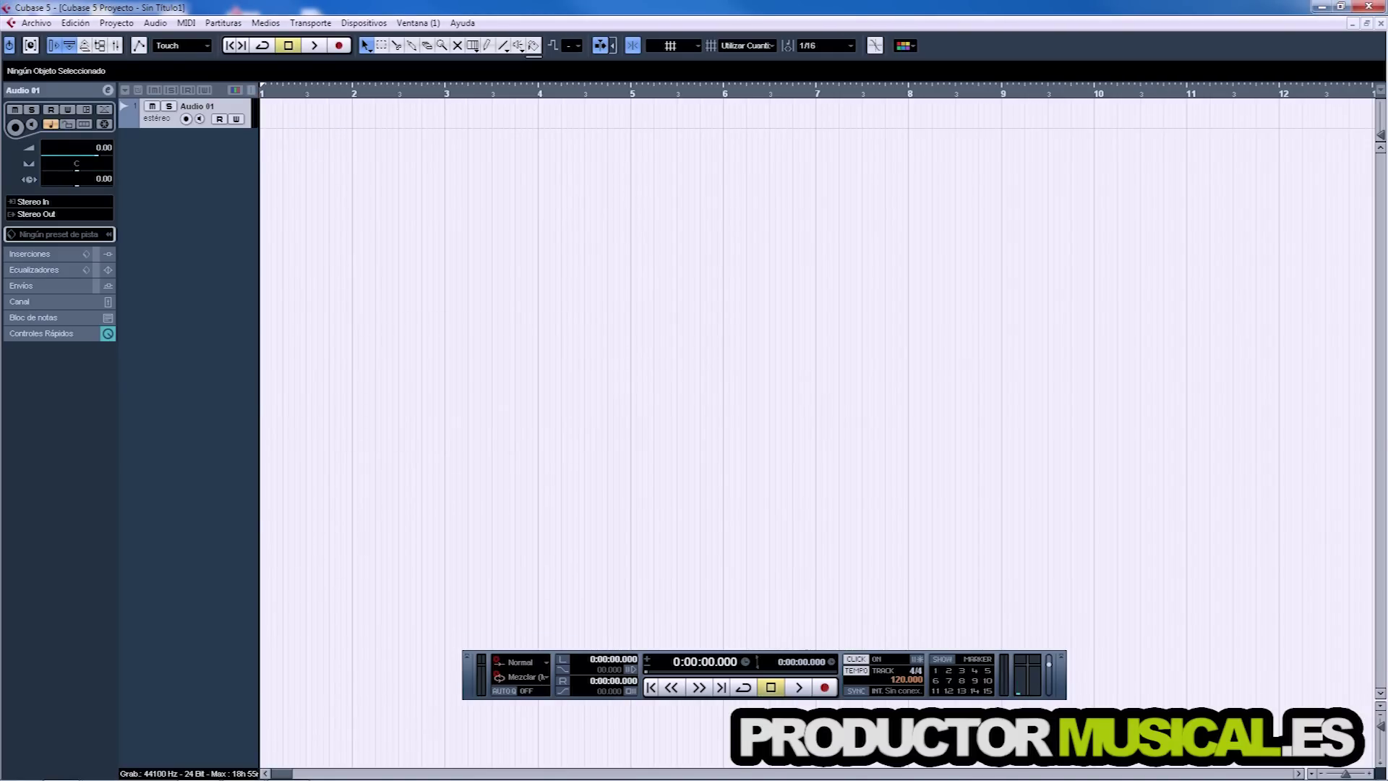
double_click(197, 107)
type("Bombo")
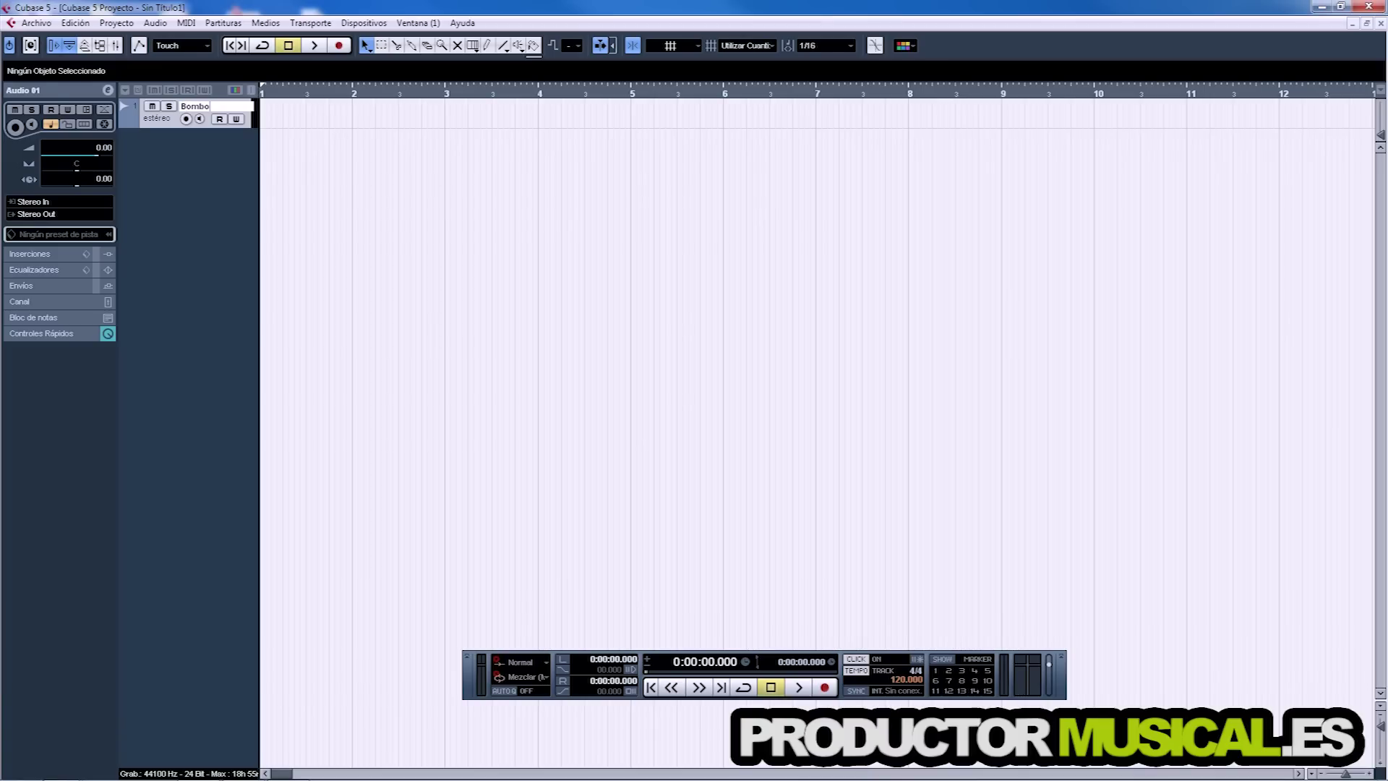
key("Return")
Step: Load Omnisphere in the first VST instrument slot and create a MIDI track assigned to it
key("F11")
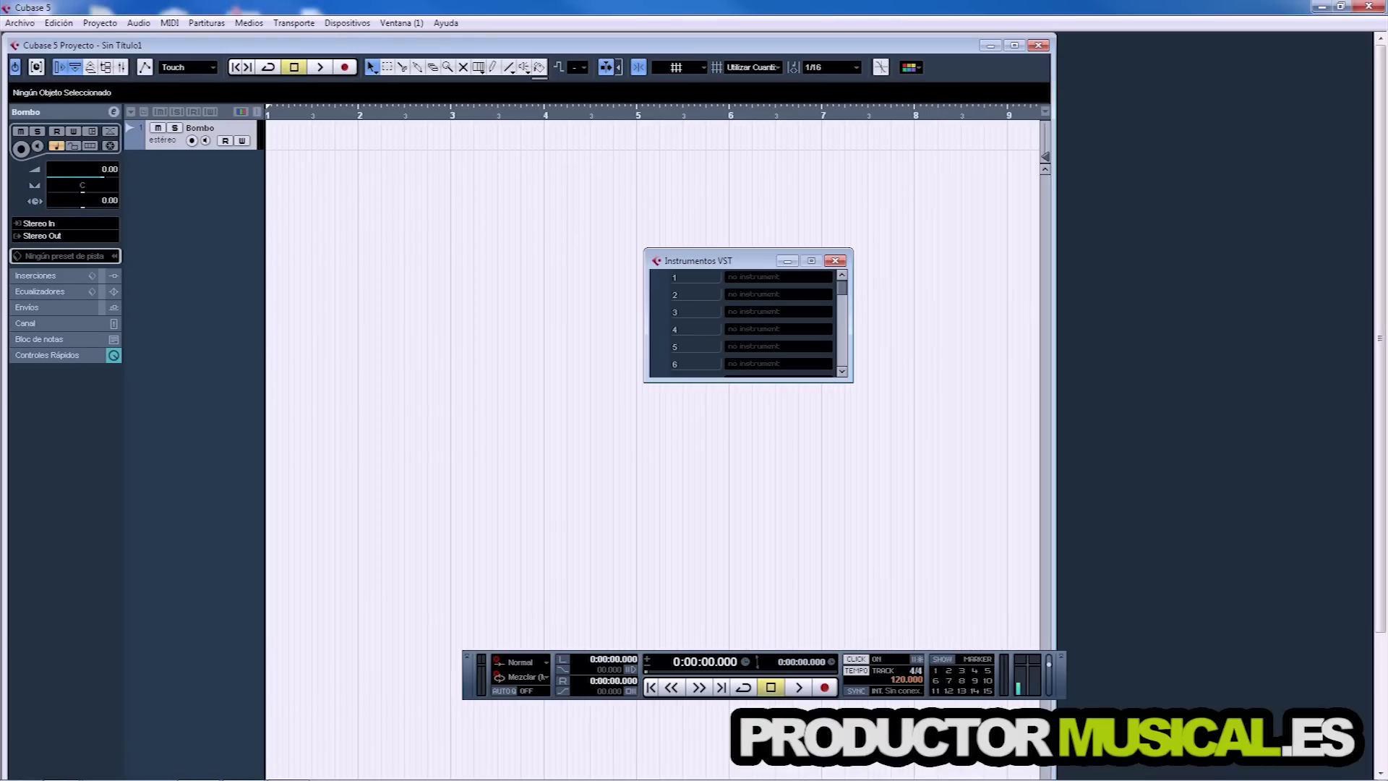
left_click(779, 277)
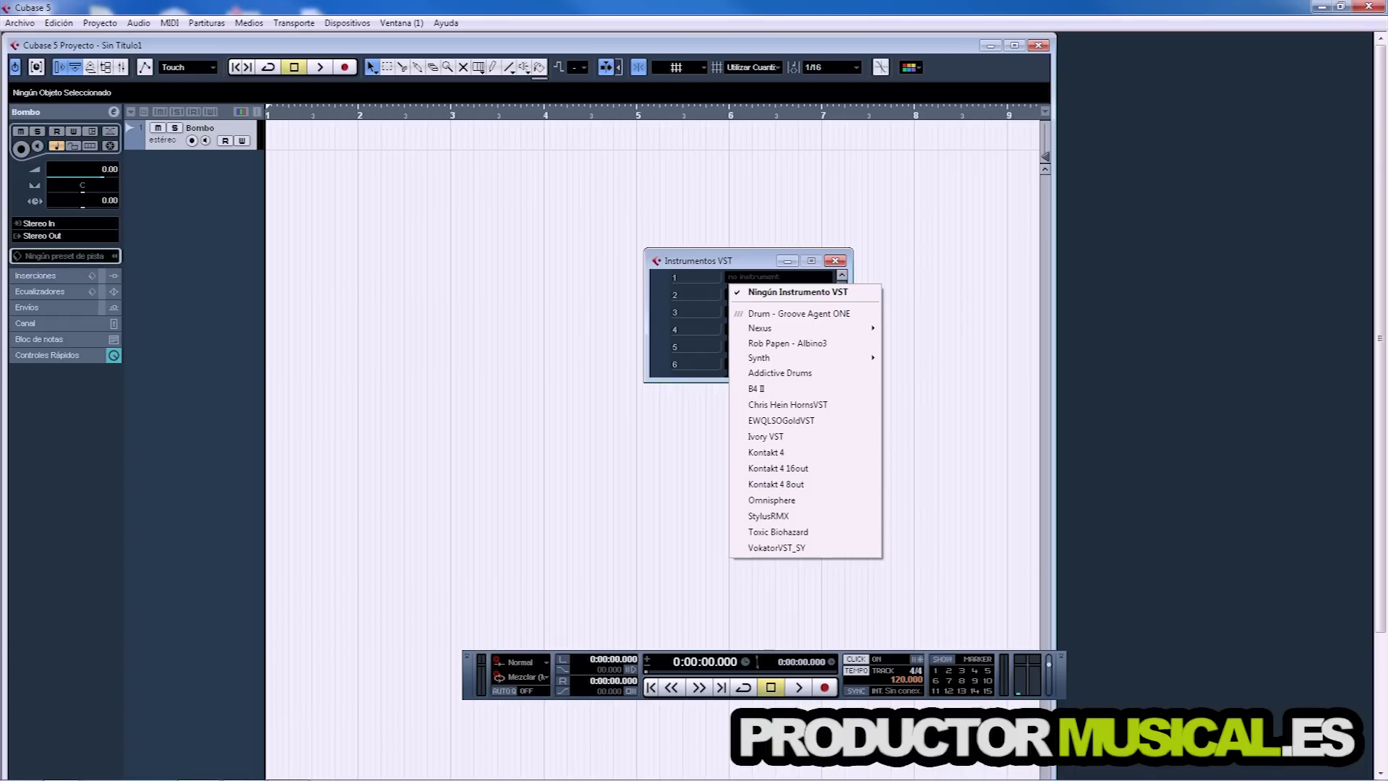
left_click(784, 500)
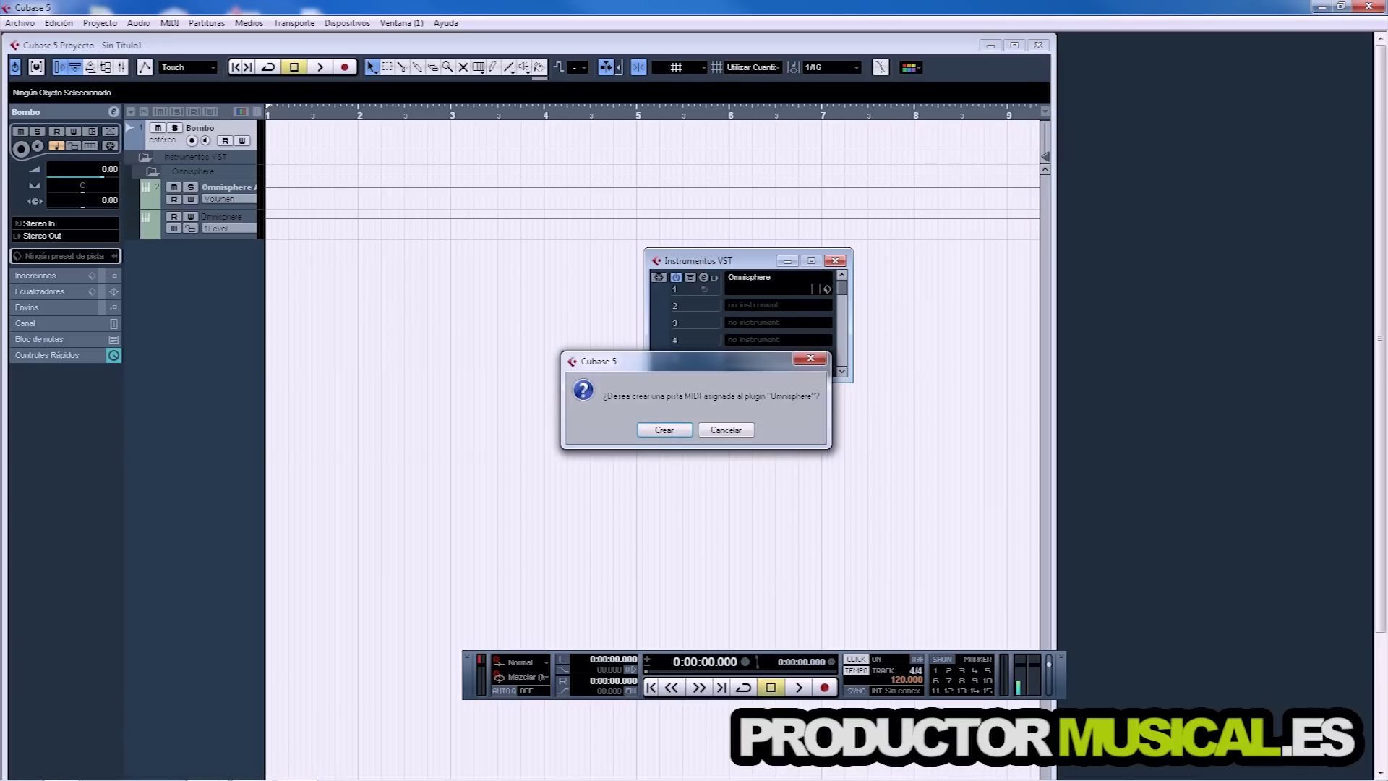
key("Return")
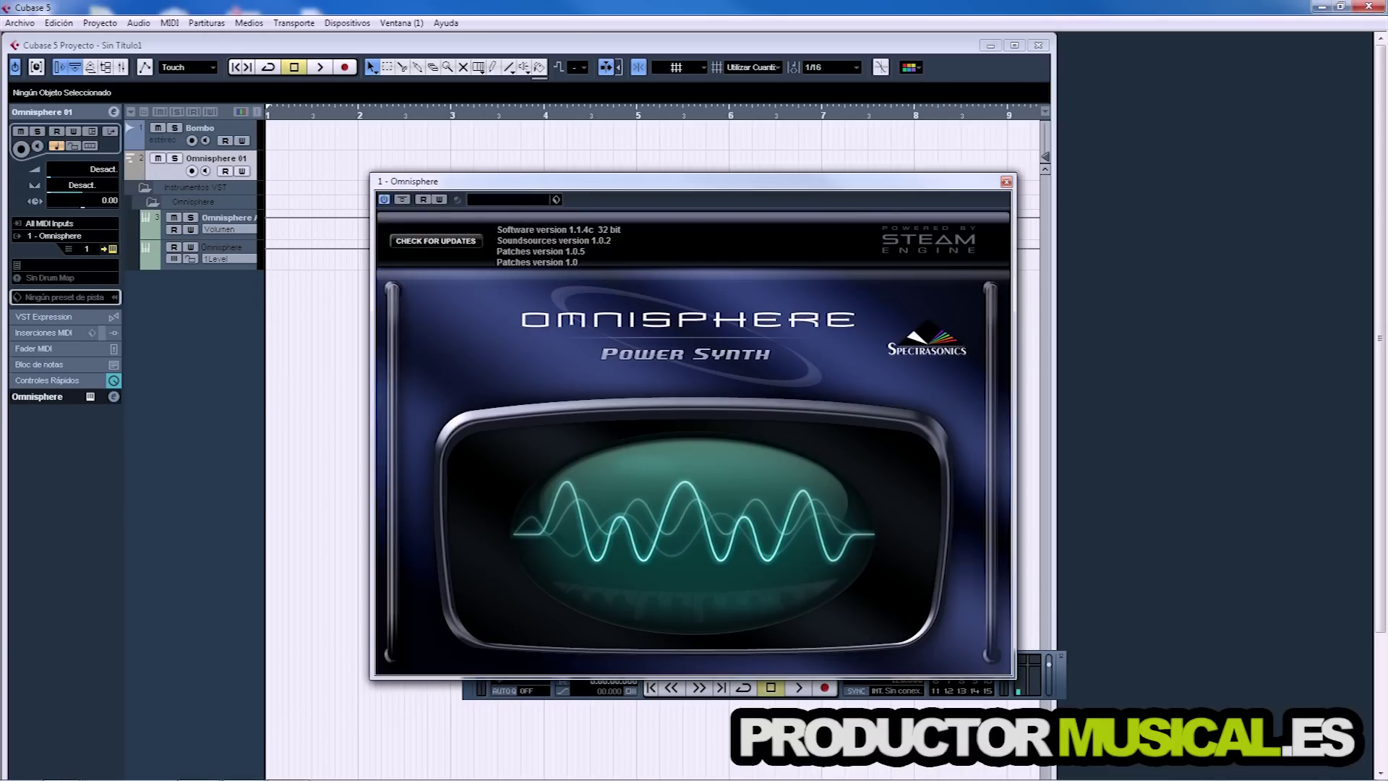
Step: Load the Big Green Strings patch from Omnisphere's Pads + Strings category and close the instrument window
left_click(1014, 45)
left_click_drag(832, 181, 964, 127)
left_click_drag(682, 127, 675, 111)
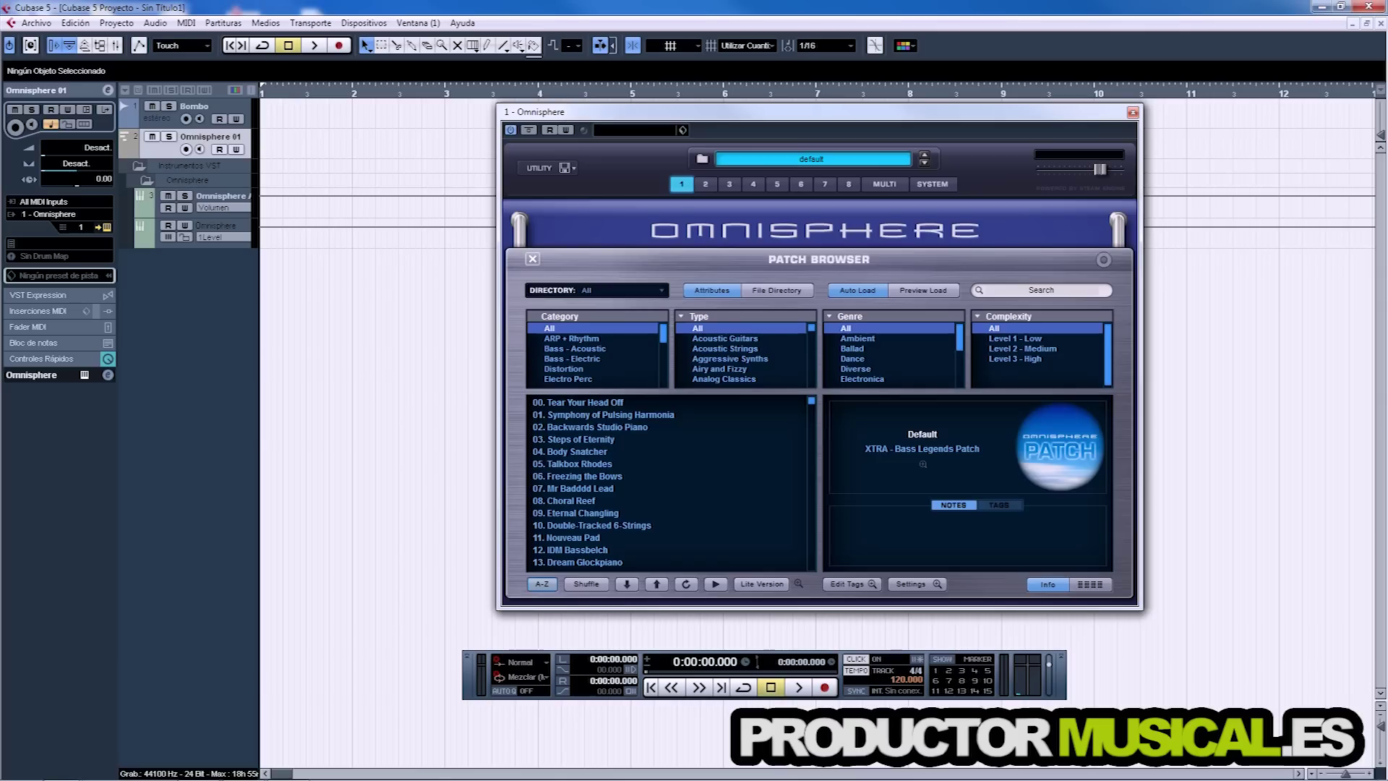
scroll(600, 352, "down", 2)
left_click(572, 379)
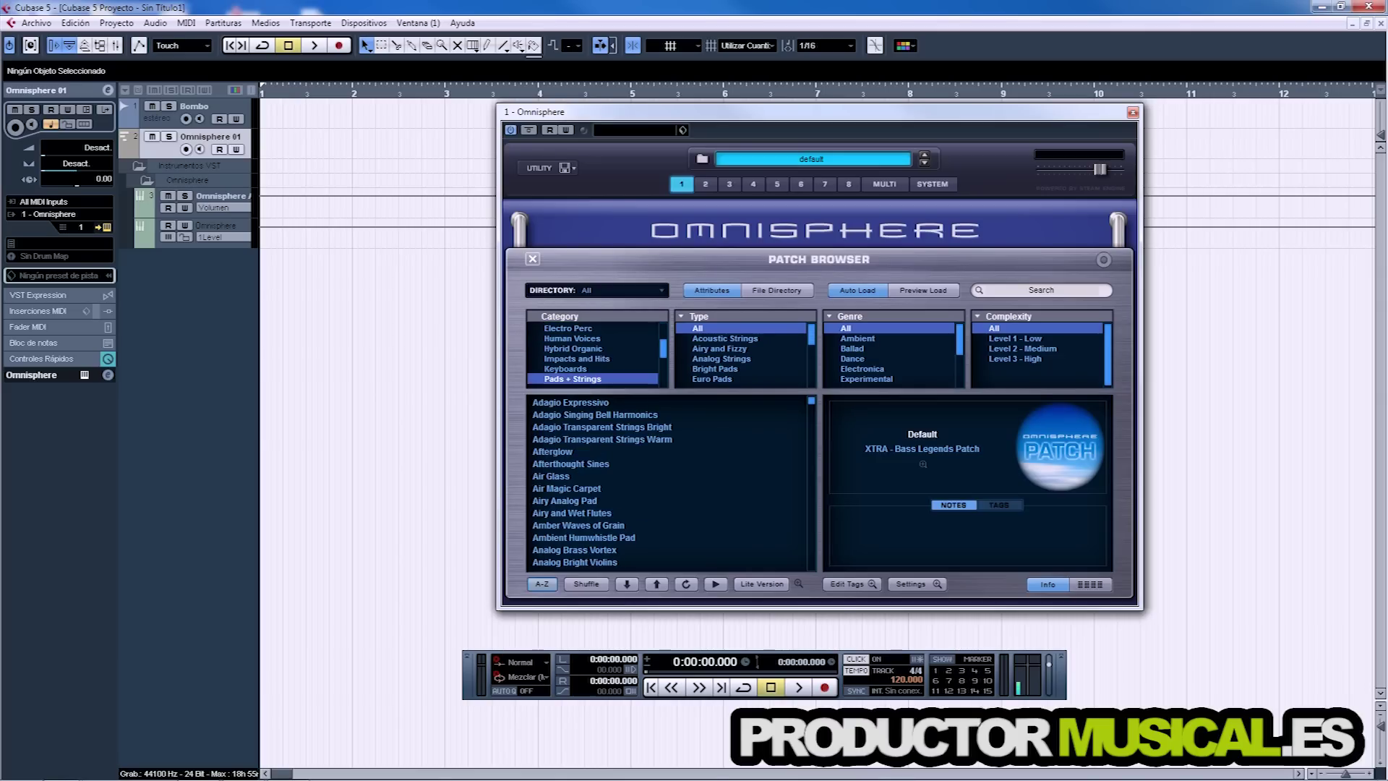
left_click(1090, 584)
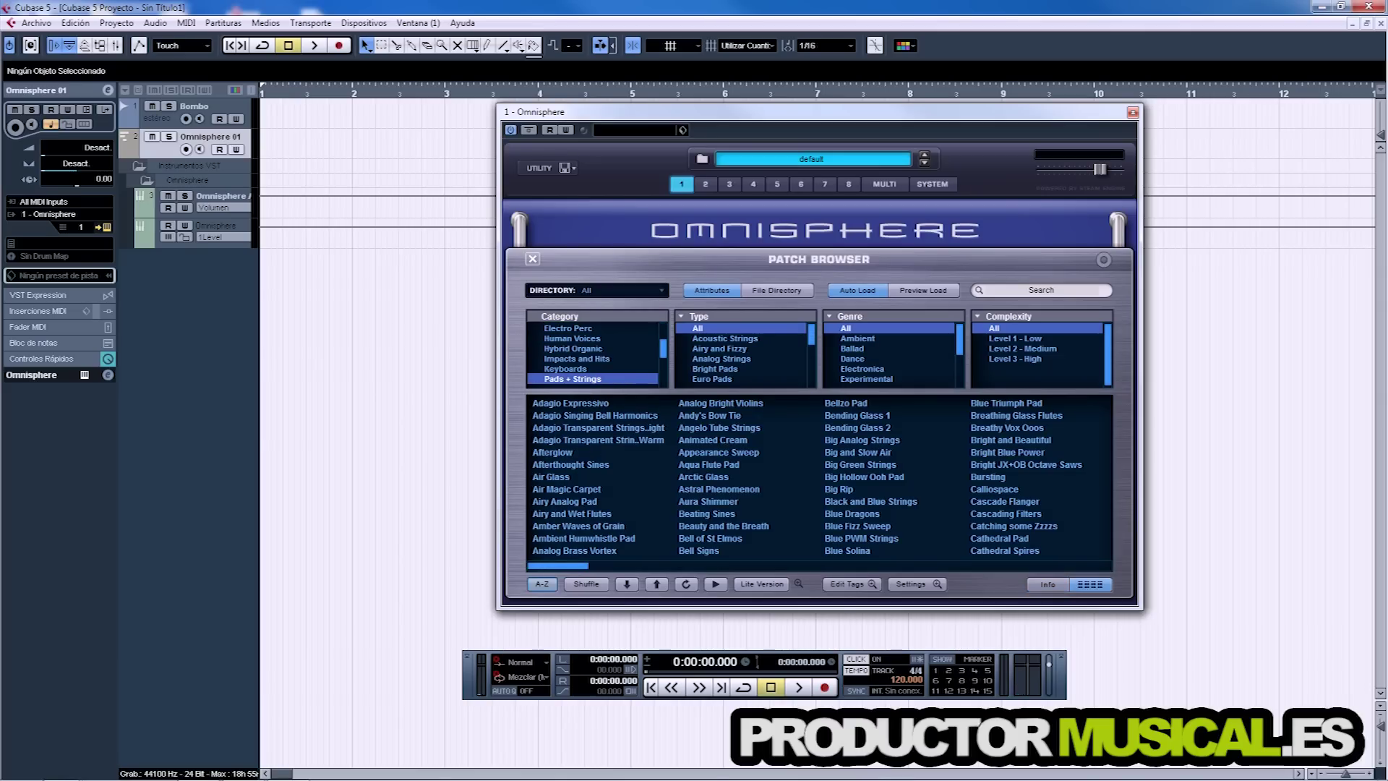
left_click(860, 465)
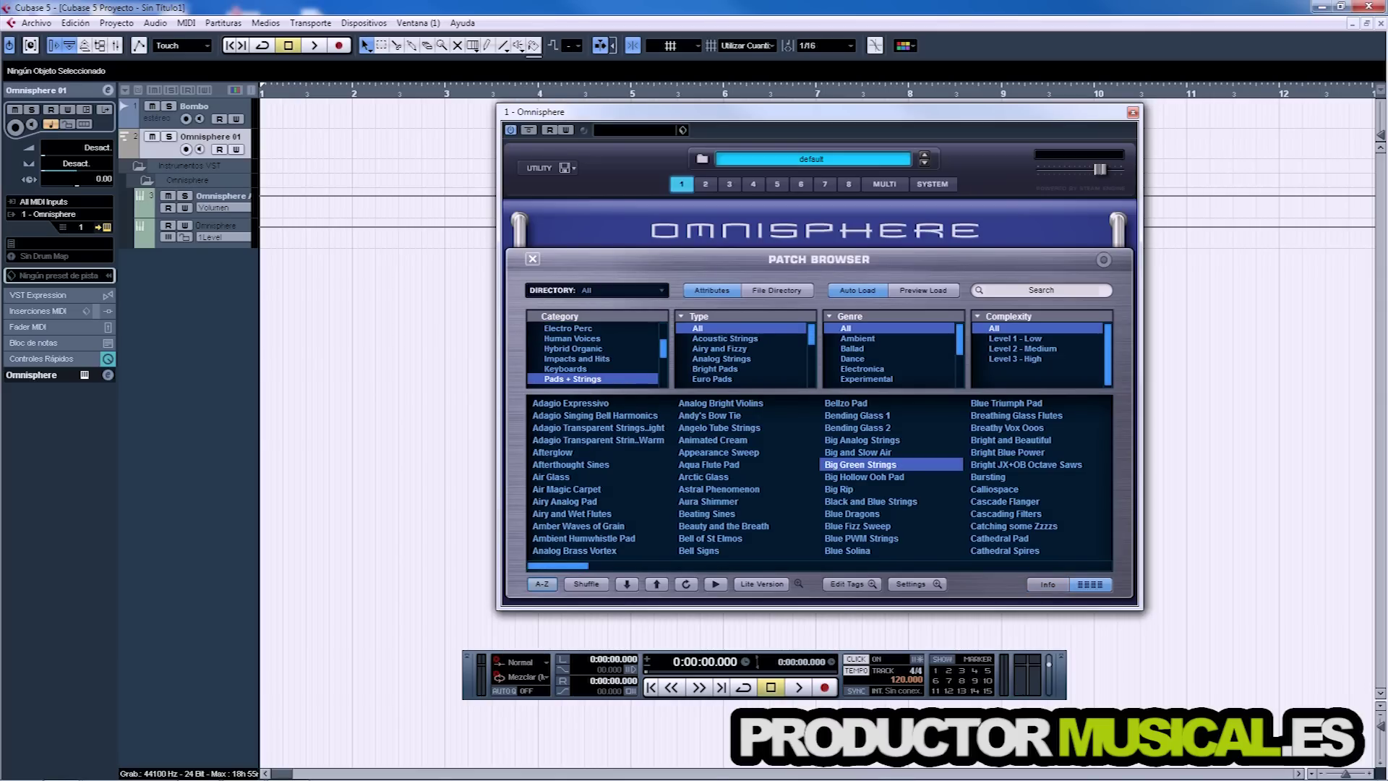
left_click(1133, 112)
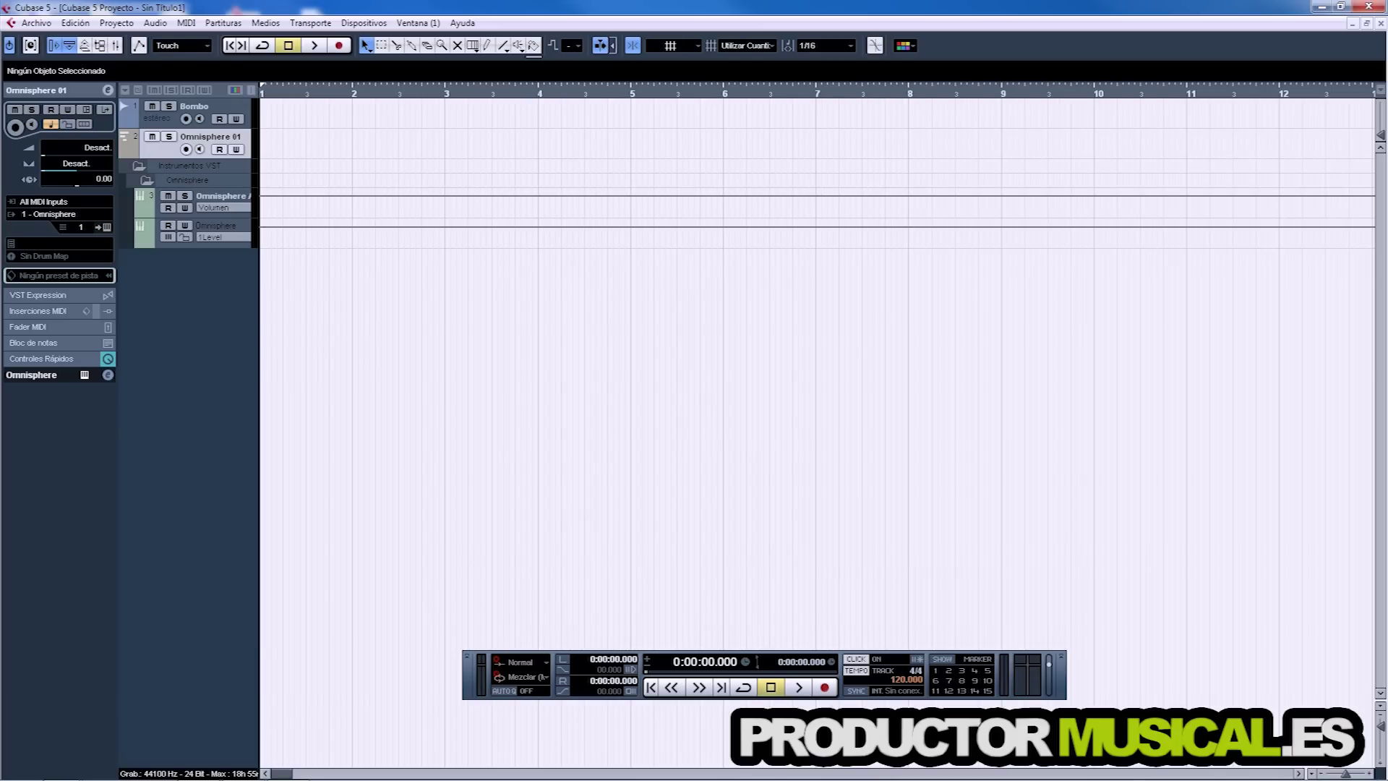
Step: Import the audio file Bombo.wav into the Bombo track with the default import options
left_click(216, 107)
left_click(36, 22)
mouse_move(58, 263)
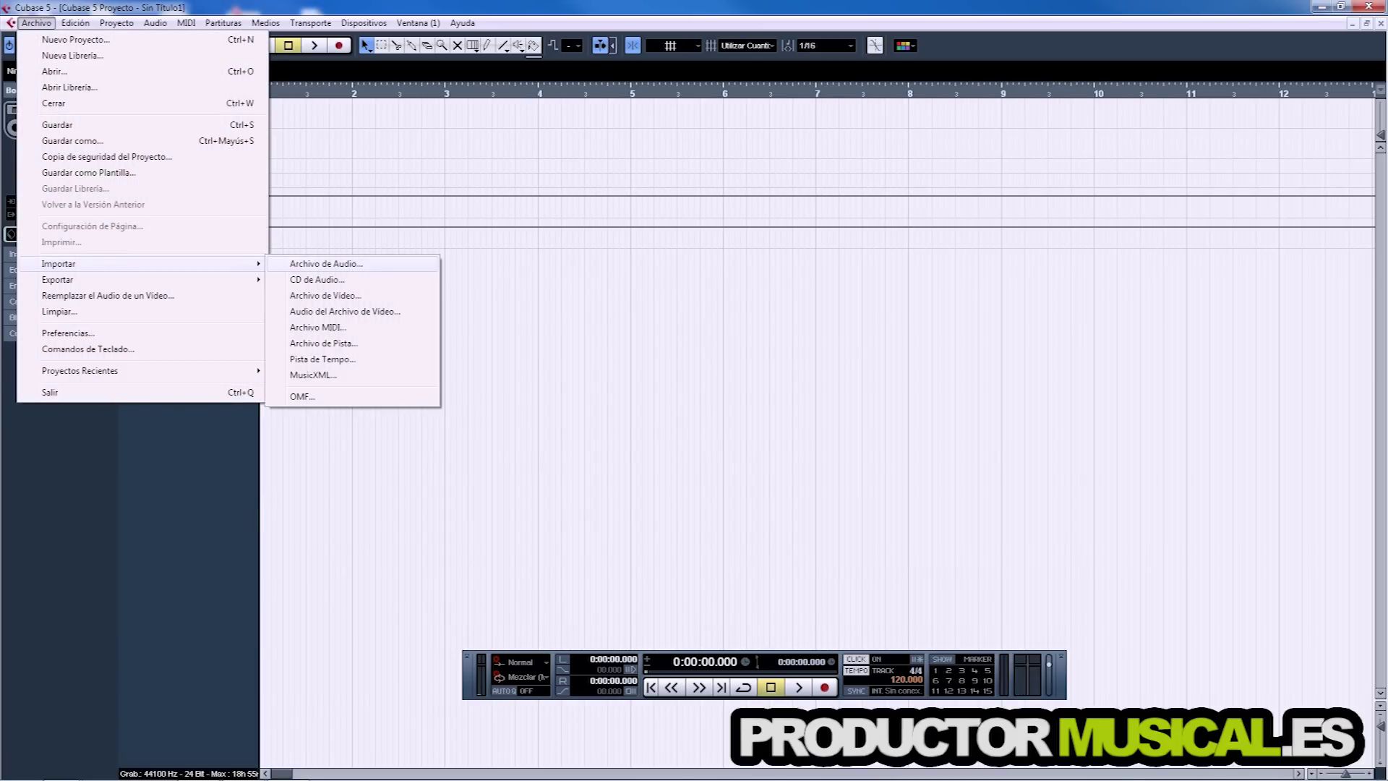
left_click(325, 263)
left_click(564, 179)
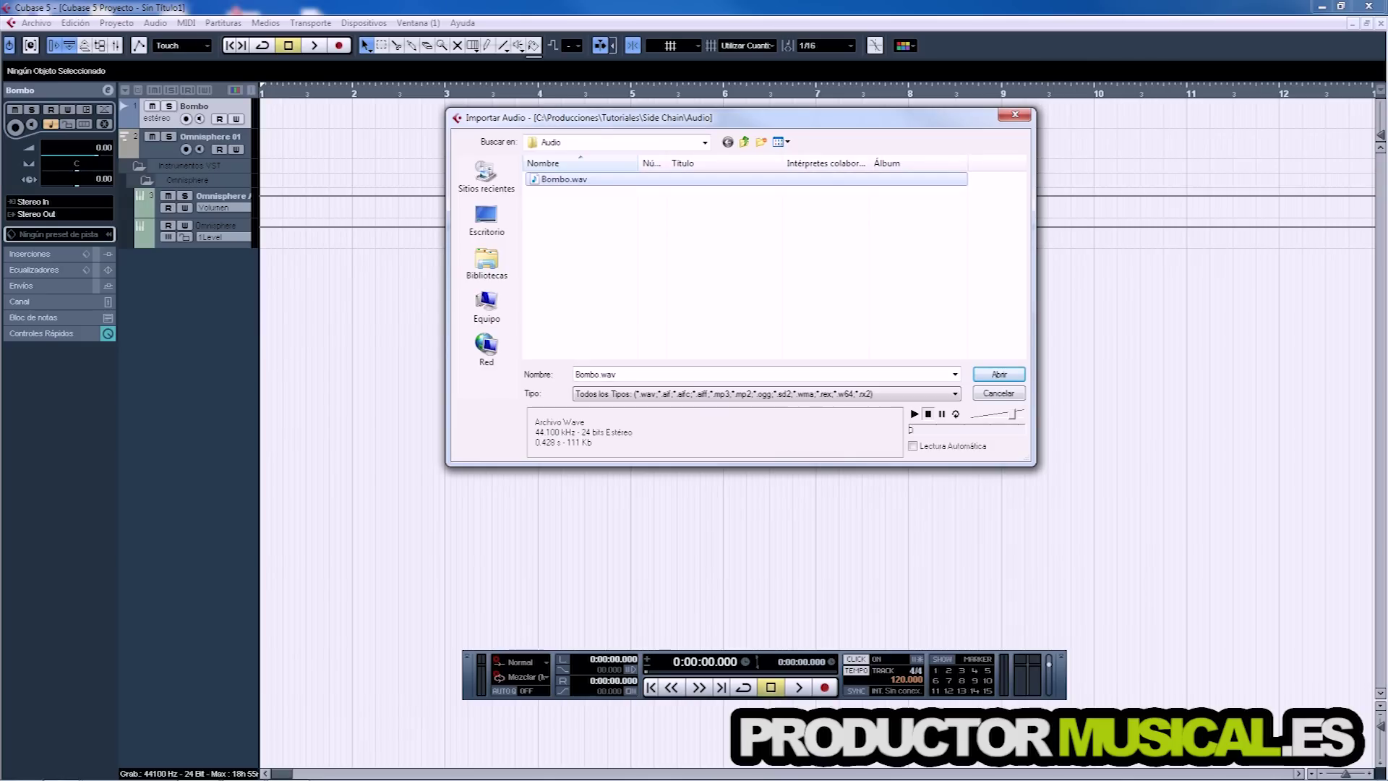
left_click(999, 375)
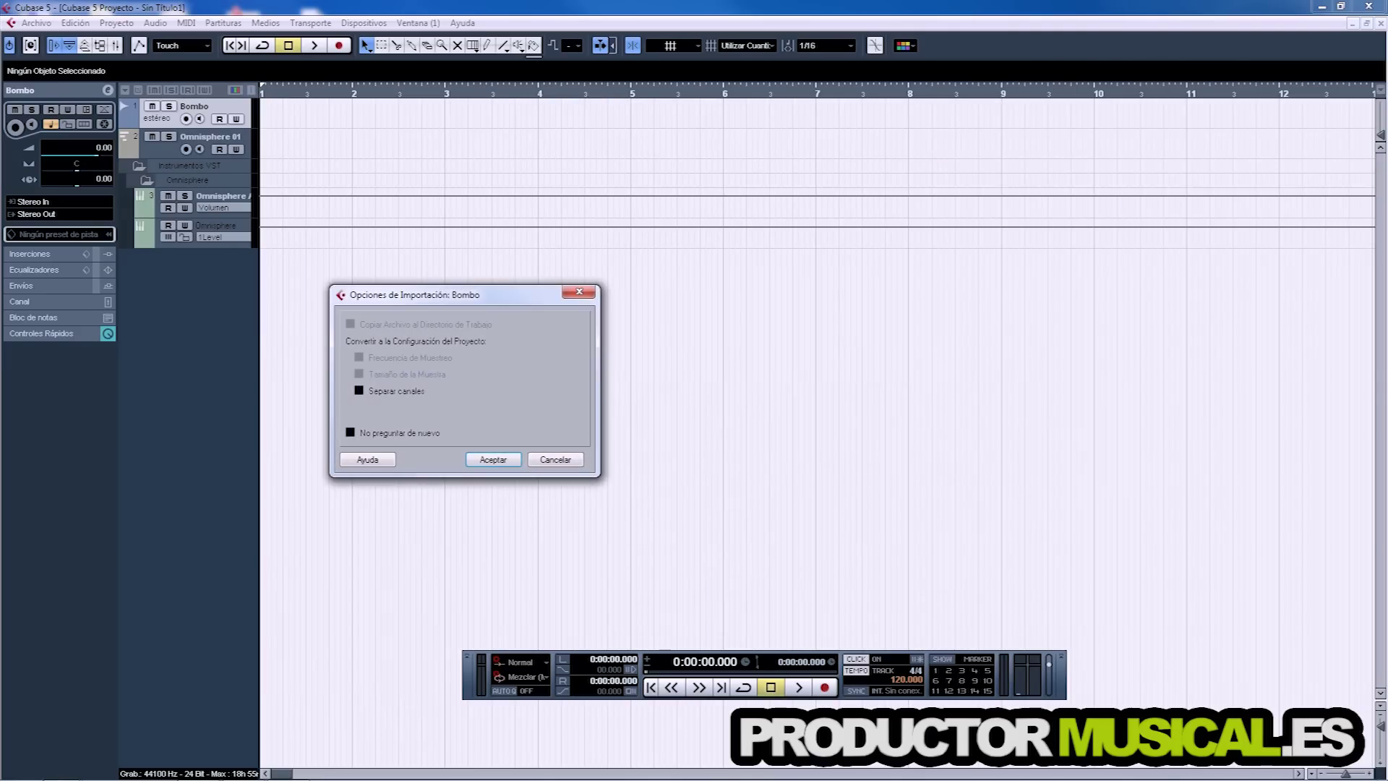
key("Return")
Step: Move the kick sample to bar 3 and duplicate it on every beat up to bar 11
left_click_drag(269, 112, 525, 110)
key("ctrl+d")
key("ctrl+d")
left_click_drag(579, 140, 394, 102)
key("ctrl+d")
left_click_drag(546, 110, 548, 110)
left_click_drag(661, 165, 859, 158)
key("ctrl+d")
key("ctrl+d")
left_click_drag(818, 112, 819, 110)
left_click(831, 174)
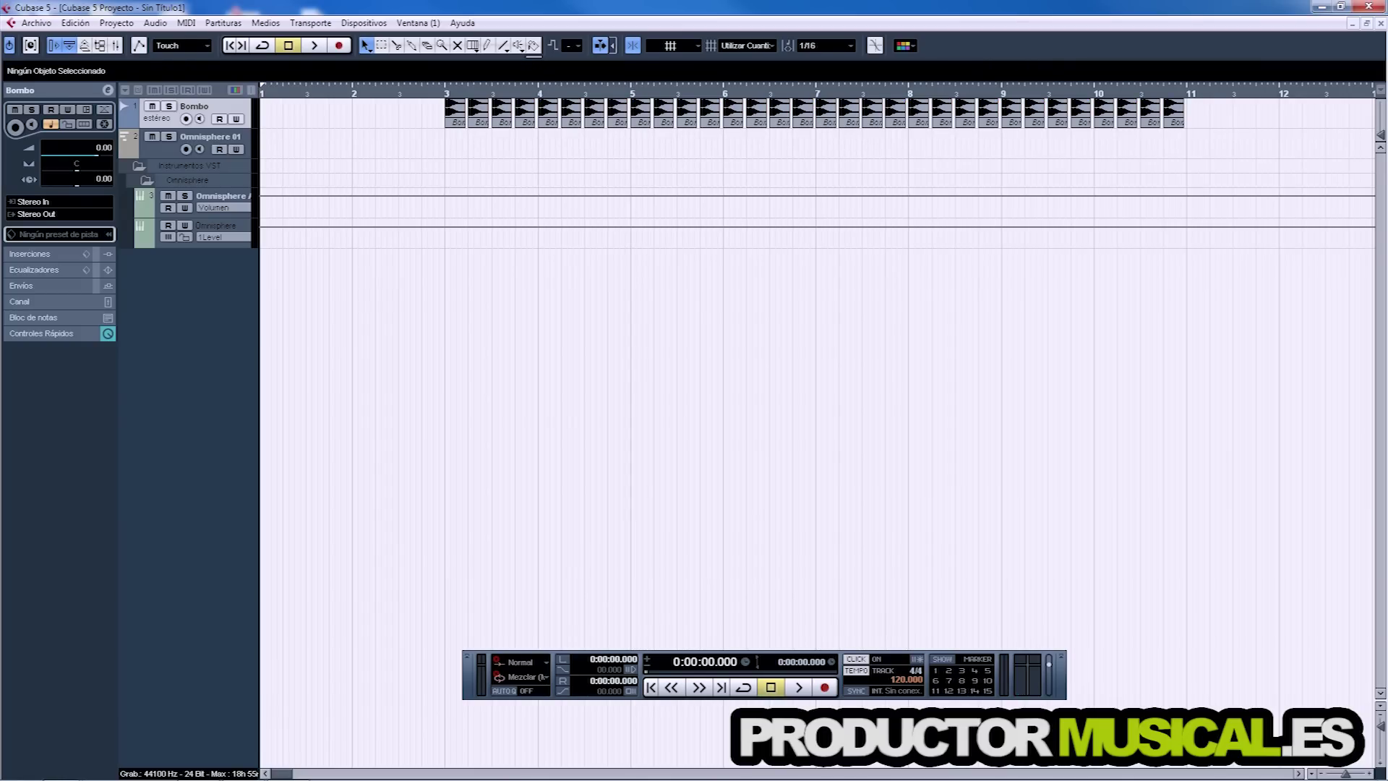
Step: Play the kick pattern from just before bar 3 and set the Bombo channel volume to -7
left_click(439, 92)
key("space")
key("space")
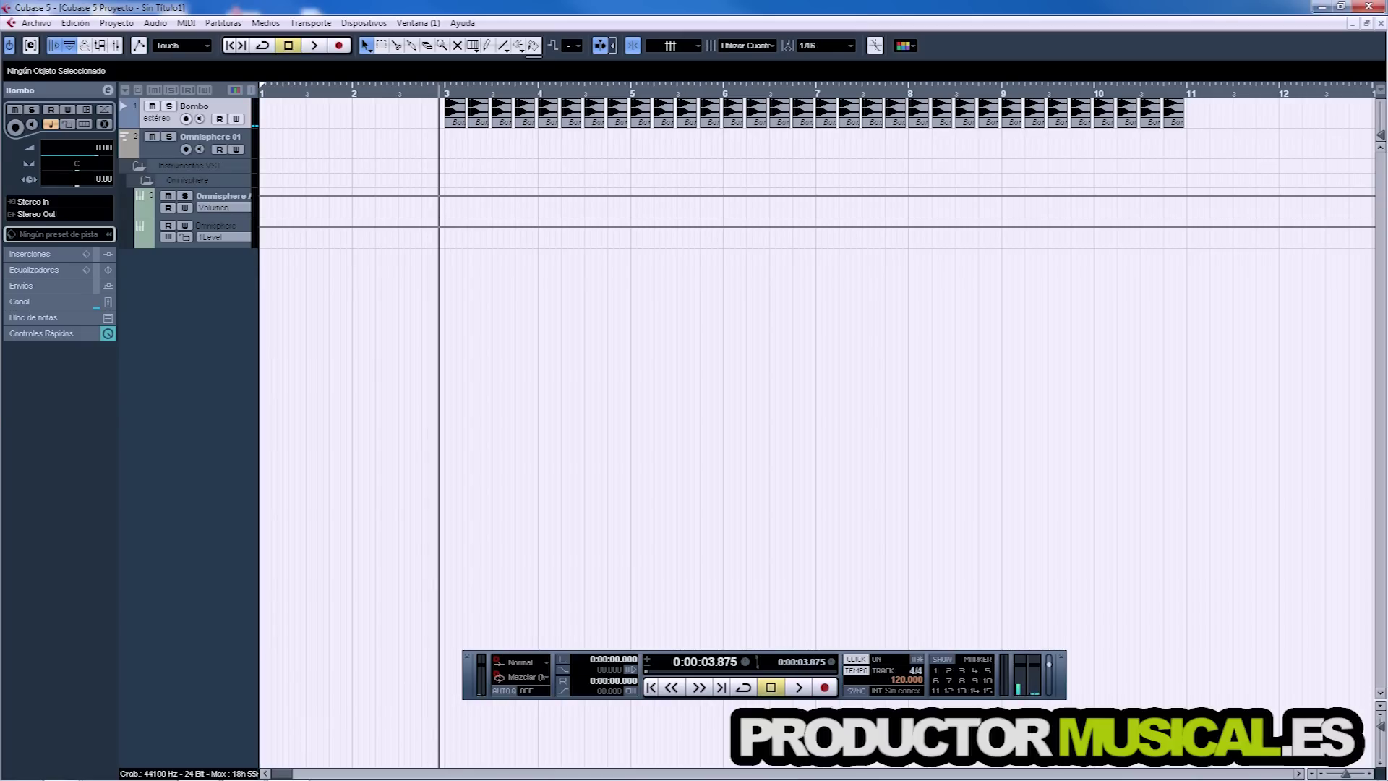
left_click(44, 301)
left_click(87, 369)
type("-7")
key("Return")
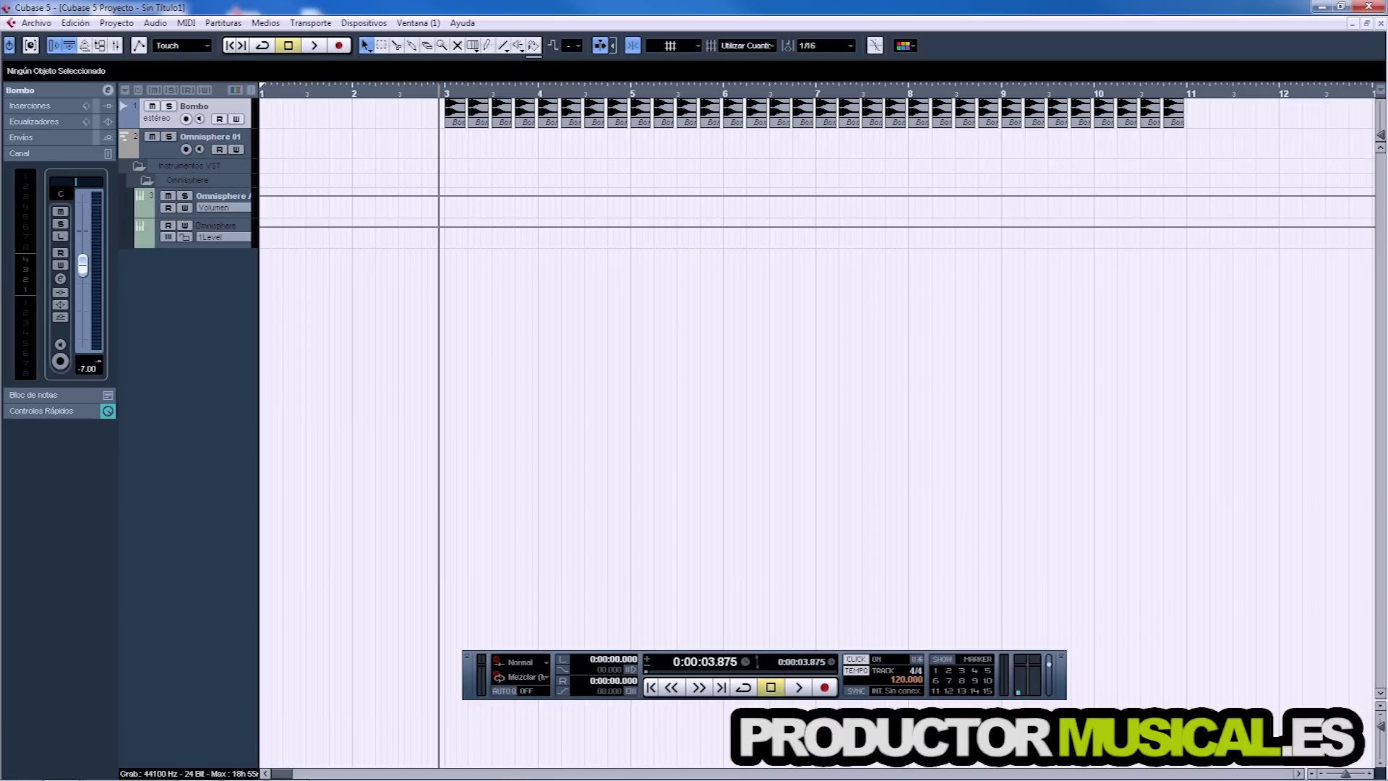
Step: Set the volume of Omnisphere's audio output channel to -7
left_click(221, 196)
left_click(43, 255)
left_click(88, 368)
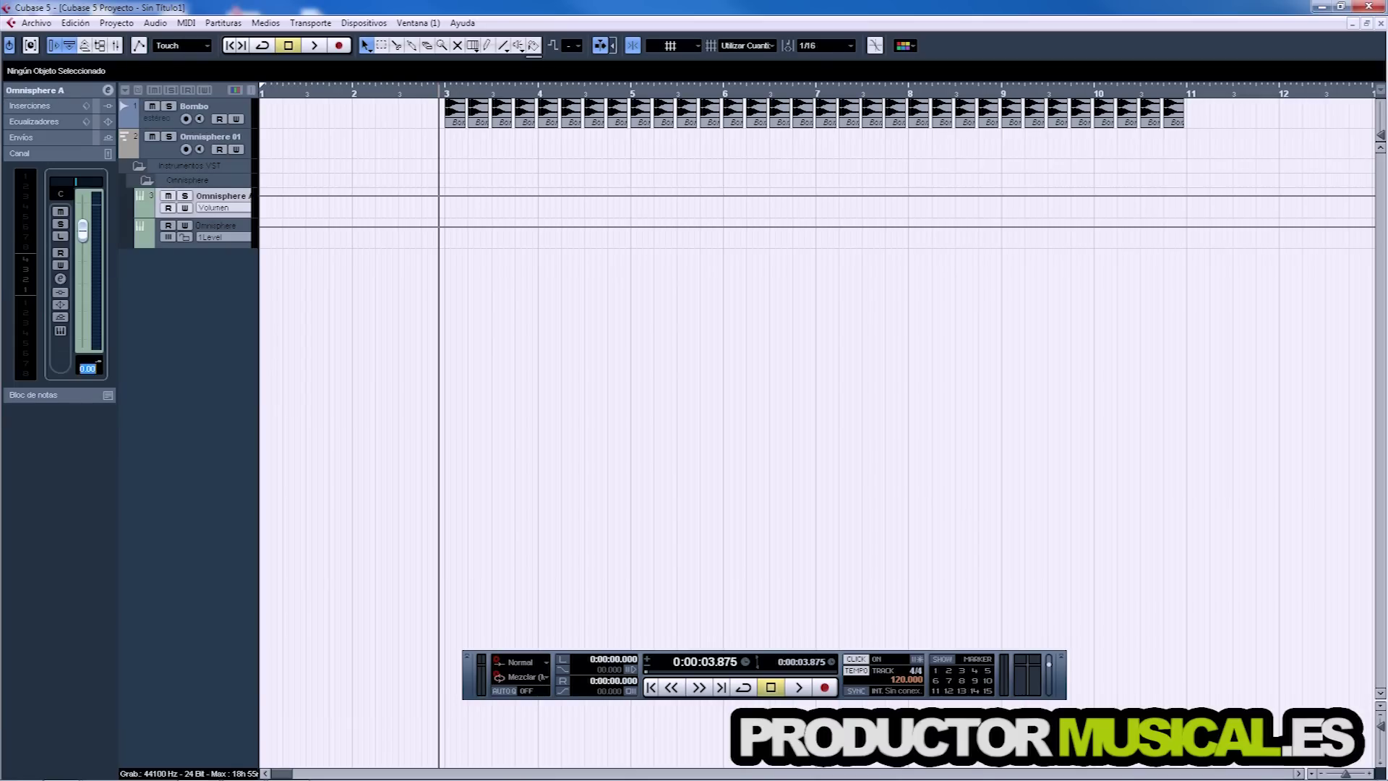
type("-7")
key("Return")
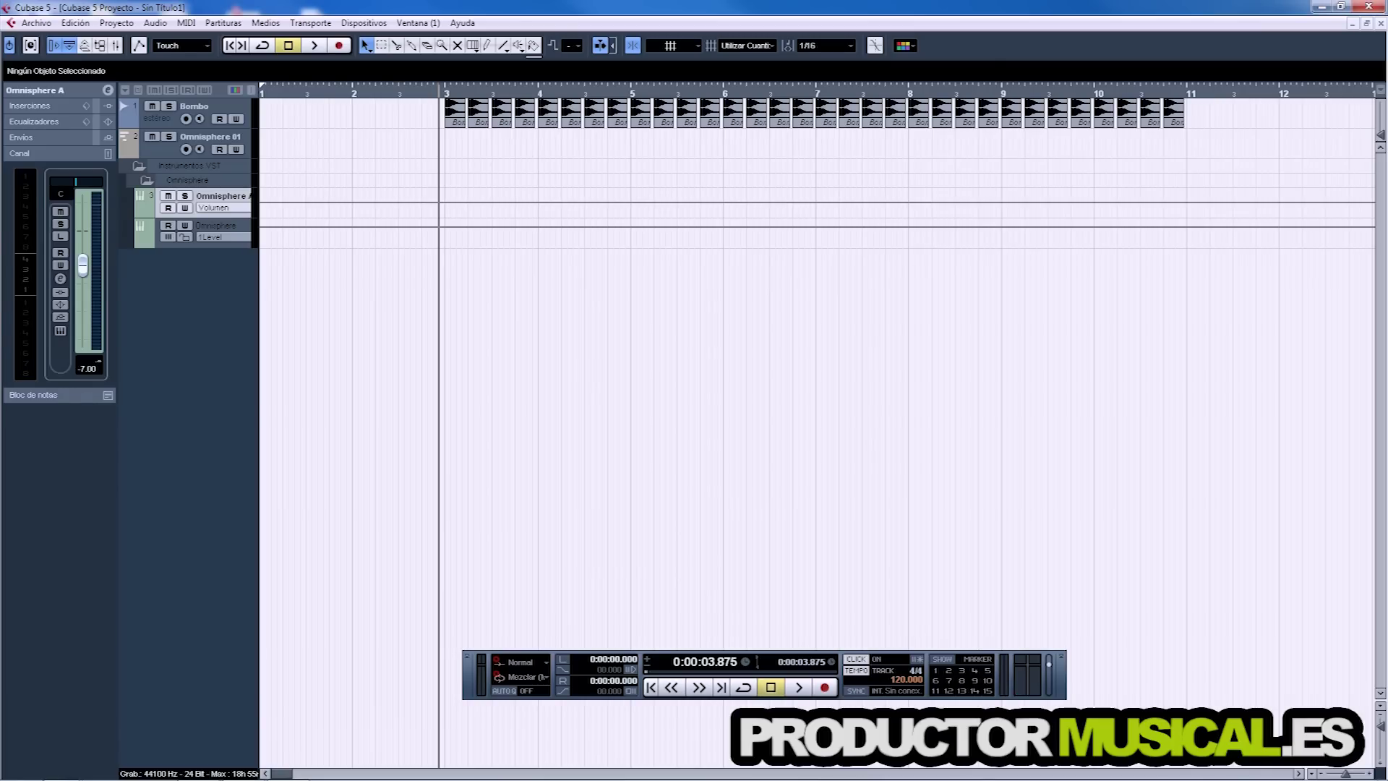
Step: Arm the Omnisphere 01 MIDI track for recording and set the Bombo track's output to Sin Bus
left_click(211, 136)
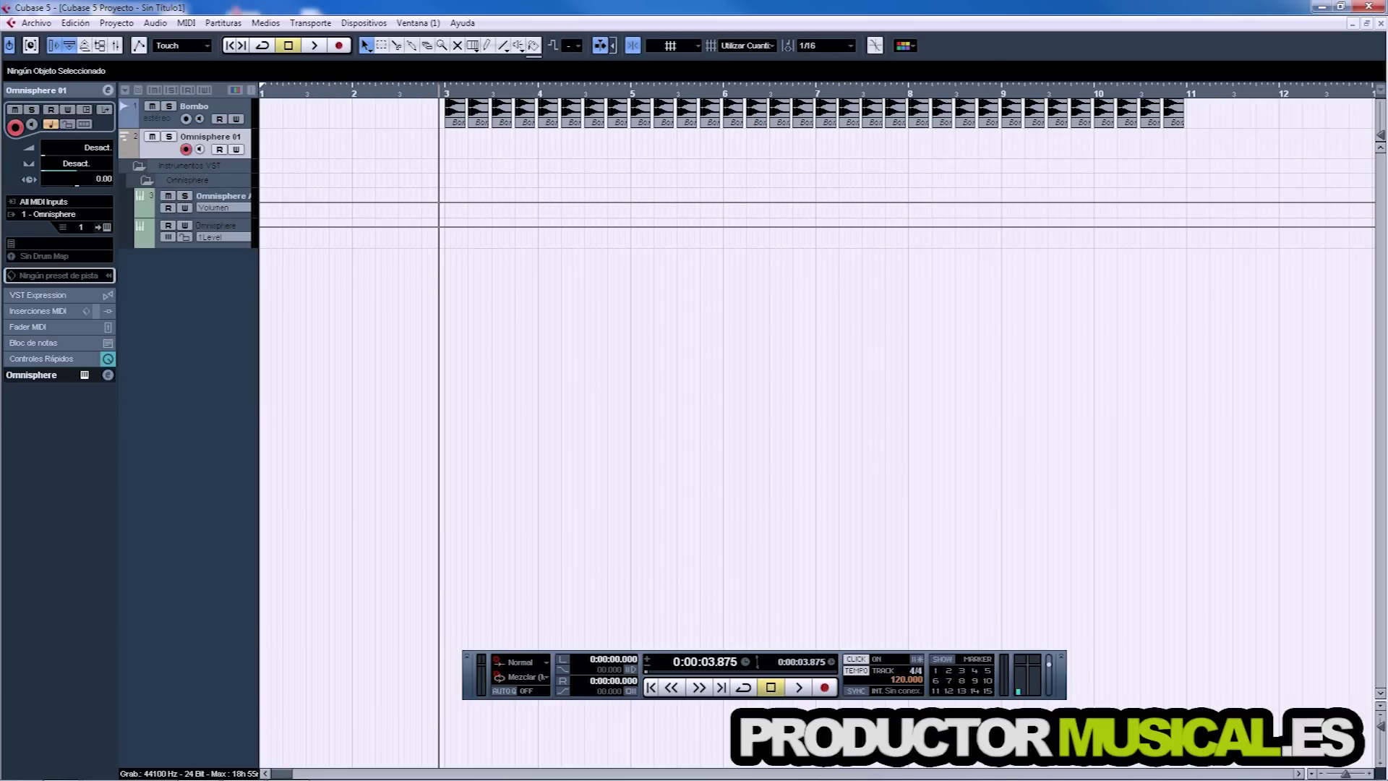
left_click(194, 106)
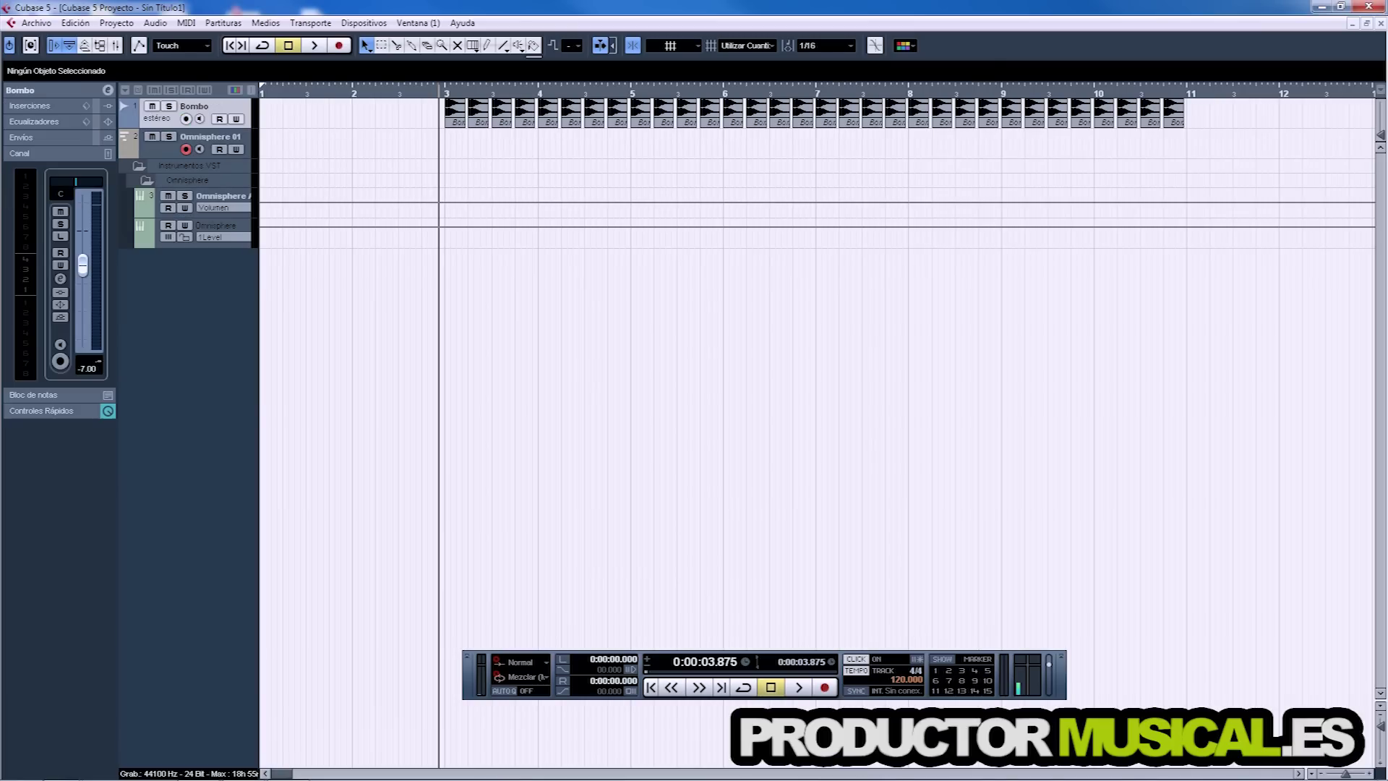
left_click(41, 90)
left_click(51, 214)
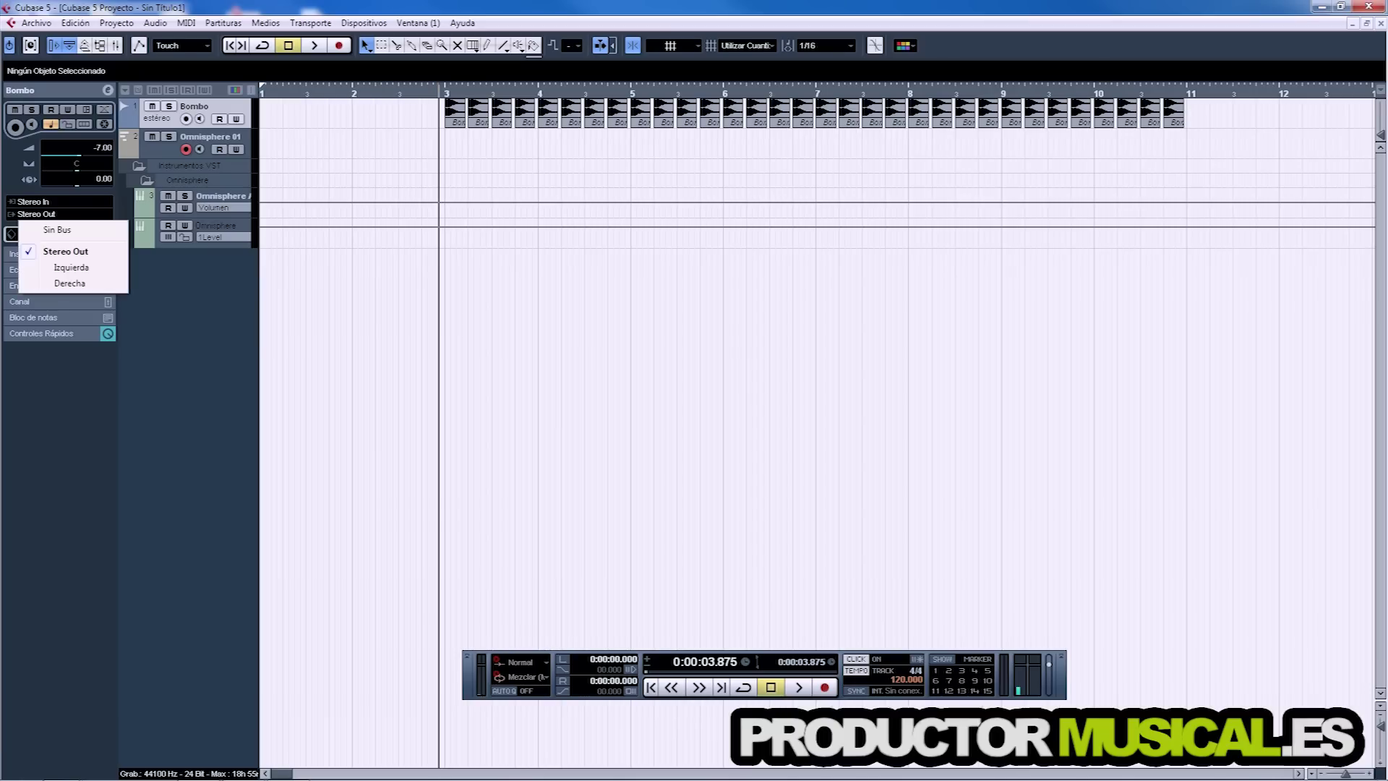
left_click(57, 230)
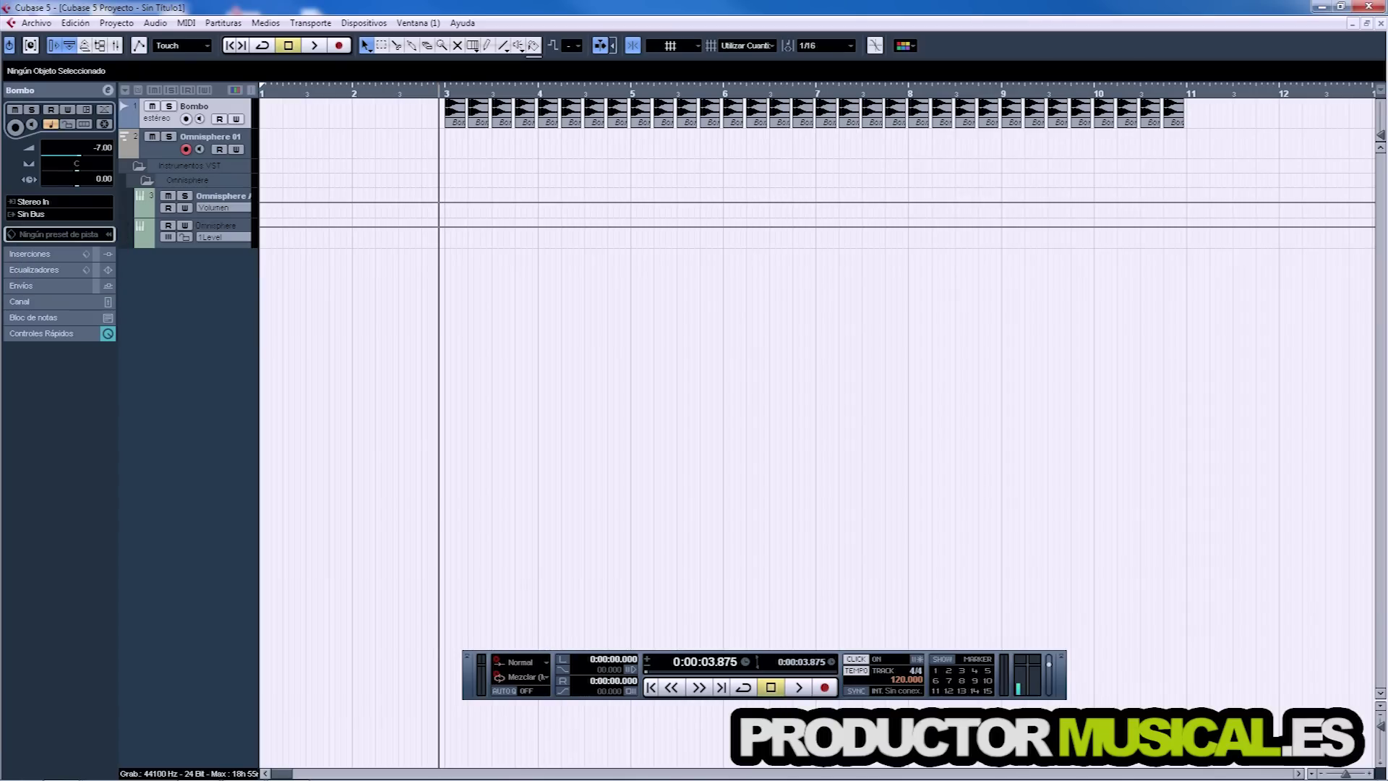
Step: Place the playback cursor at bar 2 and switch the project to a fixed tempo of 128
key("KP_Subtract")
key("KP_Subtract")
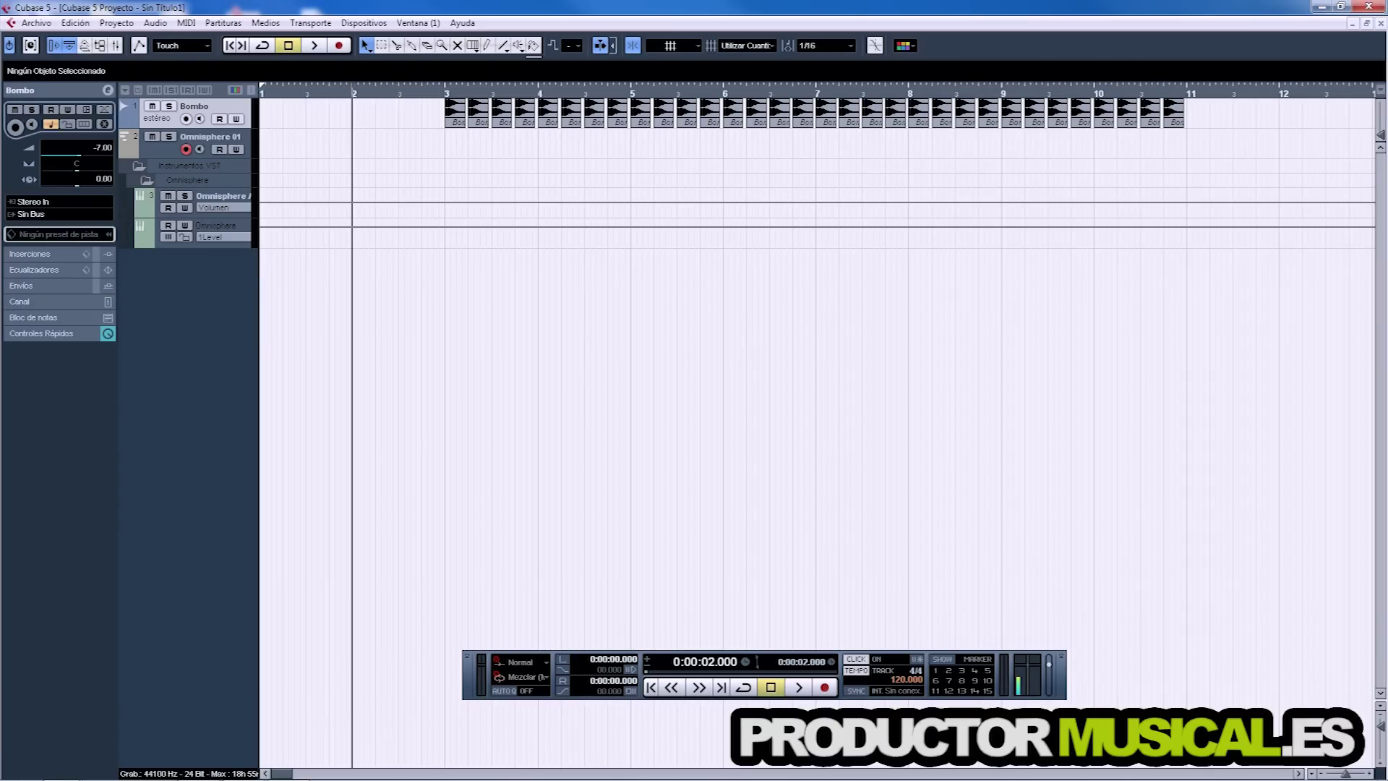
key("space")
key("space")
key("t")
type("8")
key("Return")
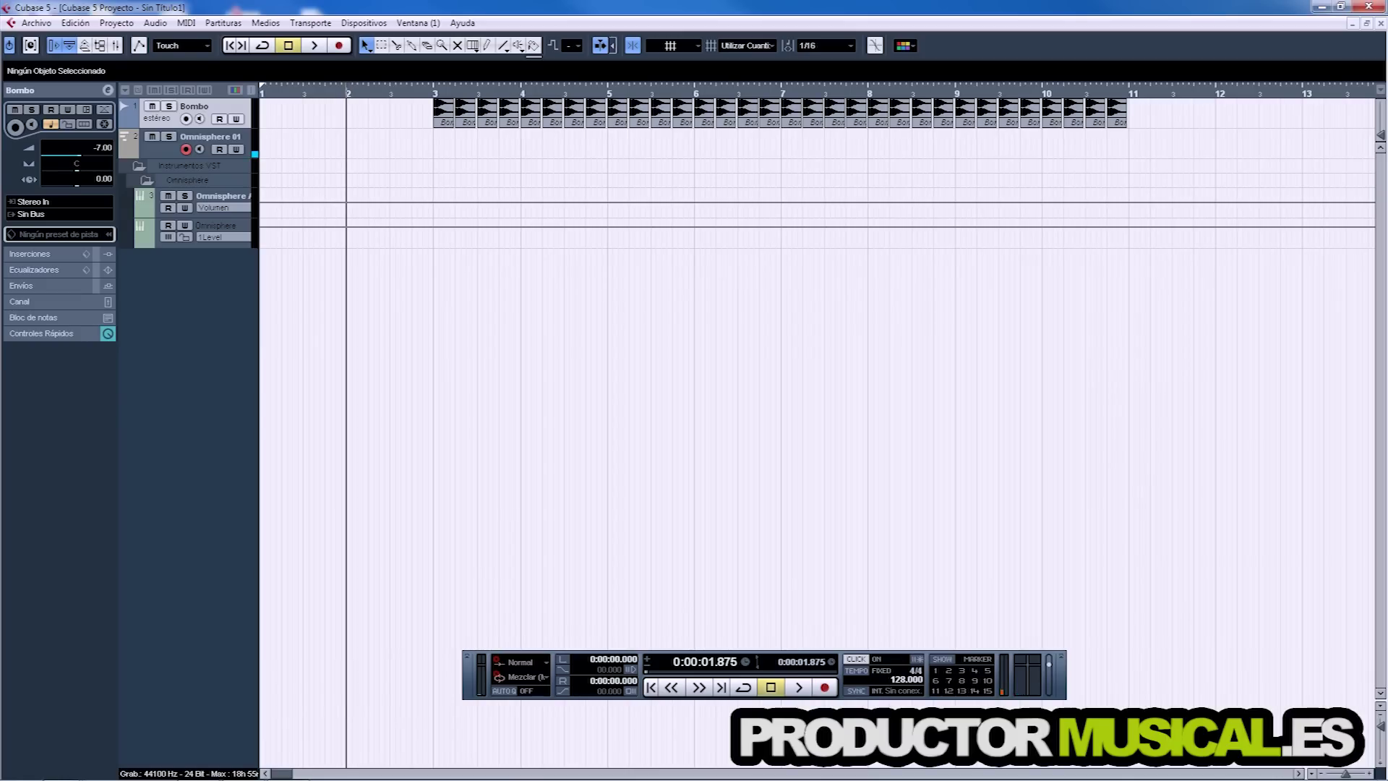
Step: Record a MIDI part for Omnisphere 01 from bar 2 to bar 8
key("KP_Multiply")
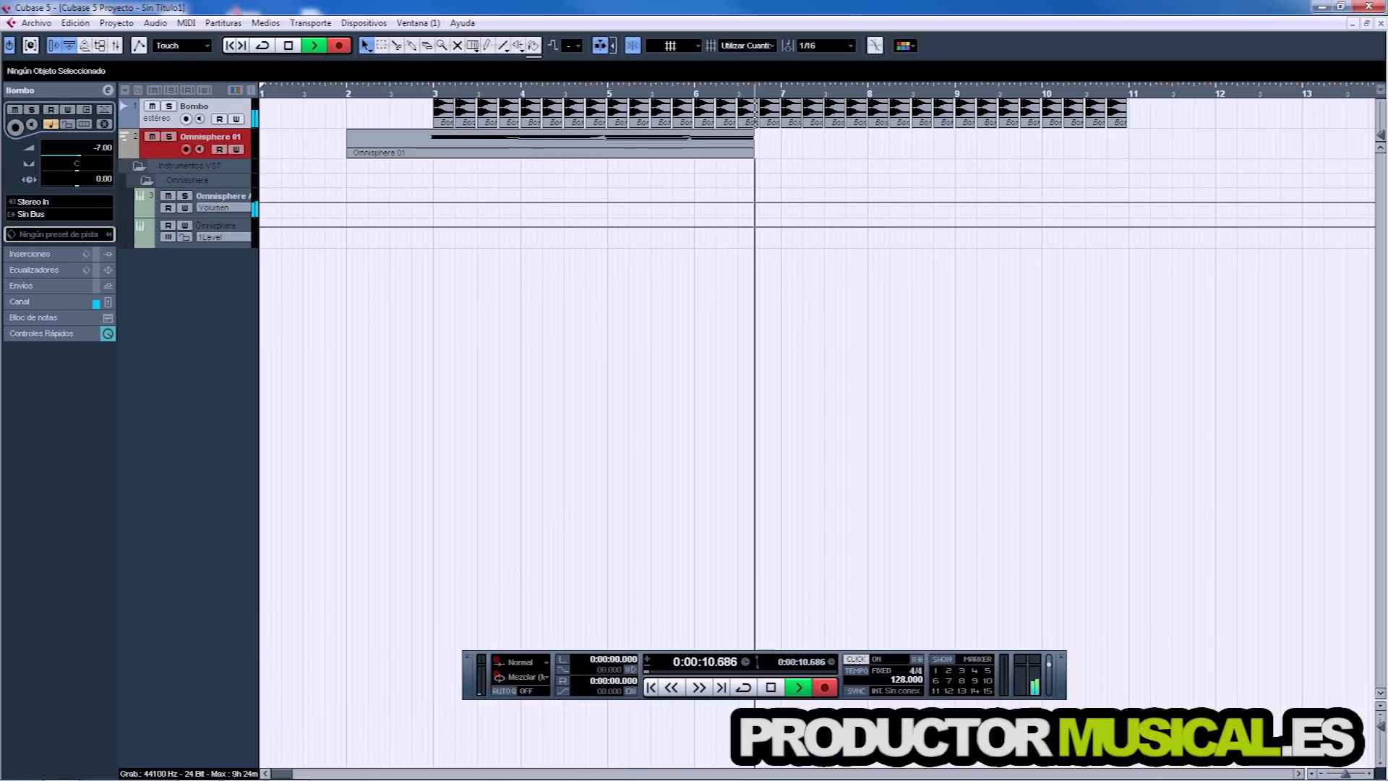
key("space")
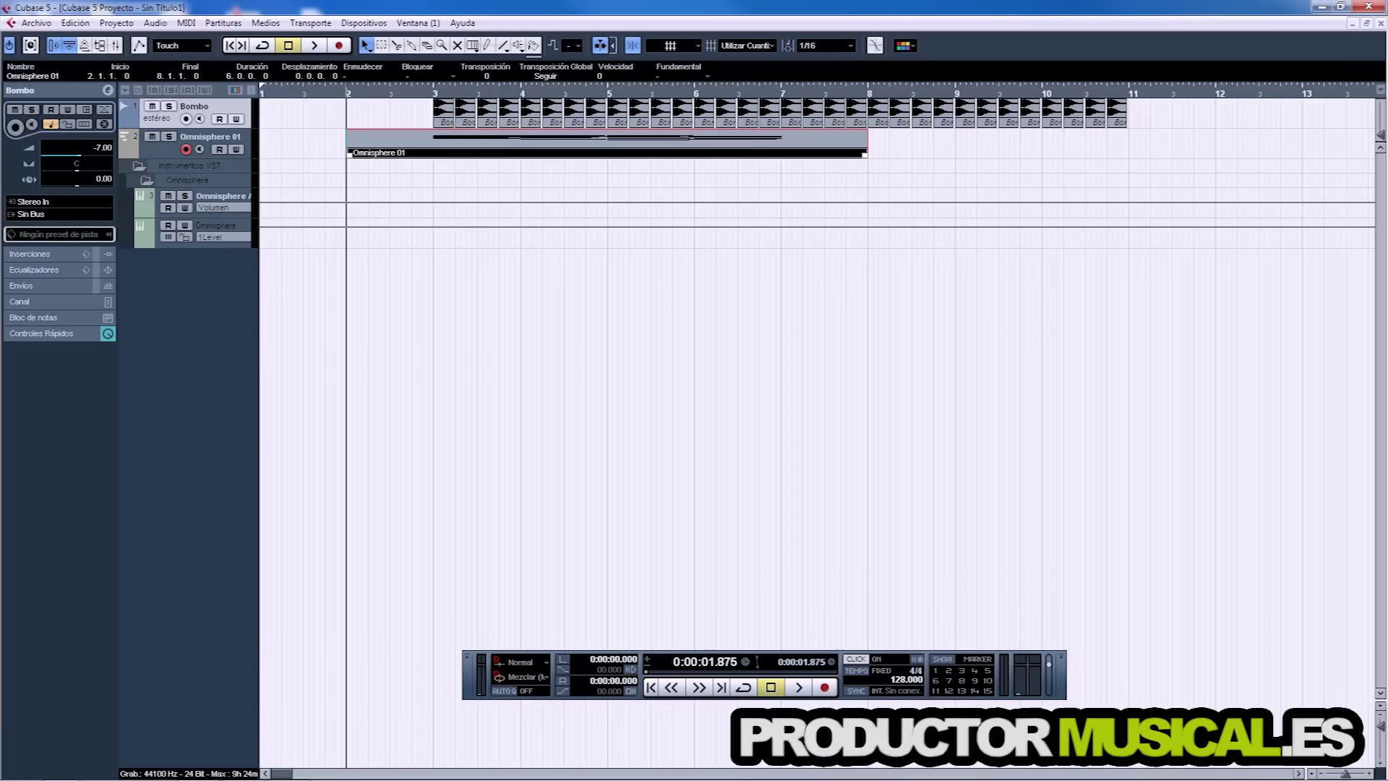
Step: Trim the recorded Omnisphere part to bars 3 to 7 and duplicate it directly after itself
left_click_drag(350, 155, 436, 156)
left_click_drag(864, 154, 778, 155)
key("ctrl+d")
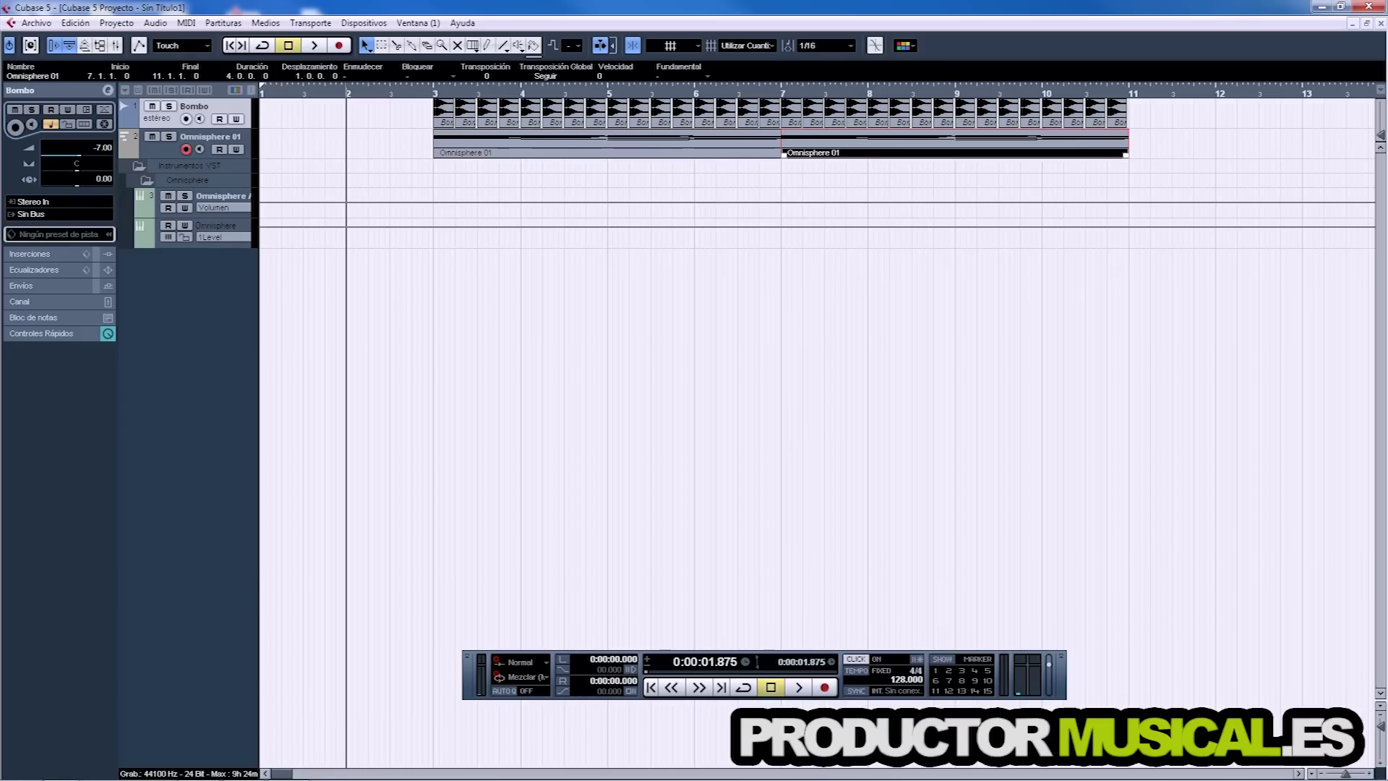
Step: Duplicate the kicks between bars 7 and 11 so the pattern continues from bar 11
left_click_drag(1132, 111, 788, 110)
key("ctrl+d")
left_click_drag(1018, 109, 1027, 106)
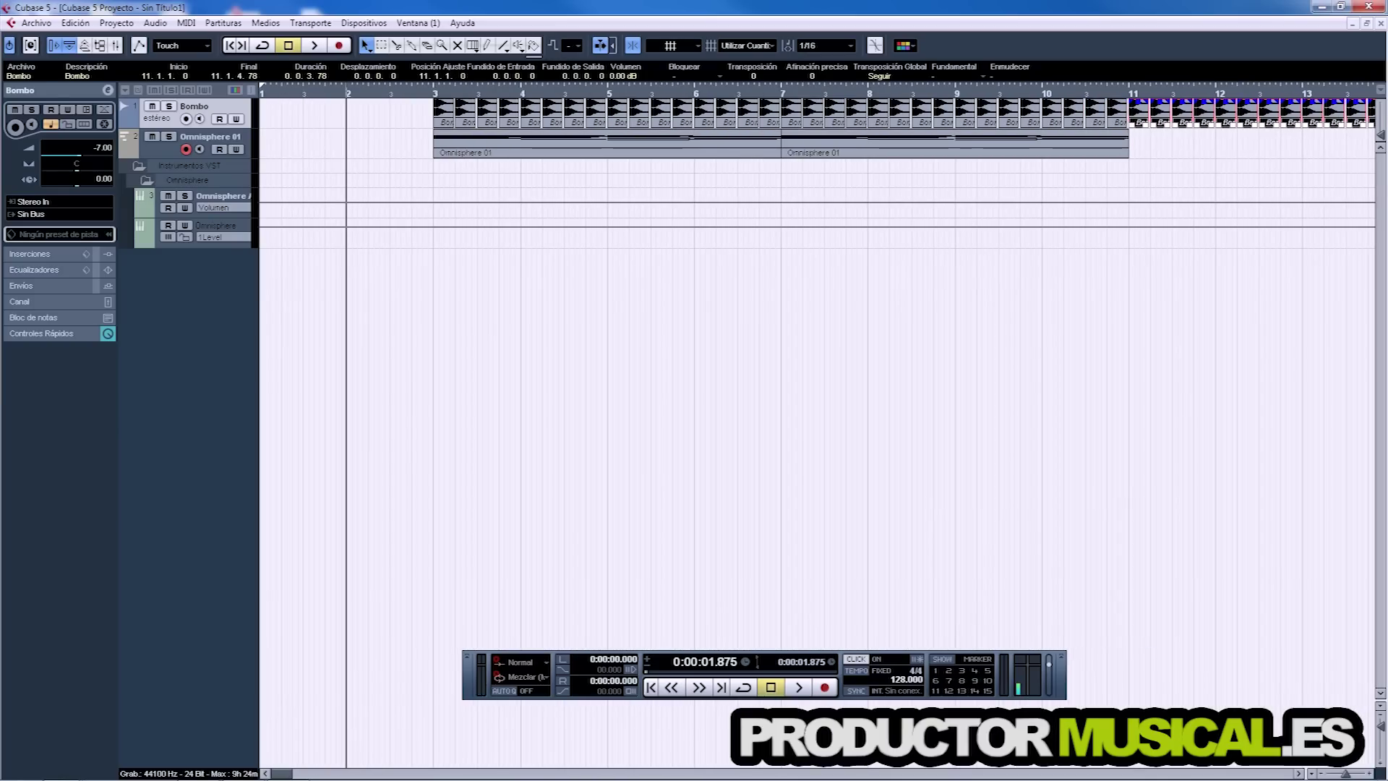
left_click(1171, 145)
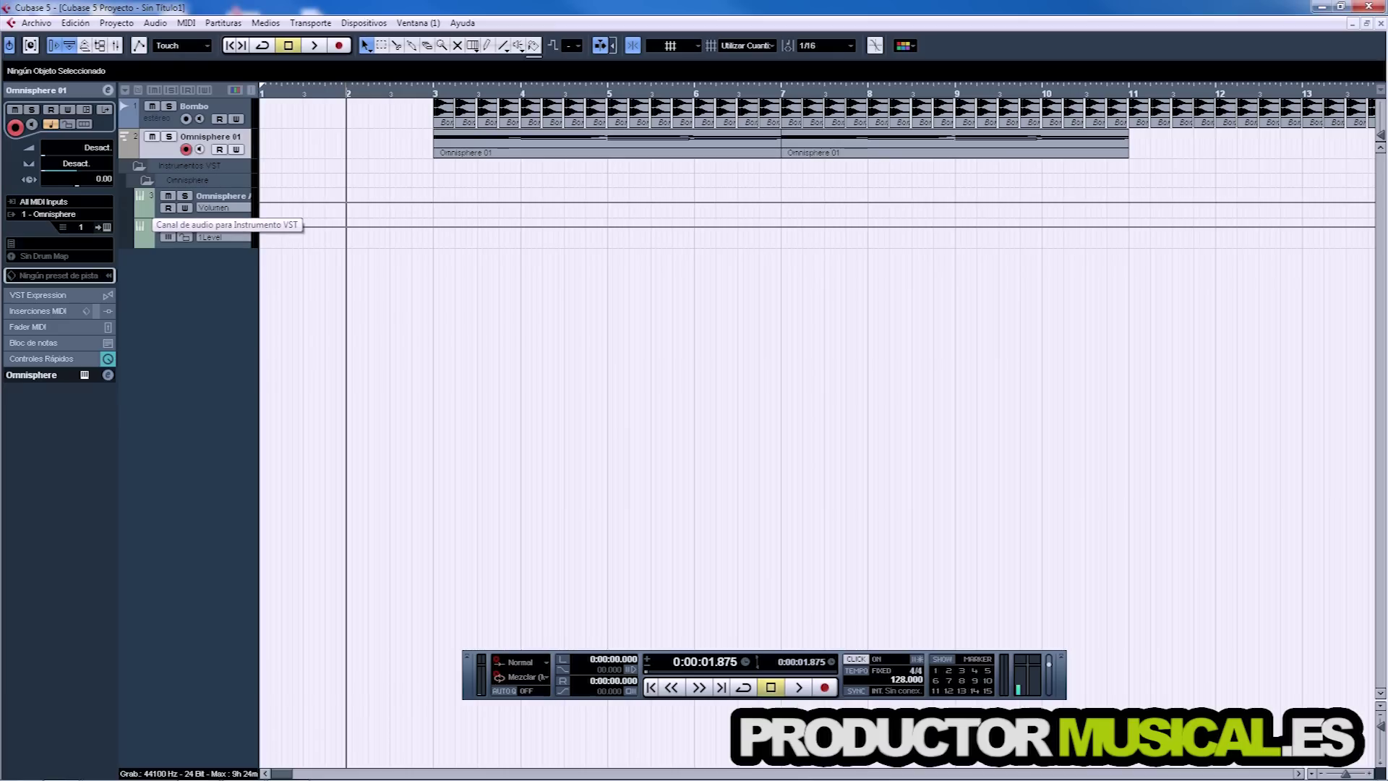
Step: Show the insert effect slots of the Omnisphere A audio channel
left_click(148, 204)
left_click(31, 107)
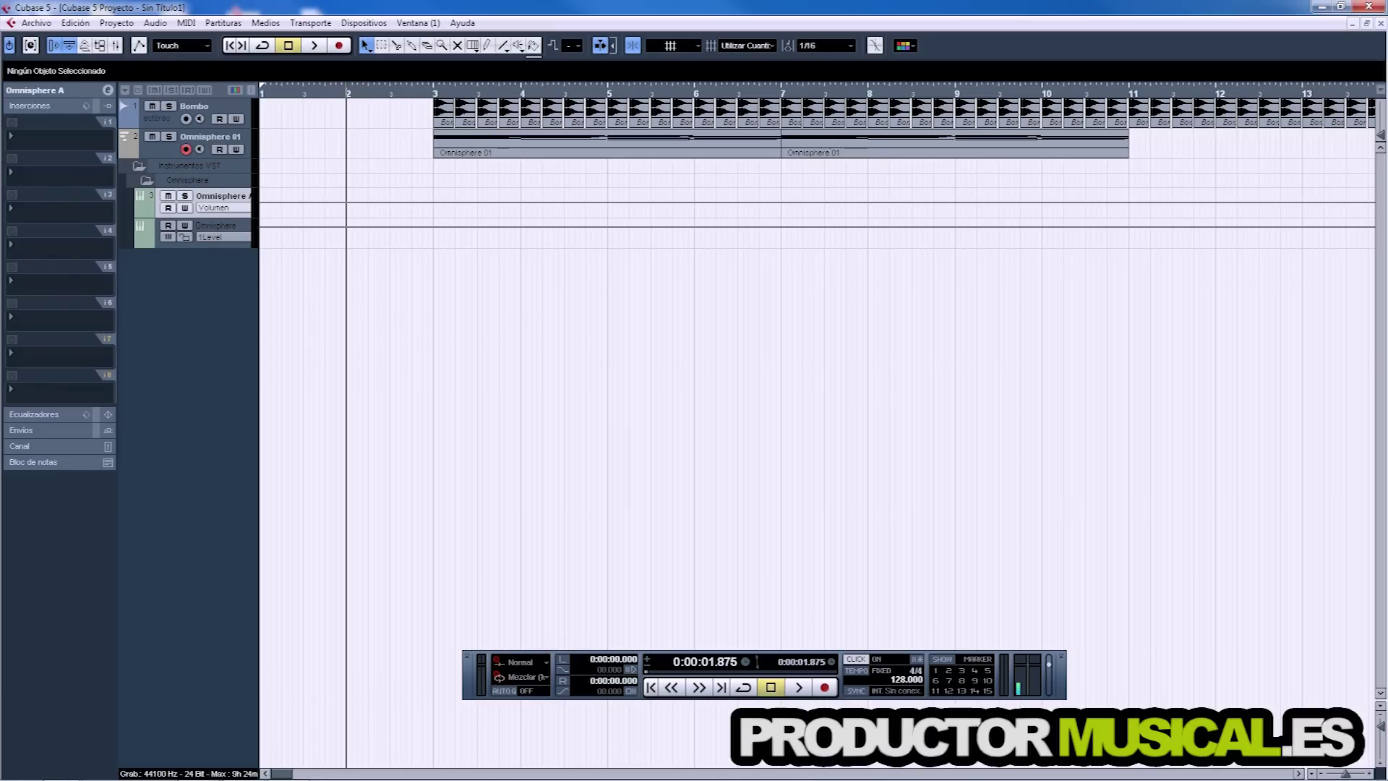
left_click(159, 148)
left_click(148, 203)
Step: Add one instrument track using Omnisphere and show its insert effect slots
right_click(177, 255)
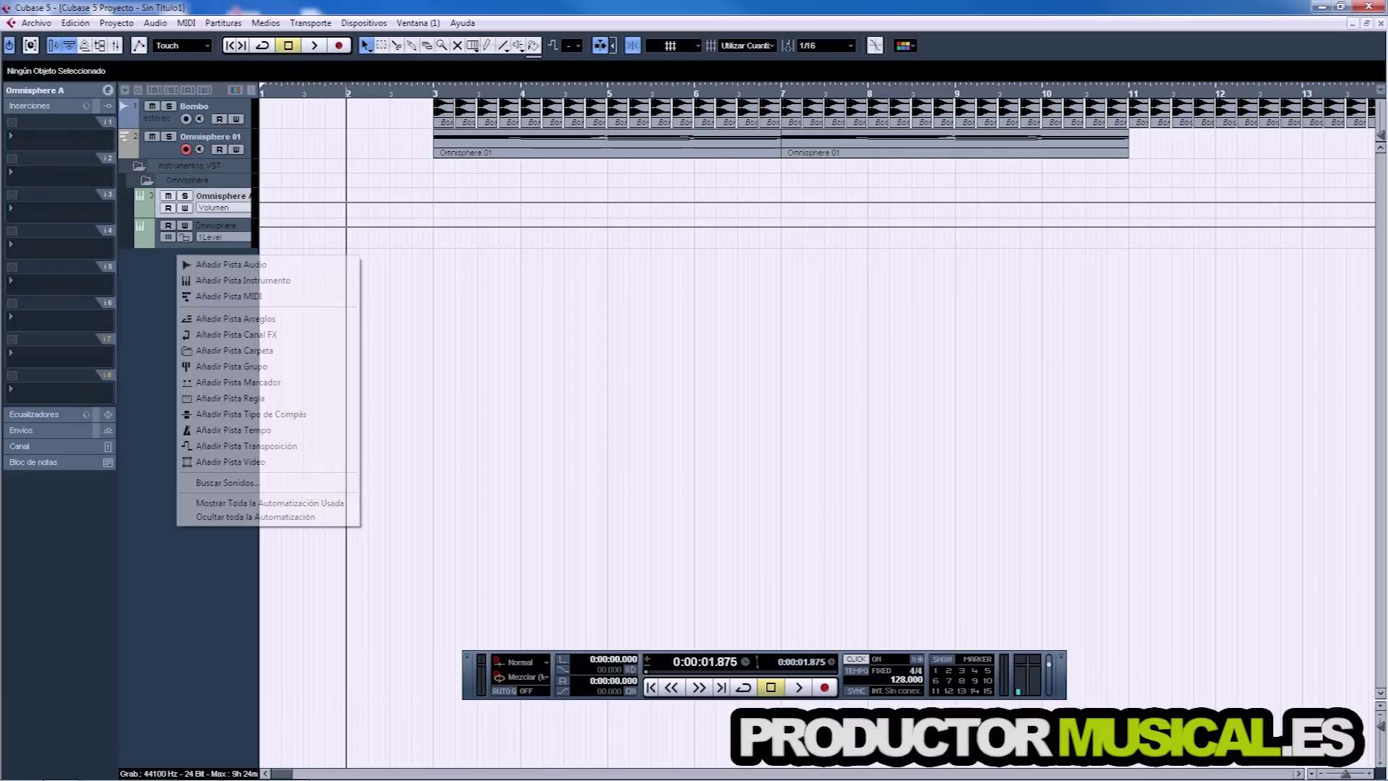
left_click(231, 279)
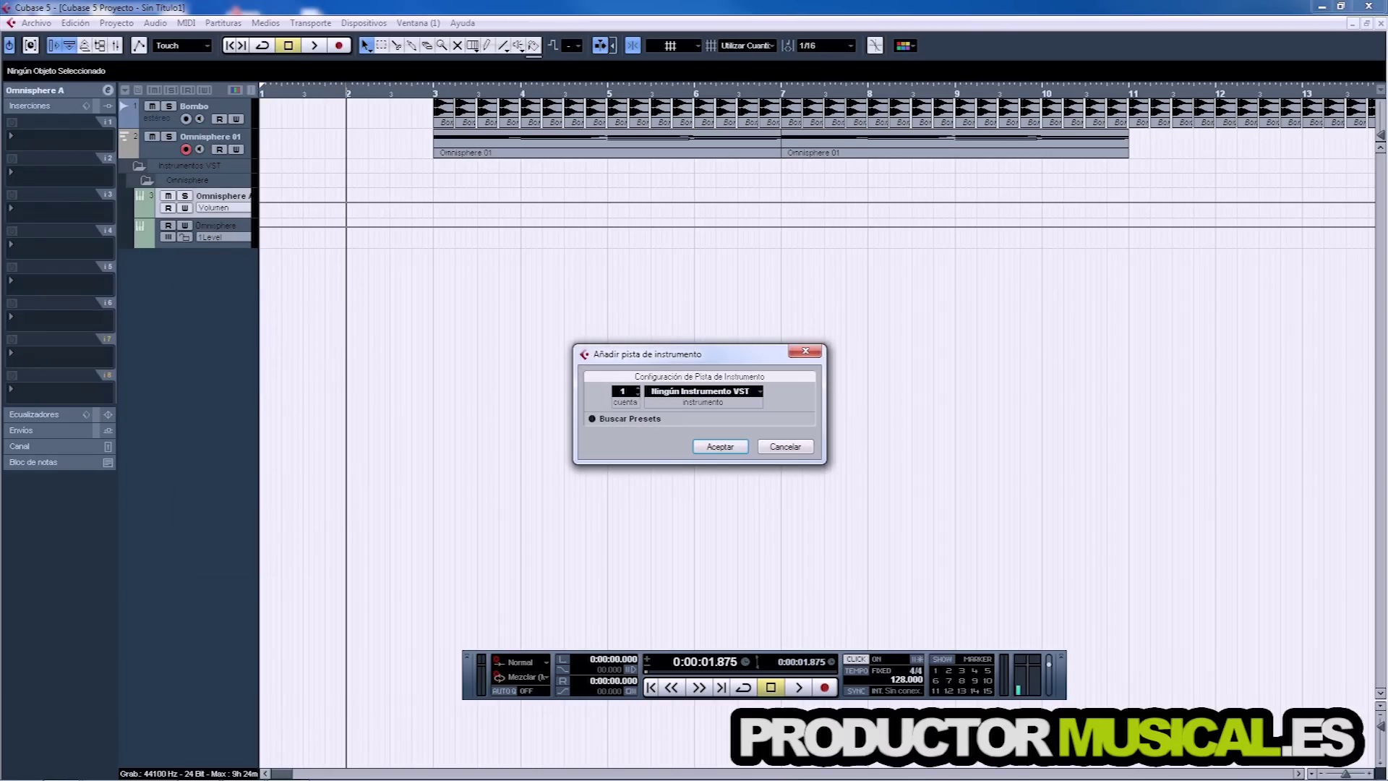
left_click(702, 391)
left_click(687, 613)
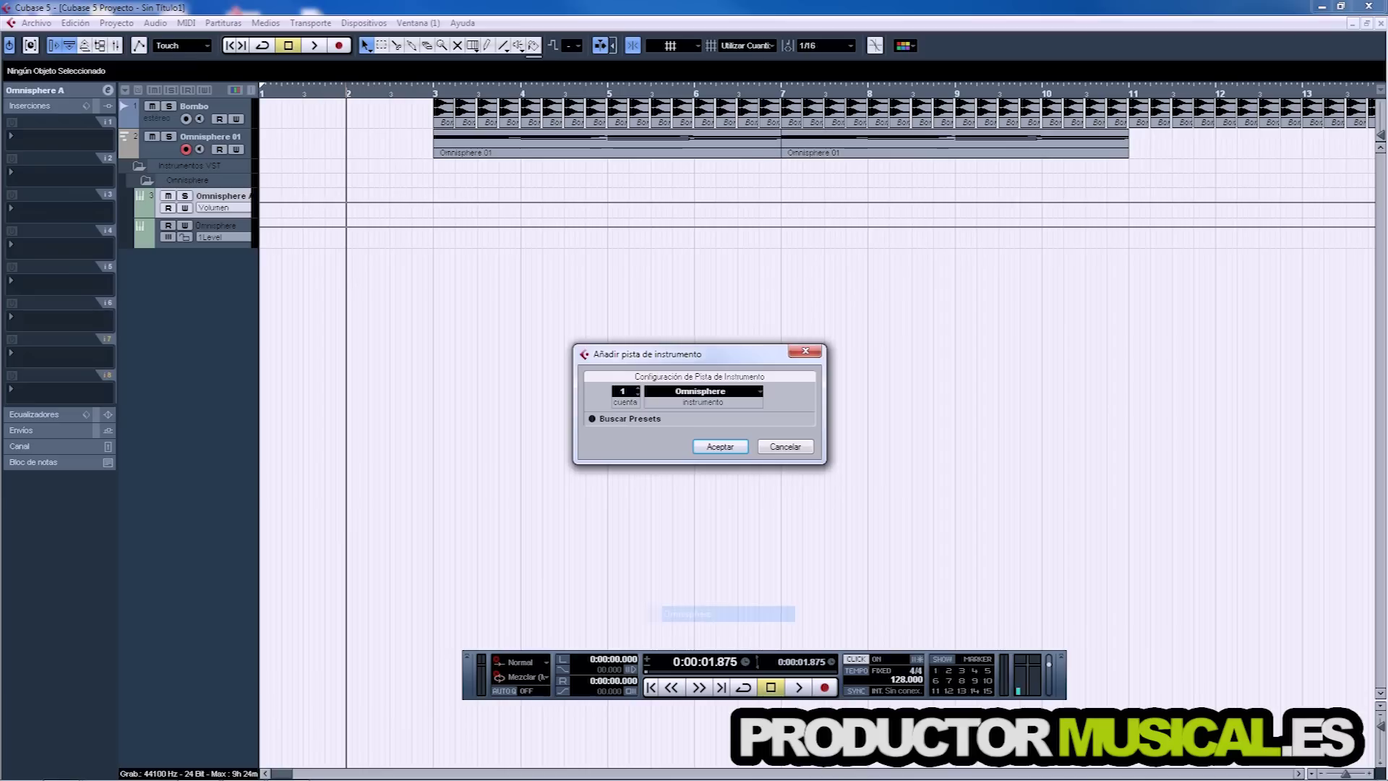
left_click(719, 443)
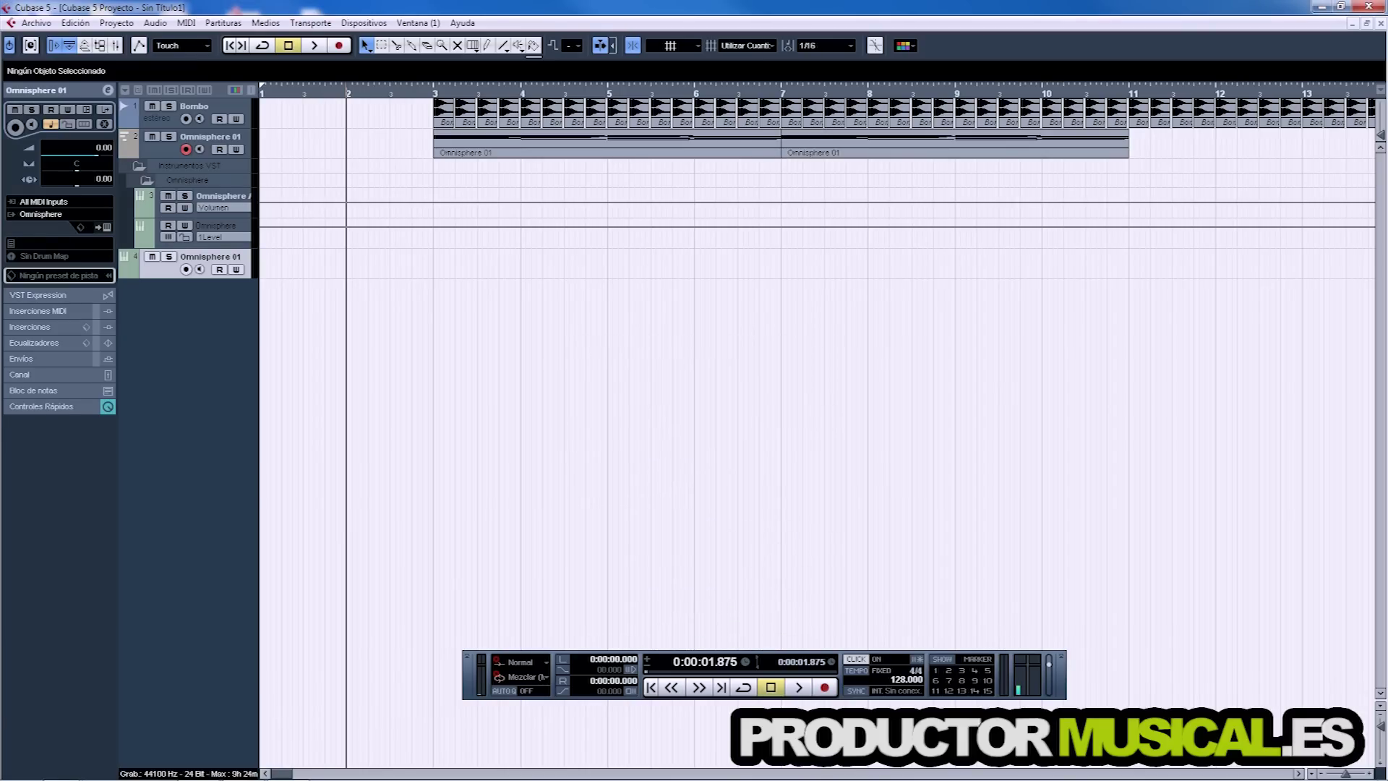
left_click(41, 326)
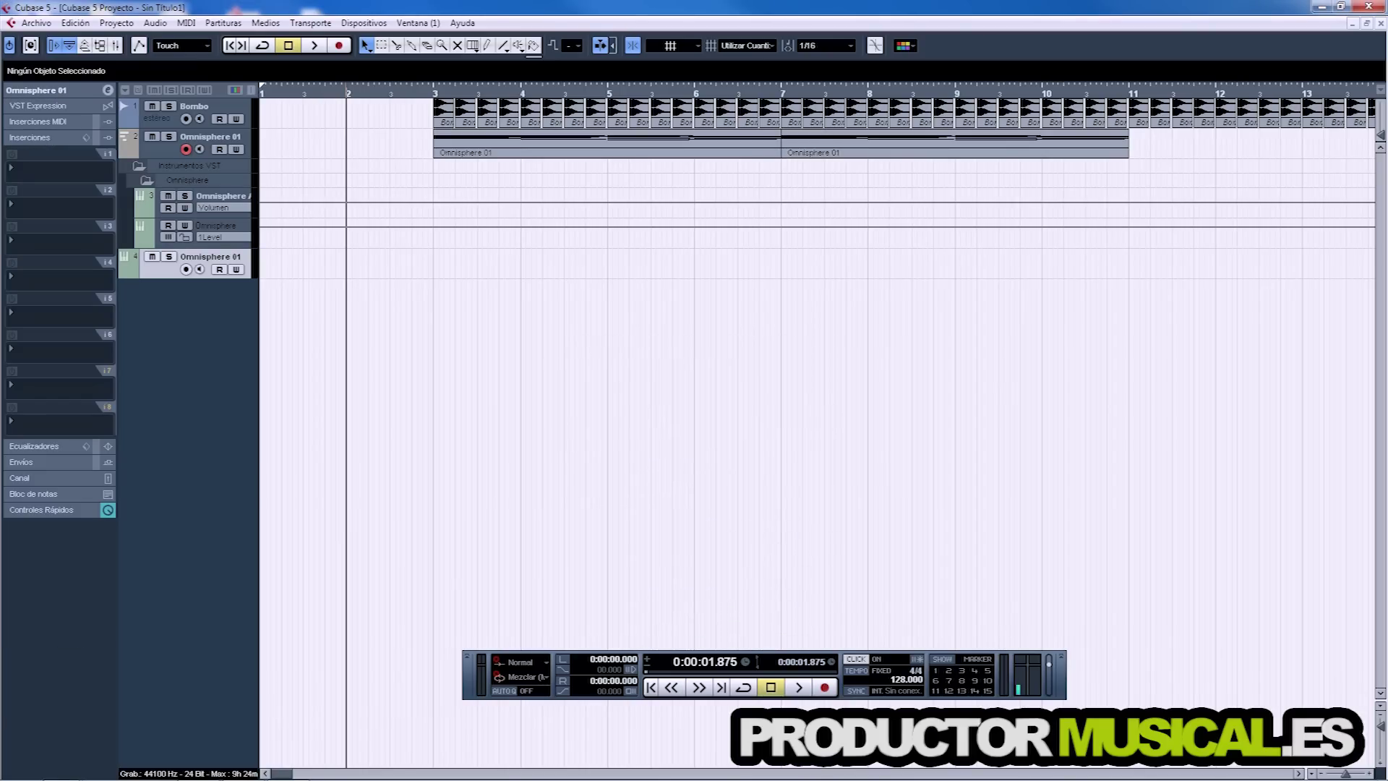
Step: Delete the extra Omnisphere instrument track at the end of the track list
right_click(159, 270)
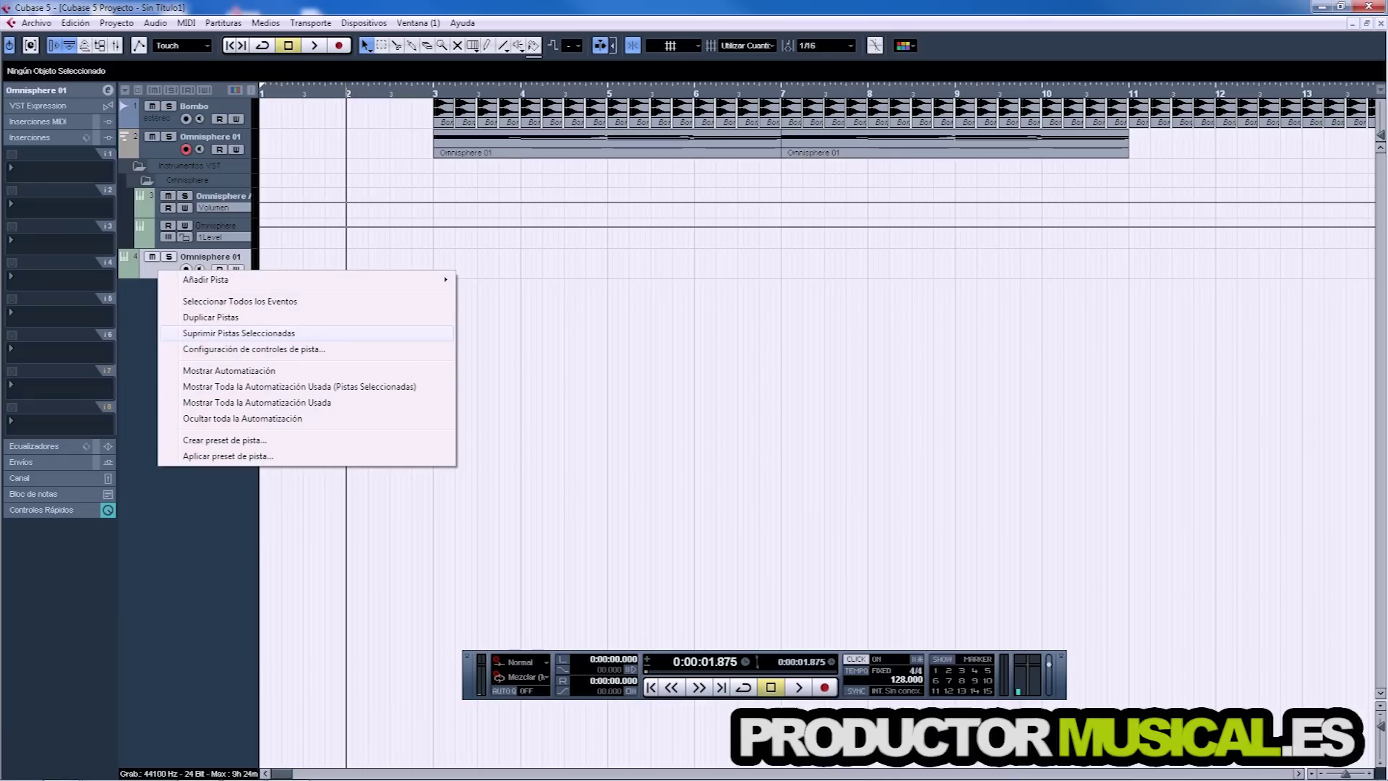
left_click(238, 332)
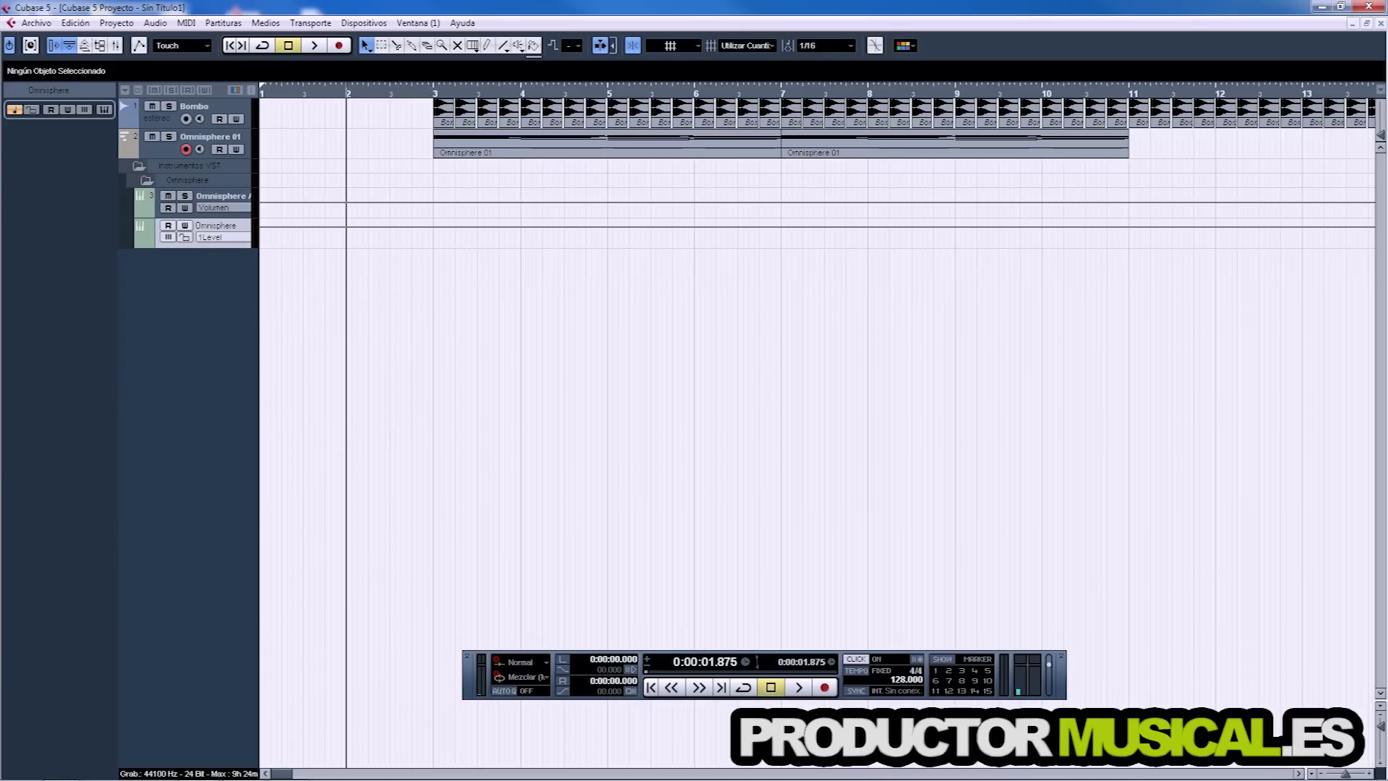
Step: Insert the Compressor in the first insert slot of Omnisphere A and activate its side-chain
left_click(219, 195)
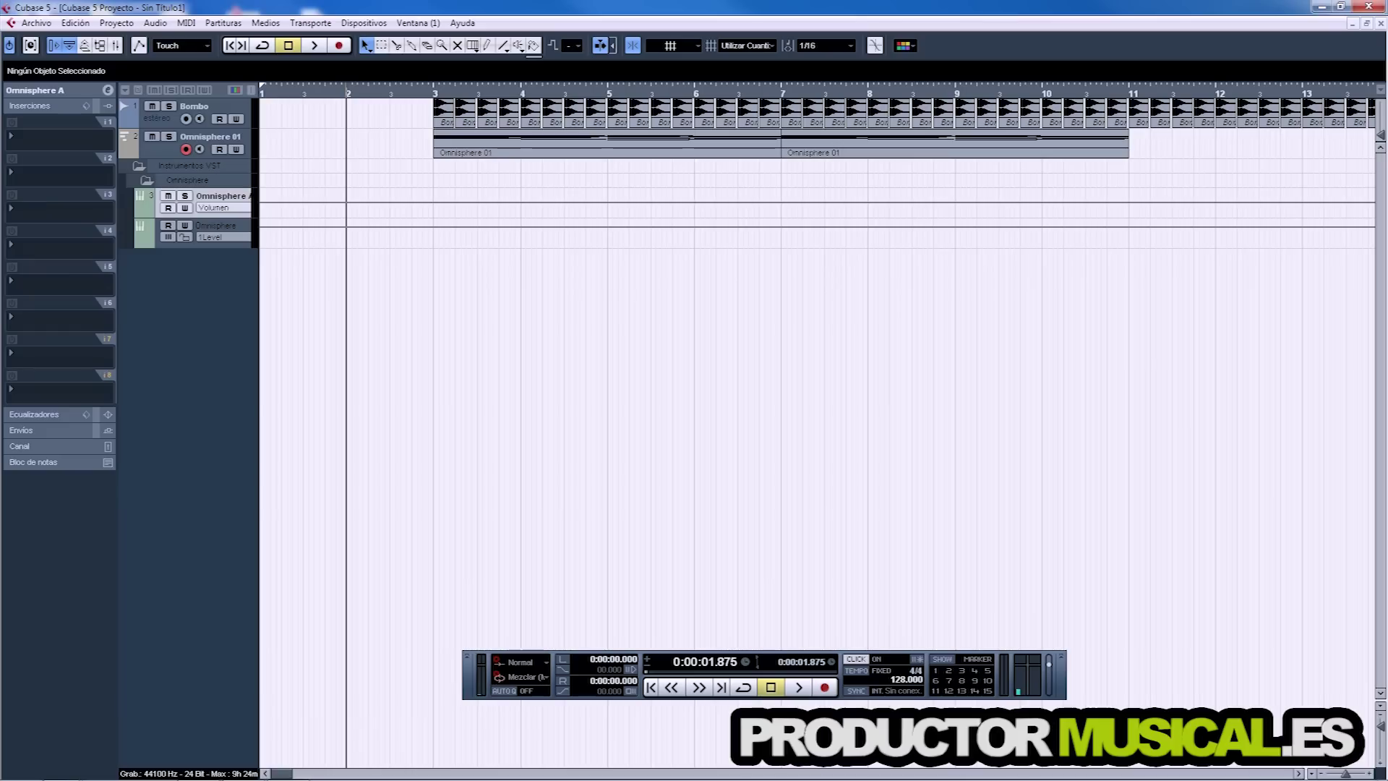
left_click(58, 136)
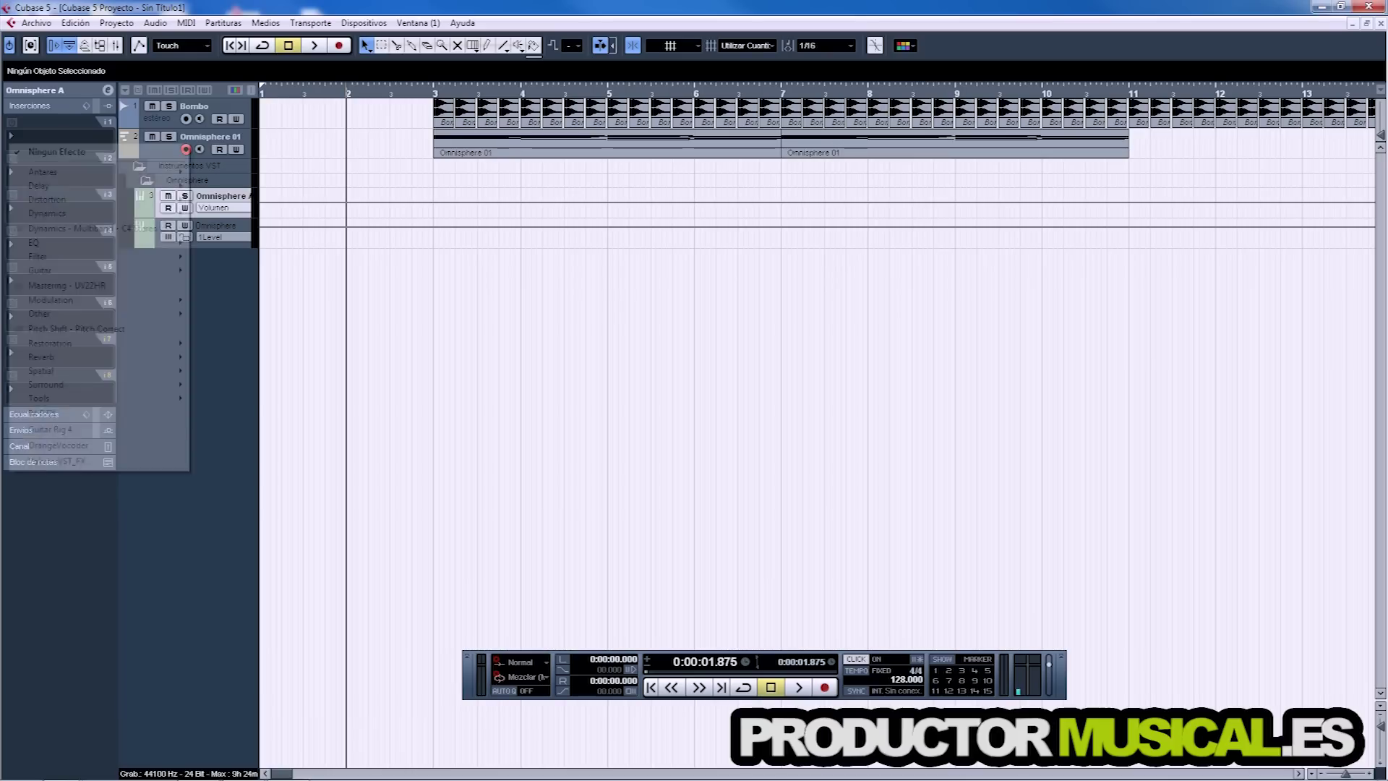
mouse_move(98, 213)
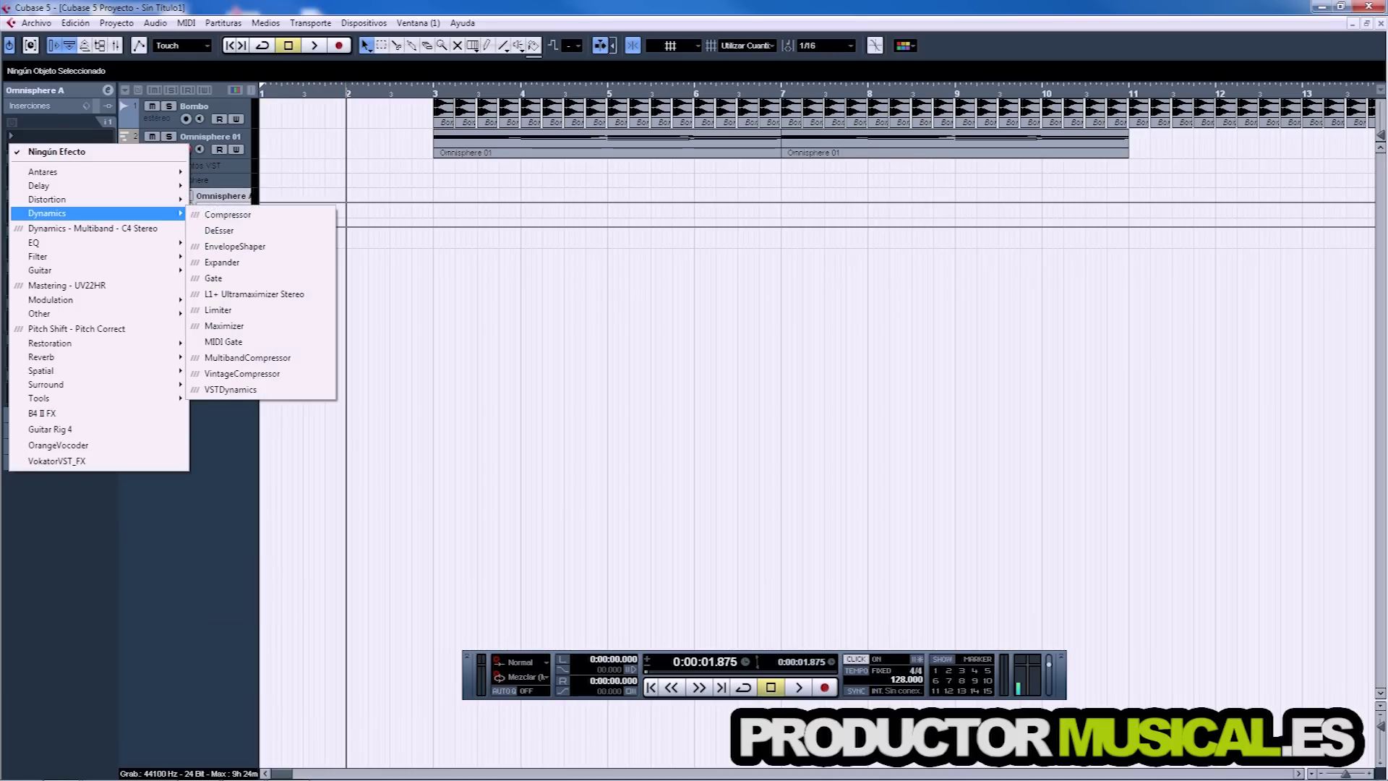
left_click(227, 214)
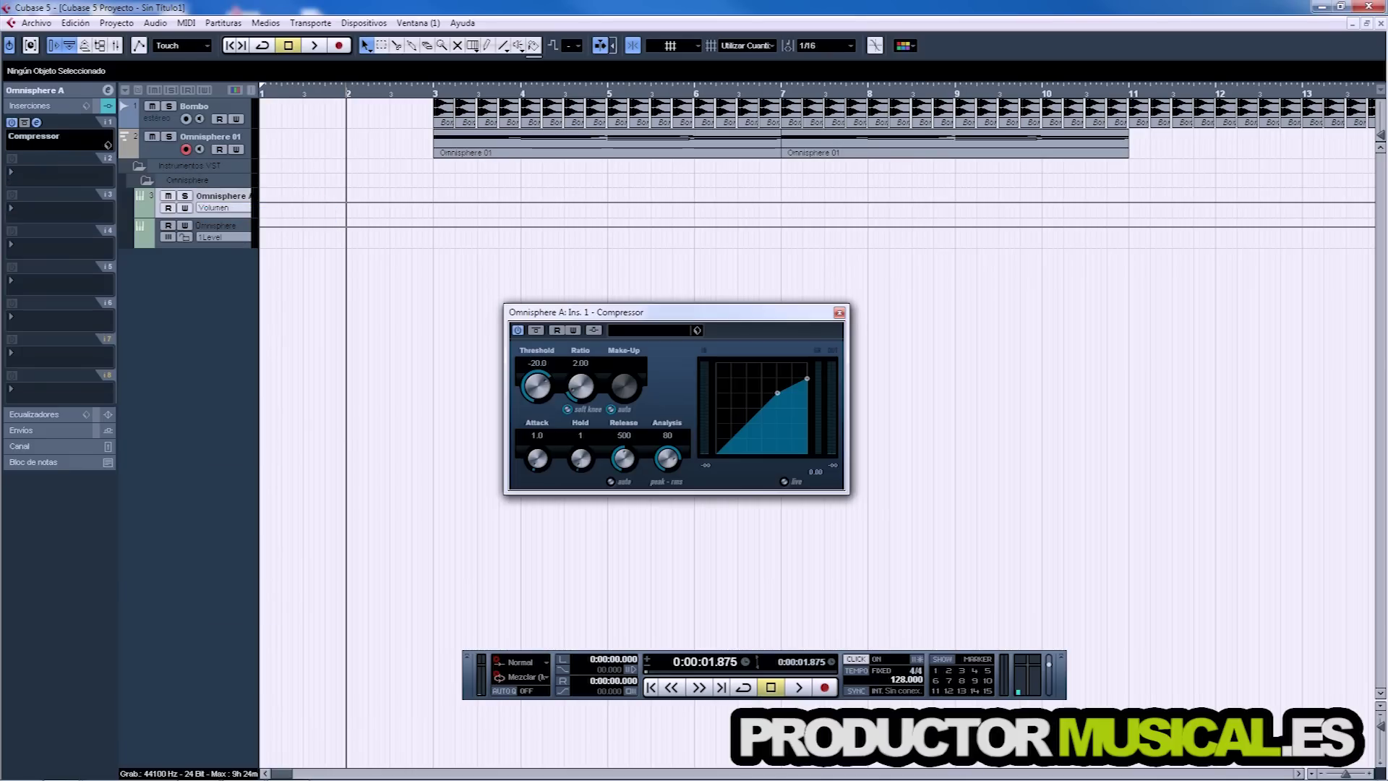
left_click_drag(676, 312, 538, 248)
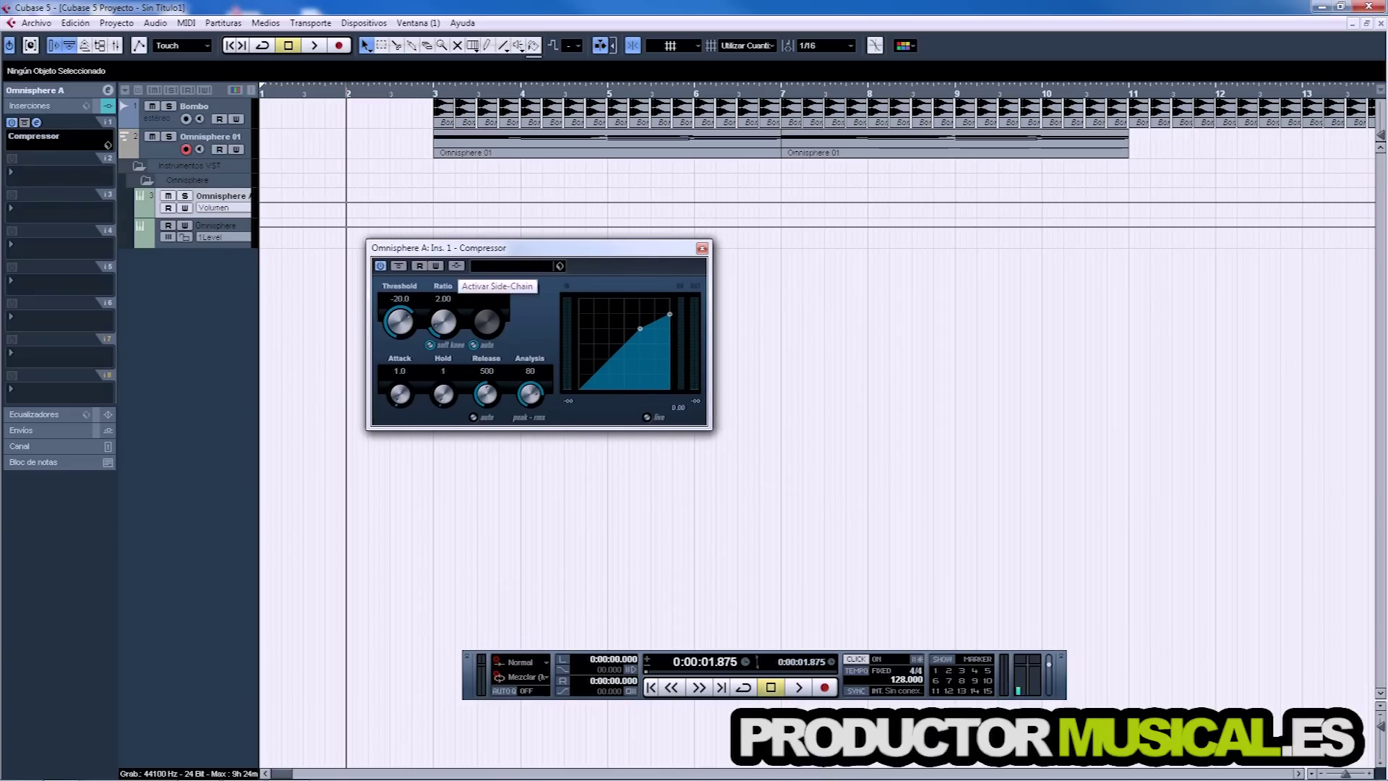
left_click(456, 265)
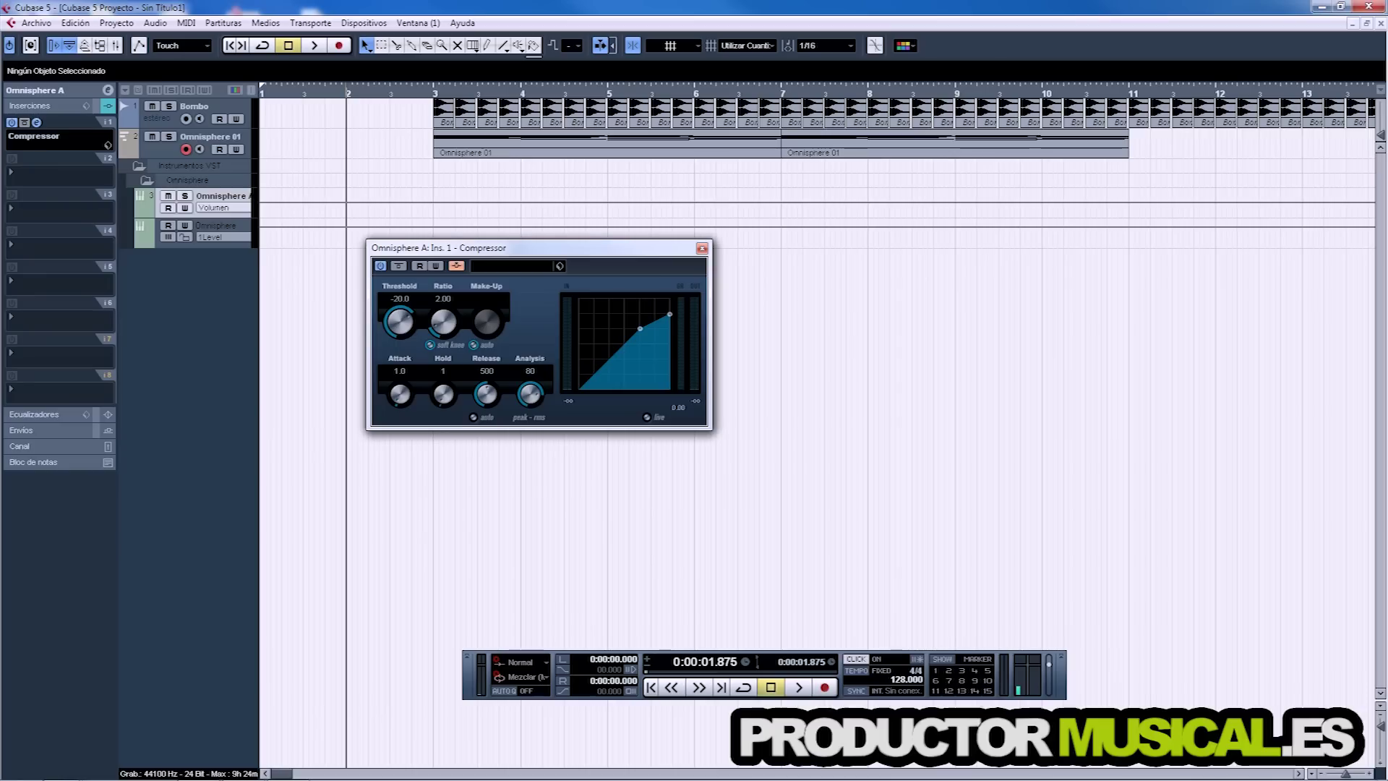
Step: Route the Bombo track's output to the side-chain of the Compressor on Omnisphere A
left_click(210, 107)
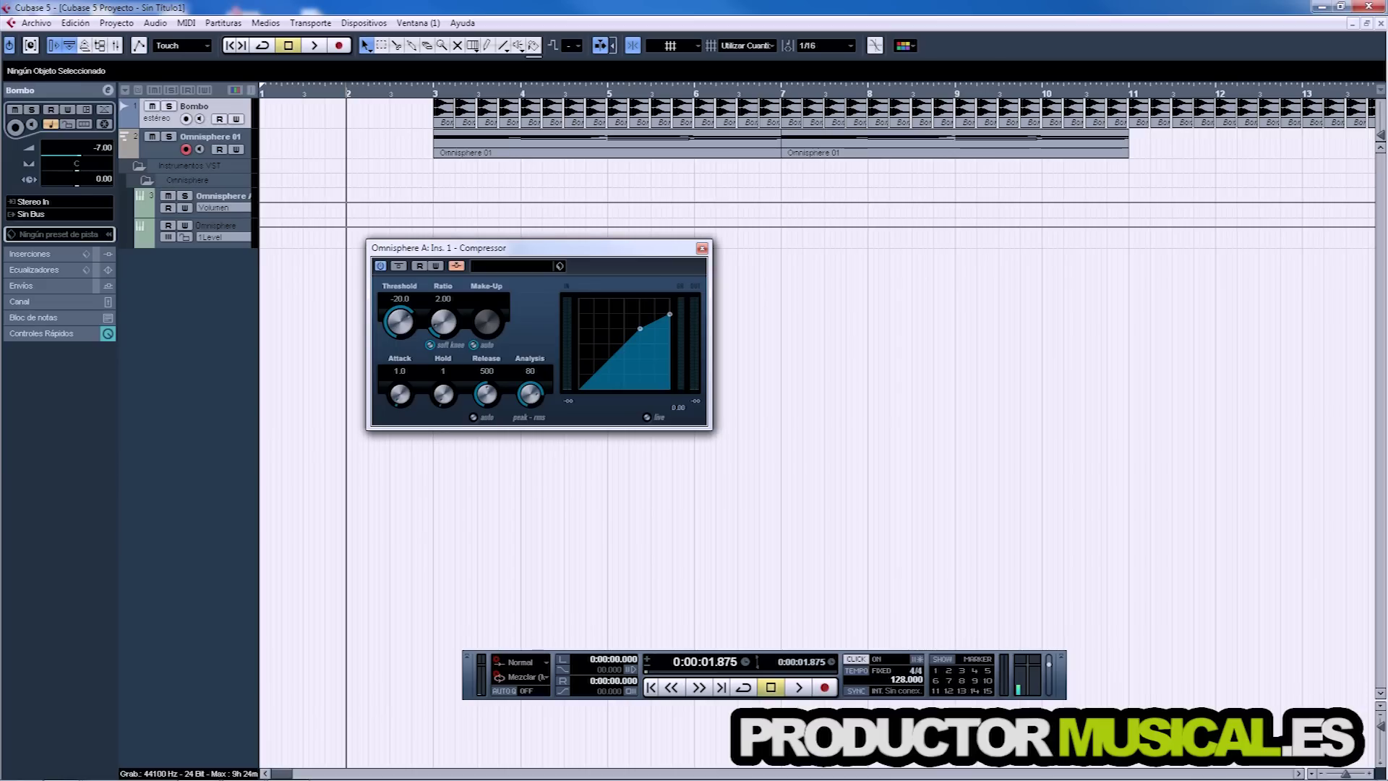
left_click(58, 214)
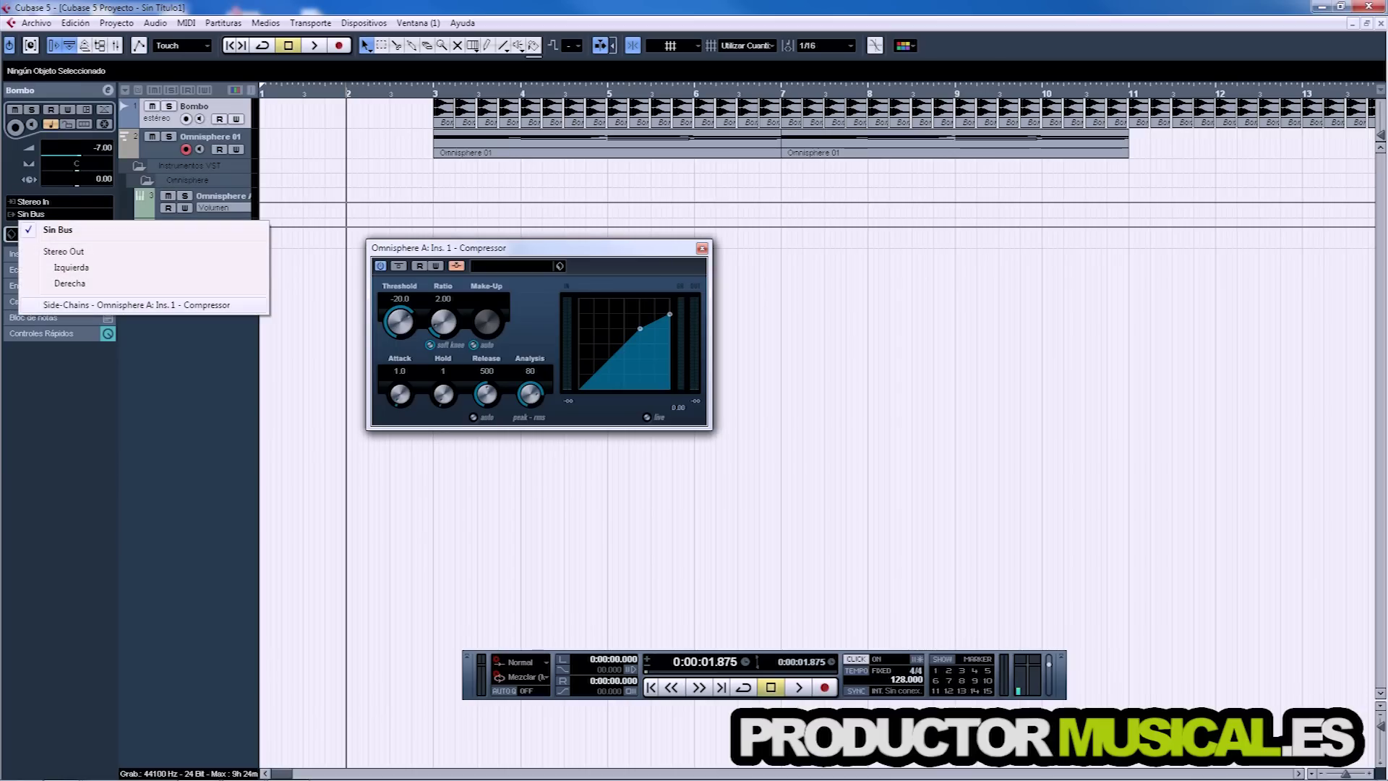
left_click(135, 305)
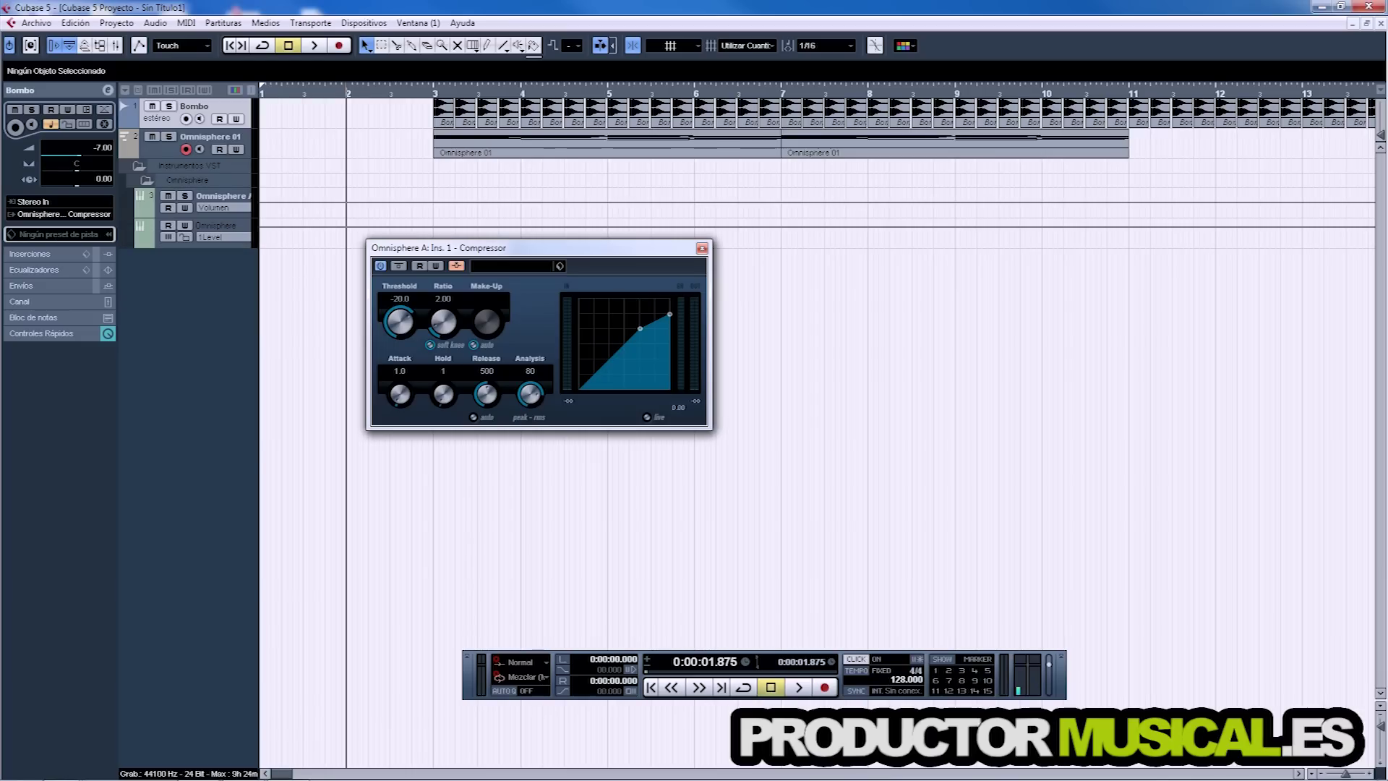
Step: Set the Bombo output to Stereo Out and add an active send at 0.00 to the Omnisphere A Compressor's side-chain
left_click(61, 214)
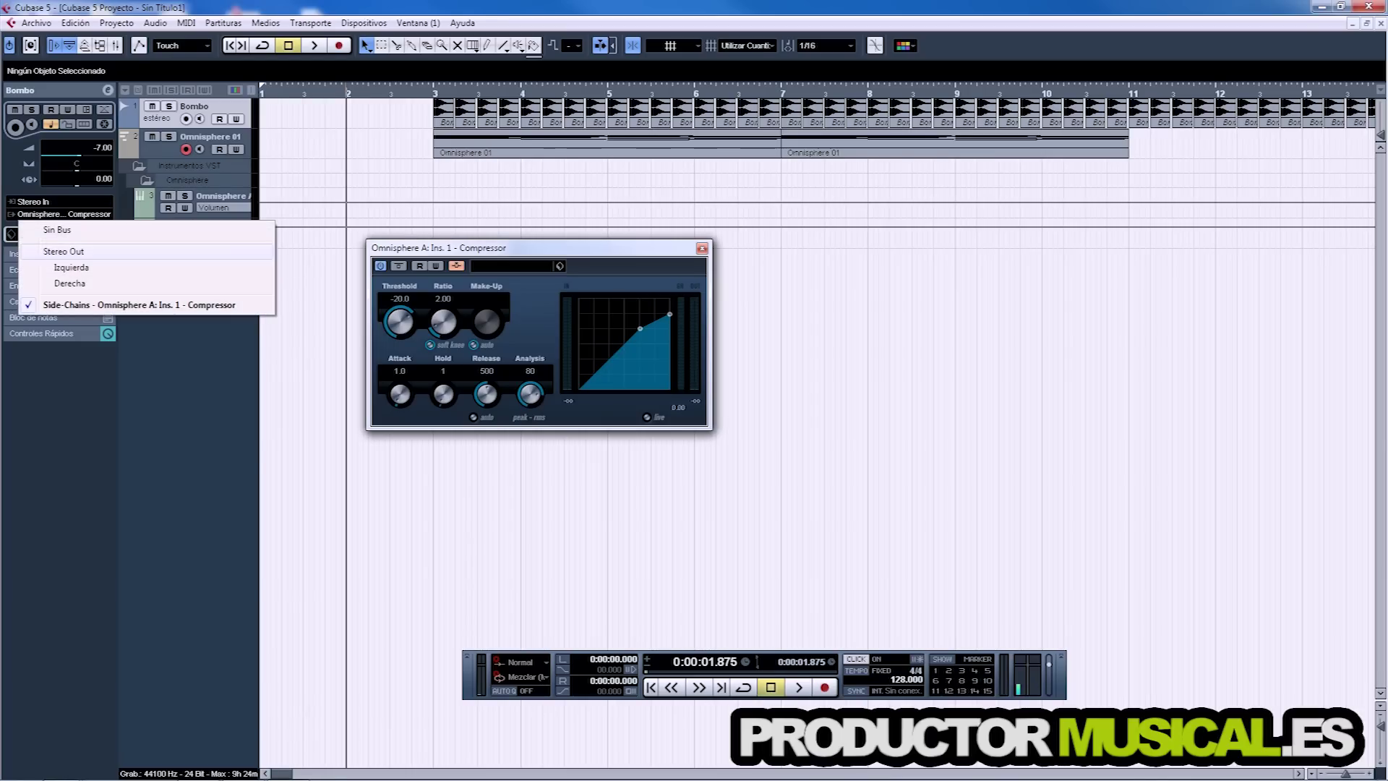
left_click(79, 249)
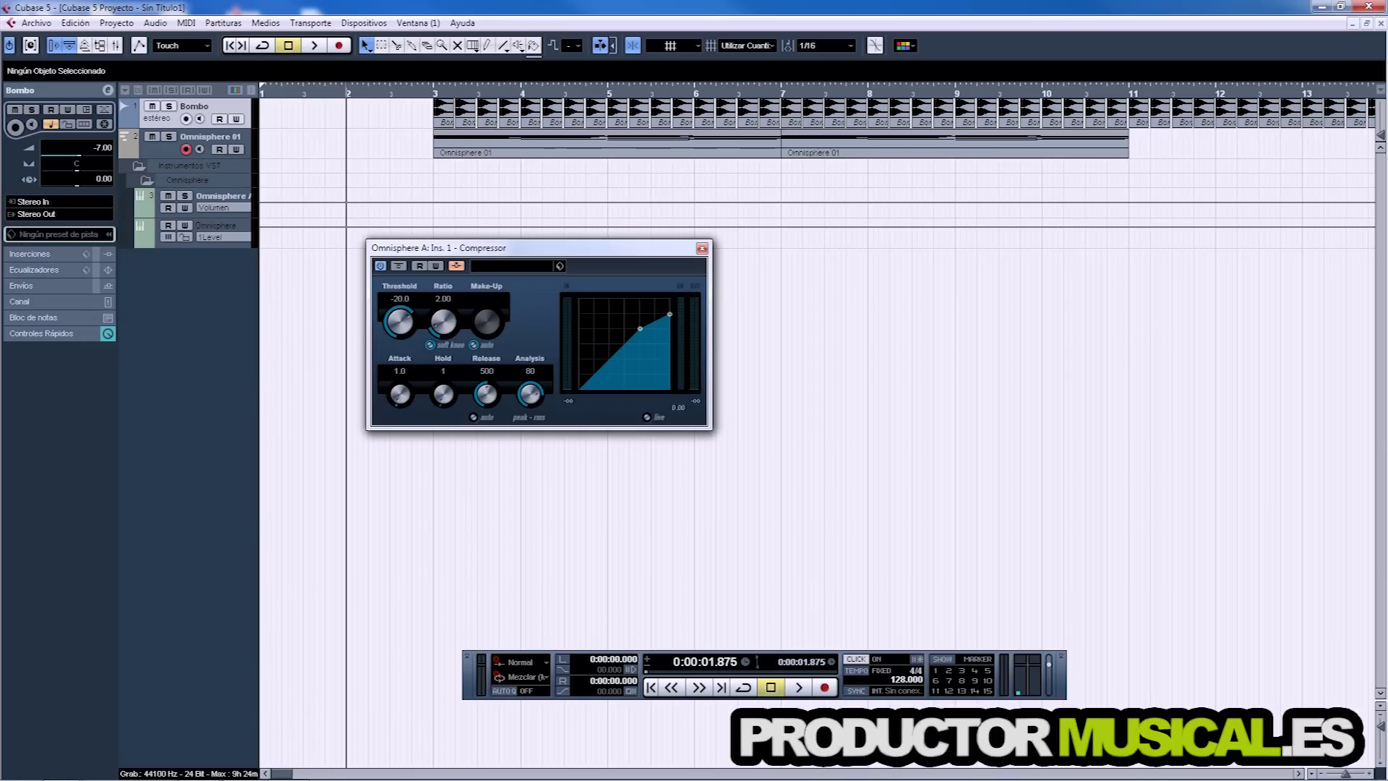
left_click(36, 286)
left_click(54, 167)
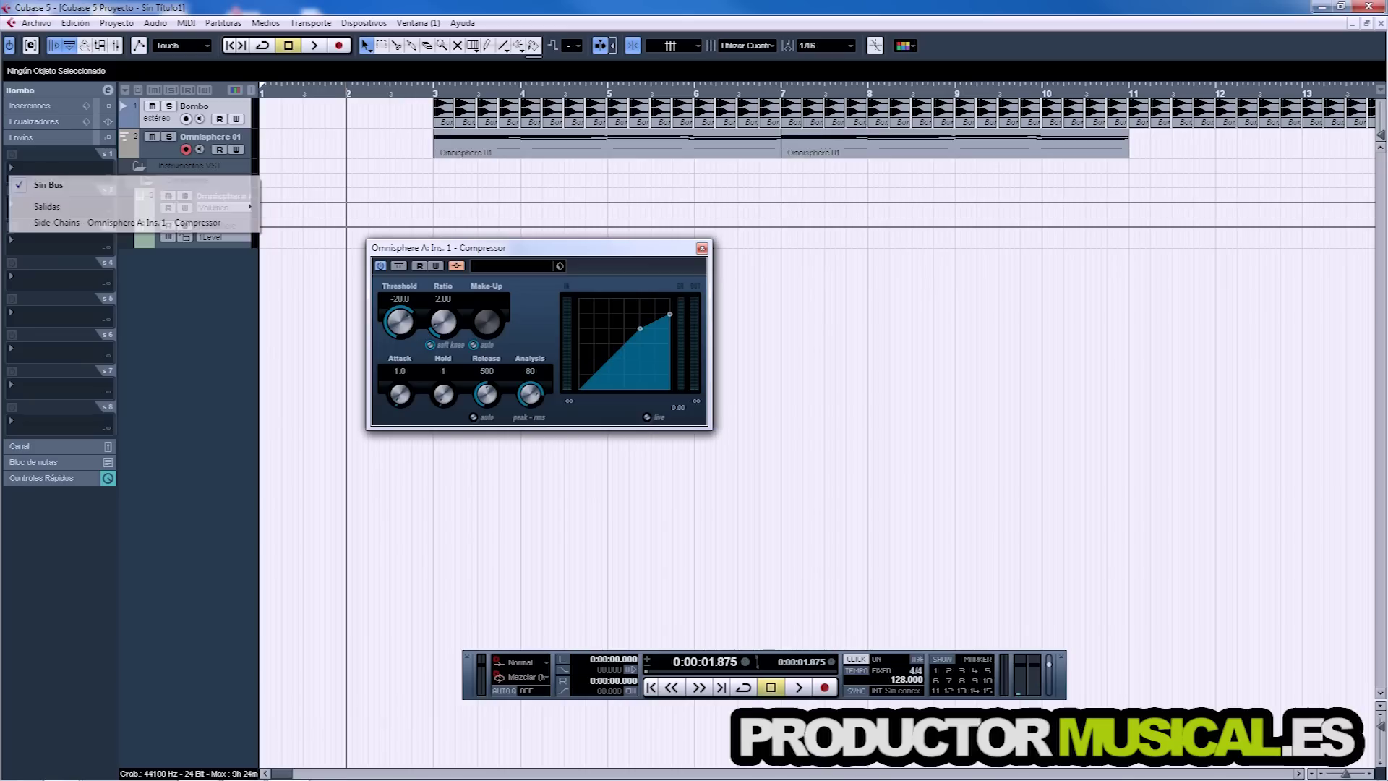
left_click(126, 222)
left_click(12, 154)
left_click_drag(8, 180, 90, 181)
left_click(88, 180)
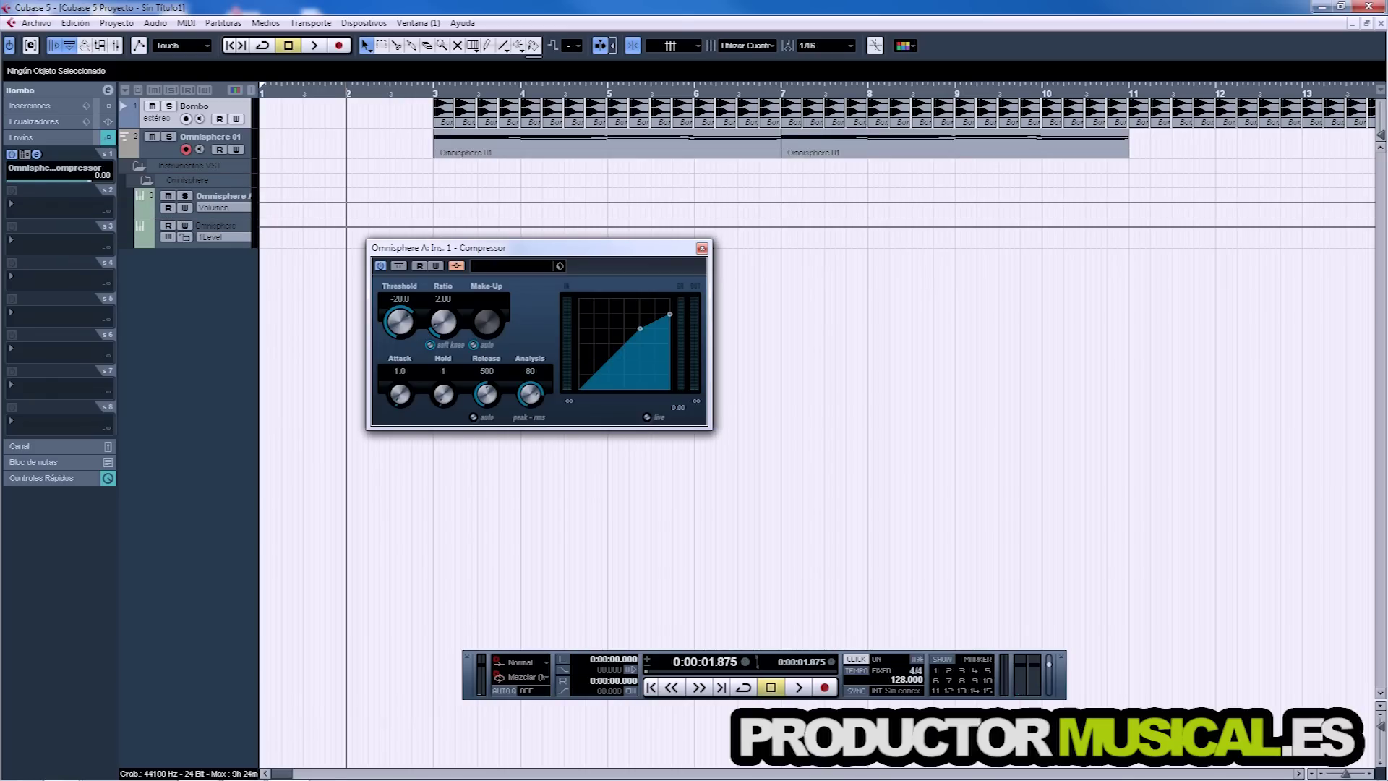
Step: Set the Bombo track's output to Sin Bus
left_click(43, 90)
left_click(36, 214)
left_click(43, 226)
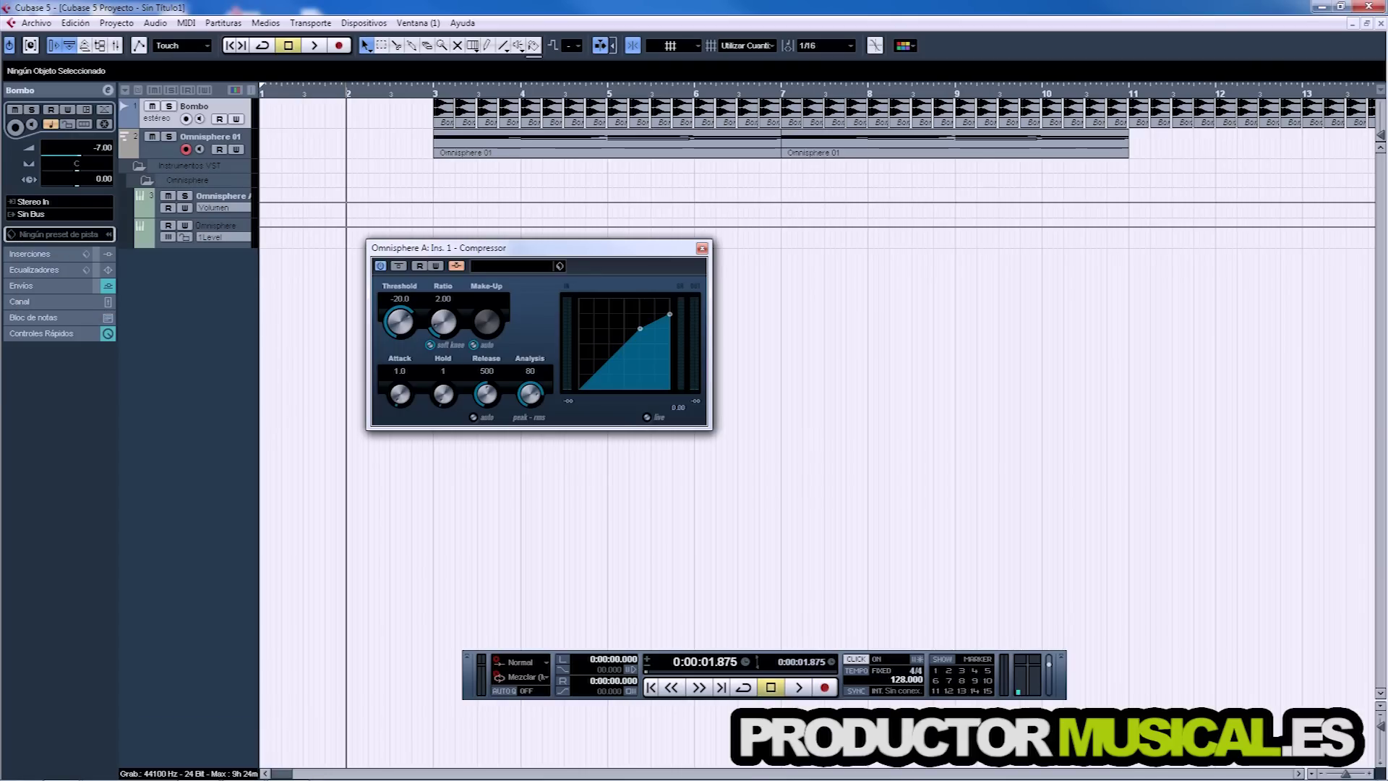
Step: Turn off the metronome click and play the project to hear the side-chained Omnisphere part
left_click_drag(549, 248, 477, 218)
left_click_drag(362, 217, 397, 250)
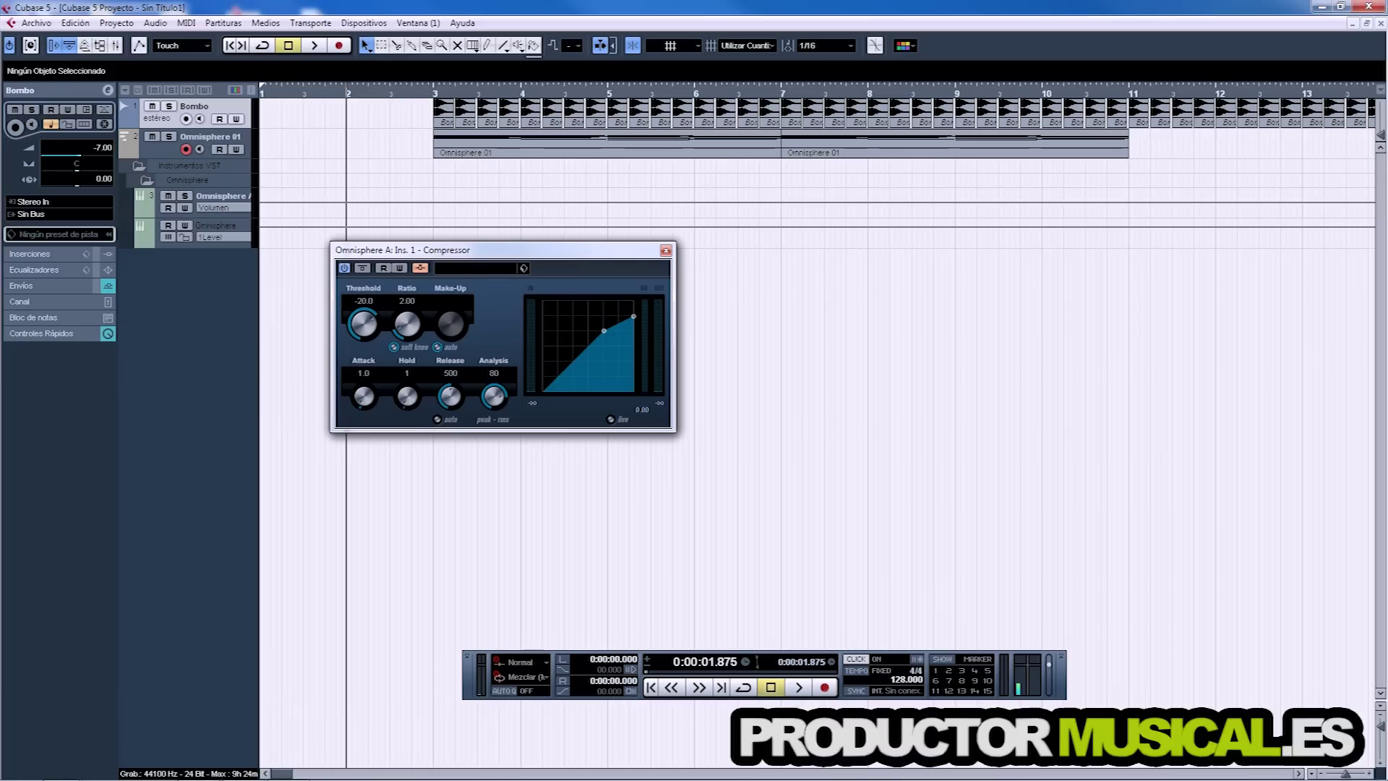
key("space")
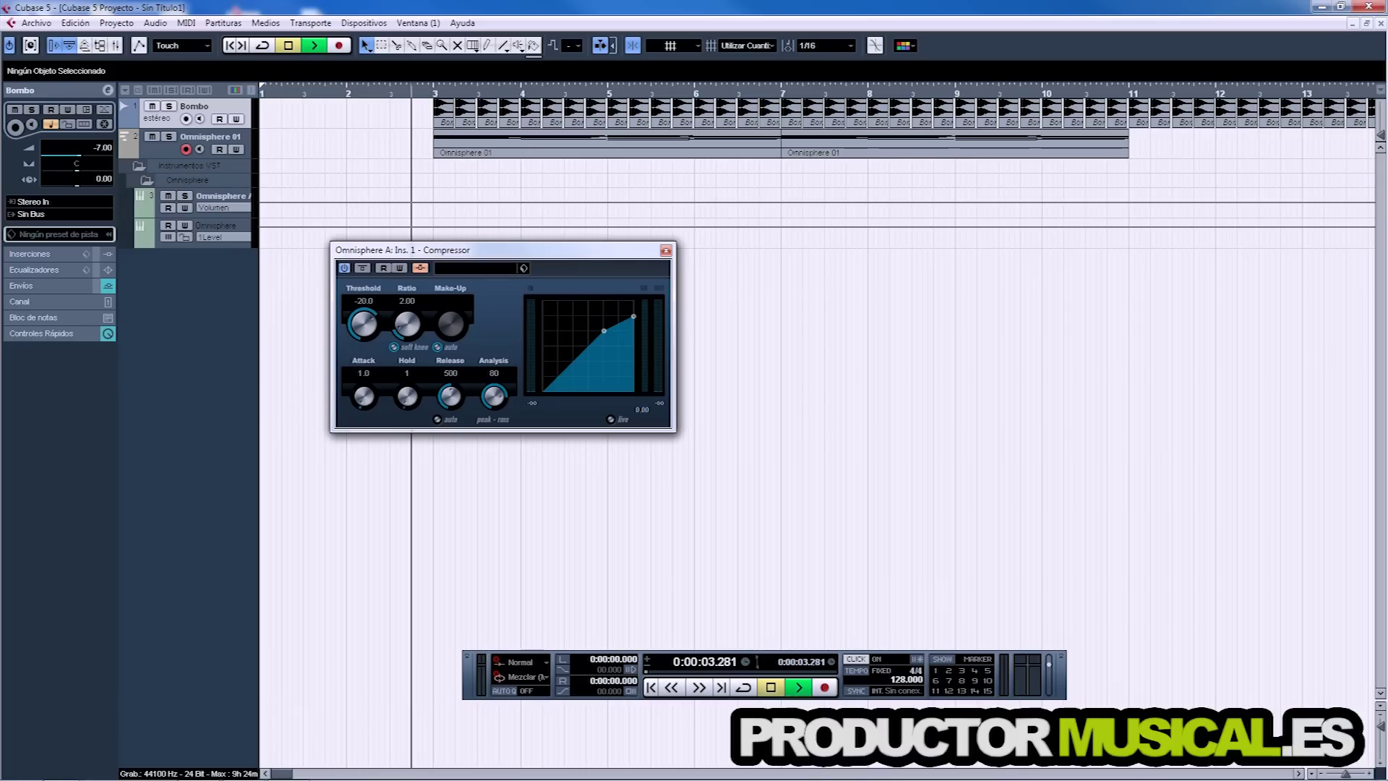
key("space")
key("space")
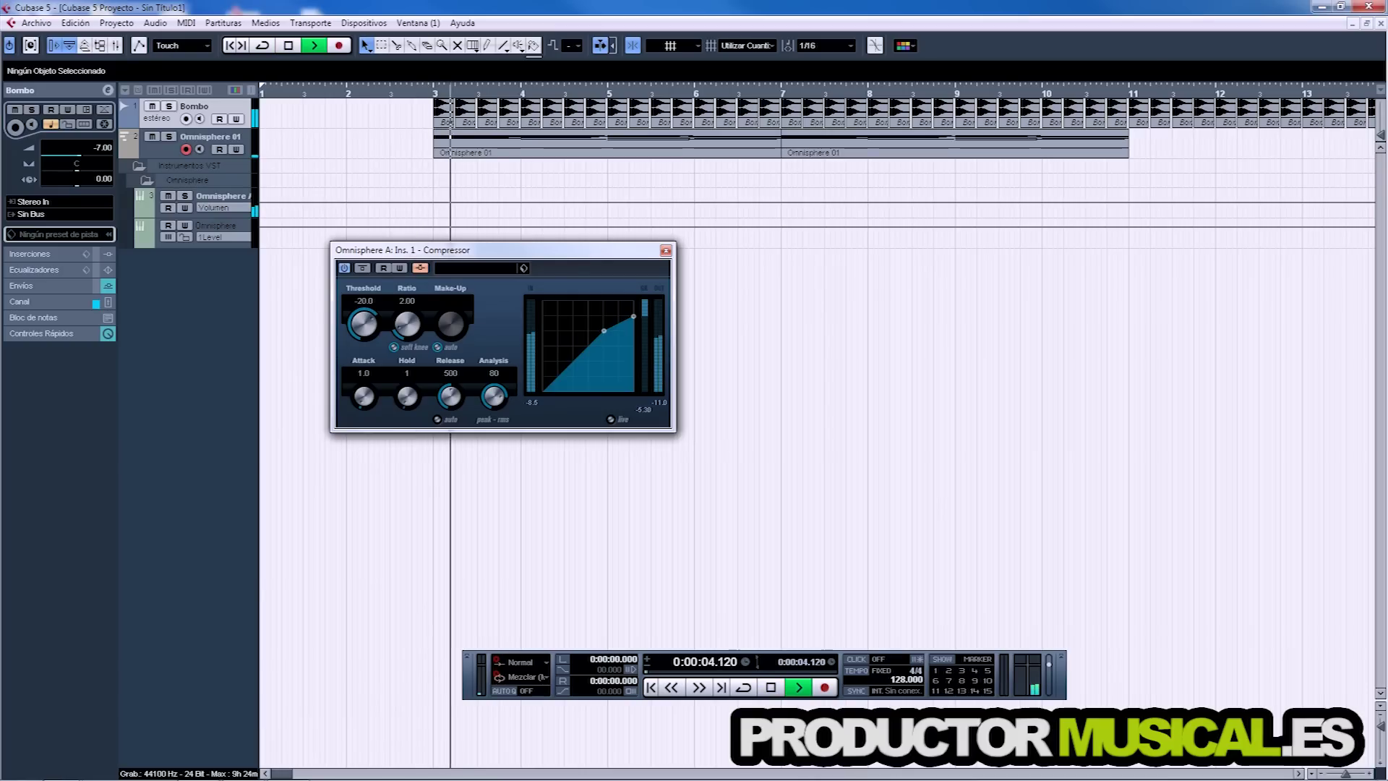
Step: Set the Compressor's threshold to about -33.8 and ratio to about 3.61 while listening to the playback
left_click_drag(633, 318, 633, 322)
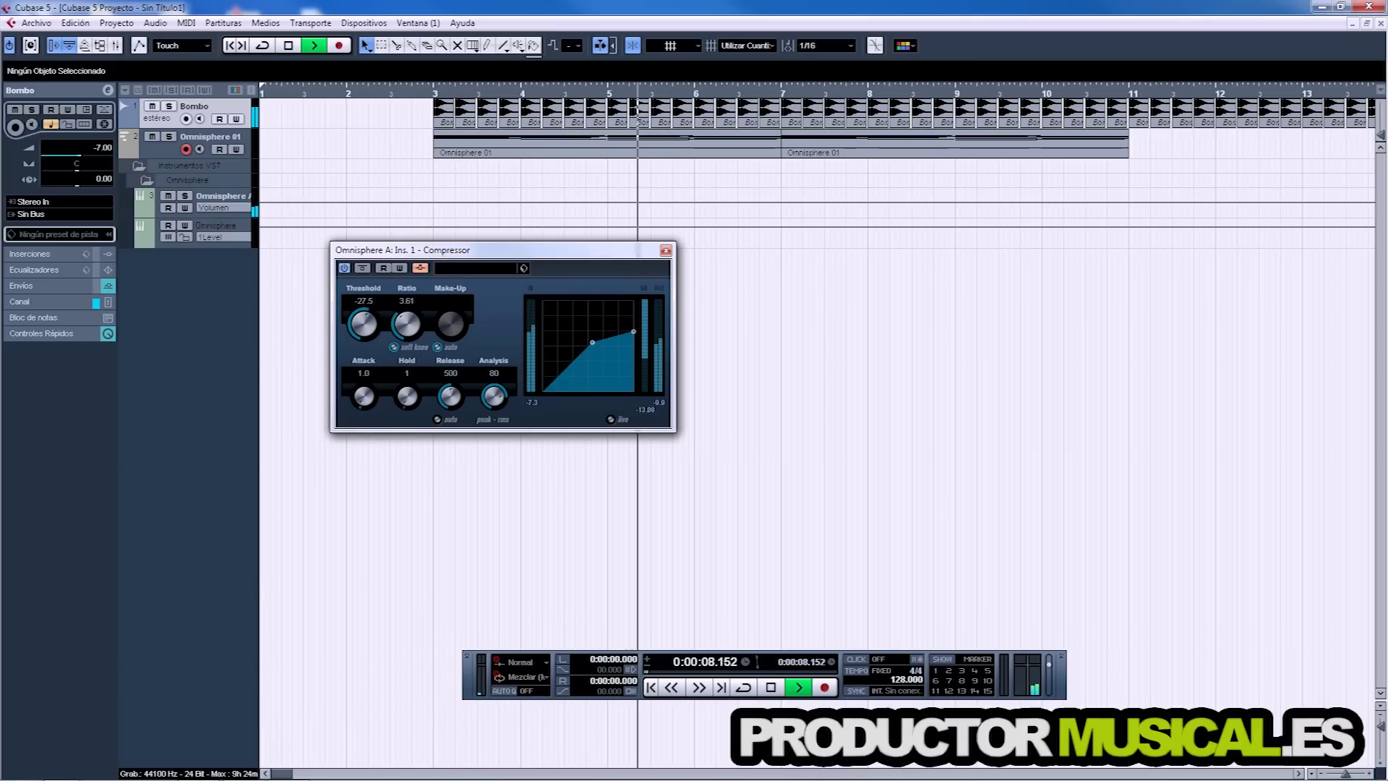
key("space")
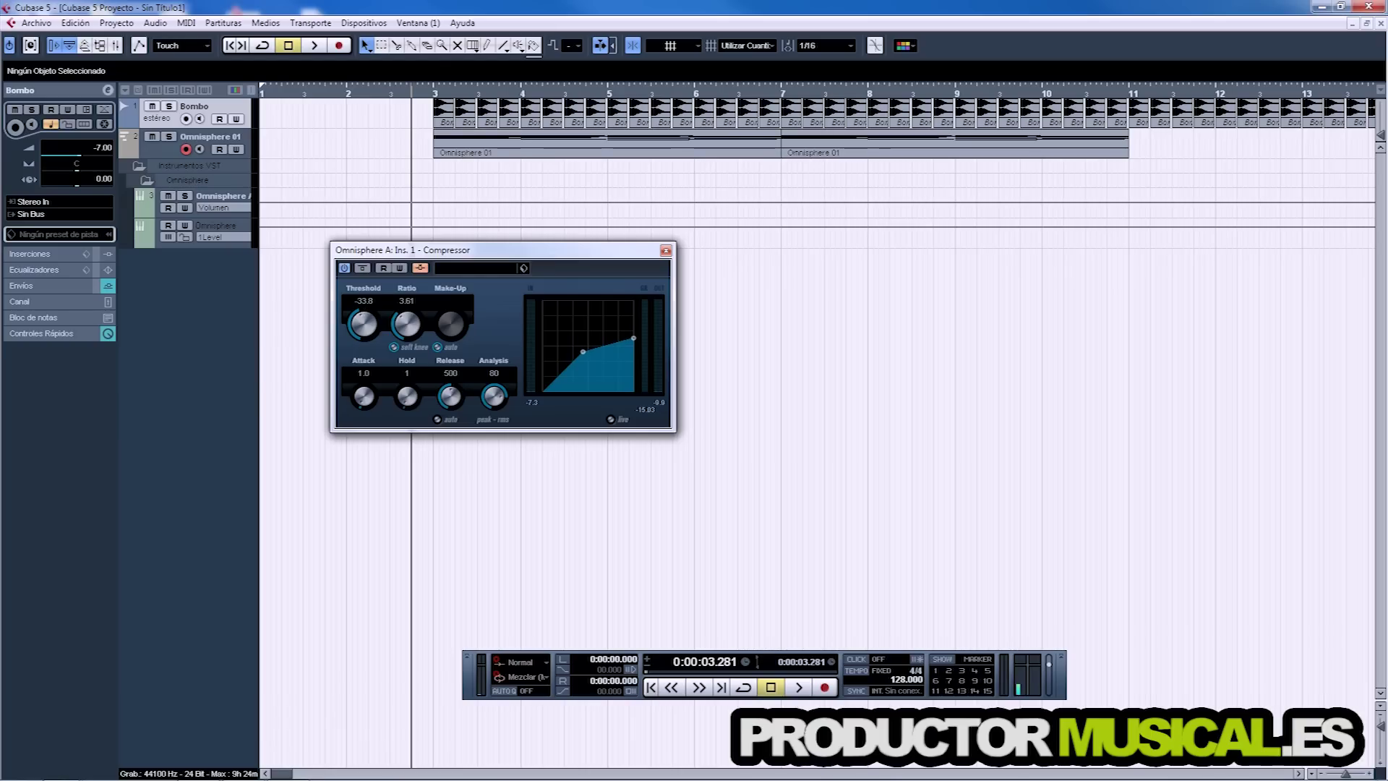
key("space")
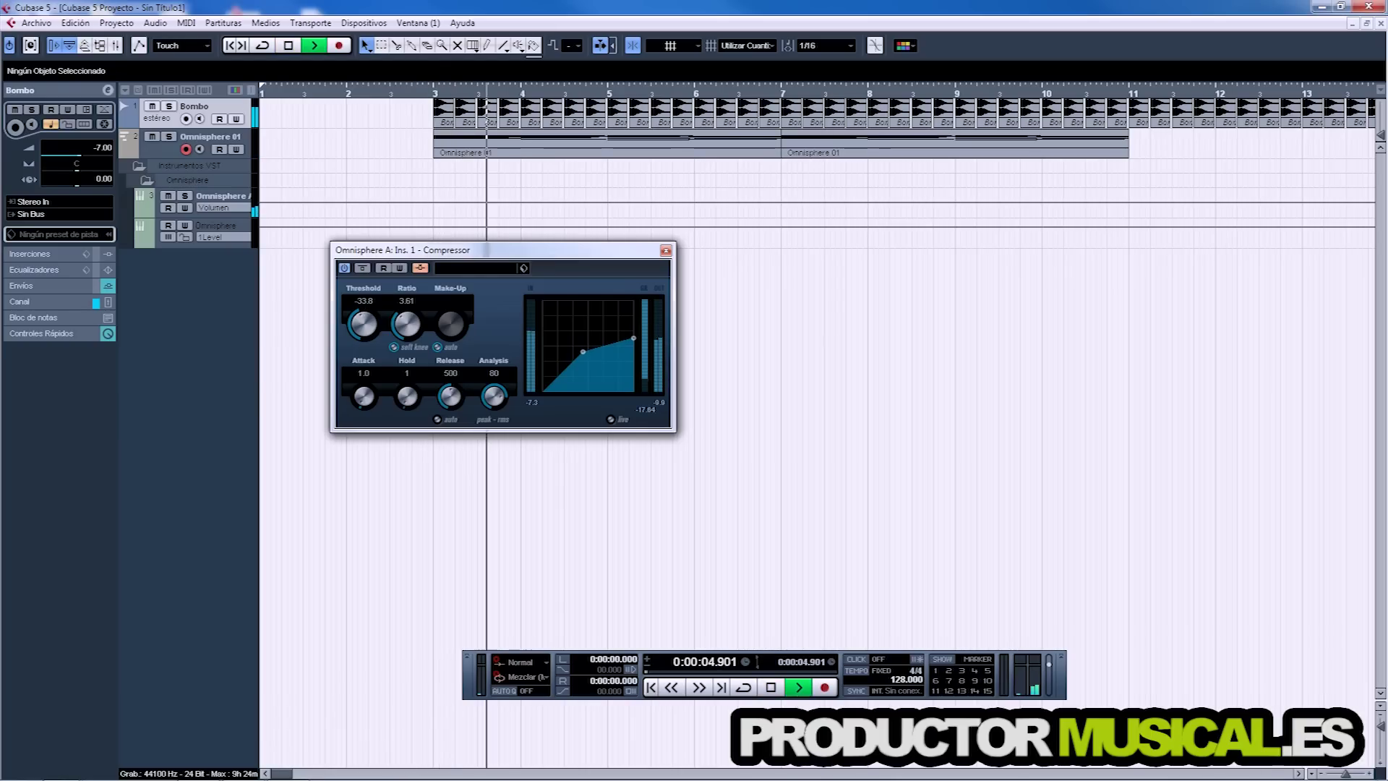
key("space")
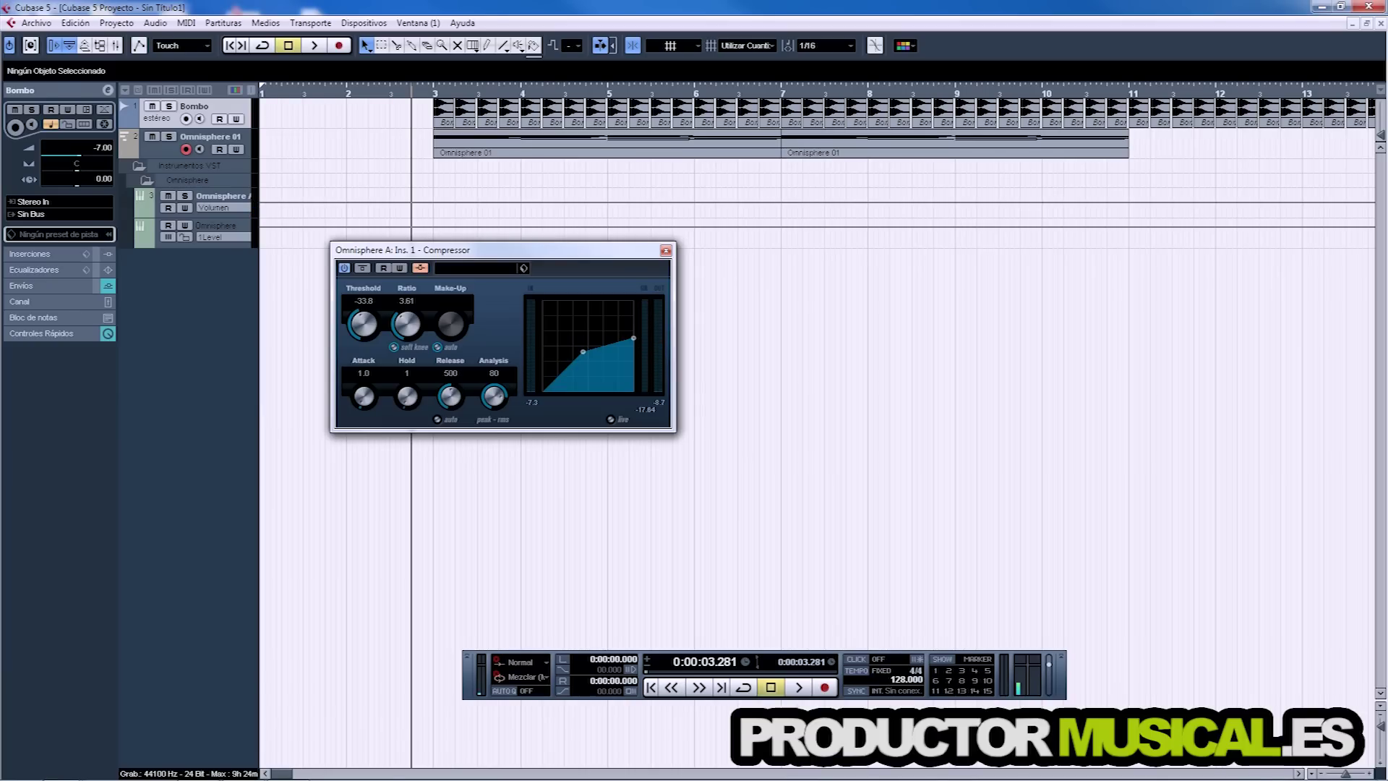
Step: Set the Compressor's release to about 386 and play the project from just before bar 3
left_click_drag(450, 396, 450, 407)
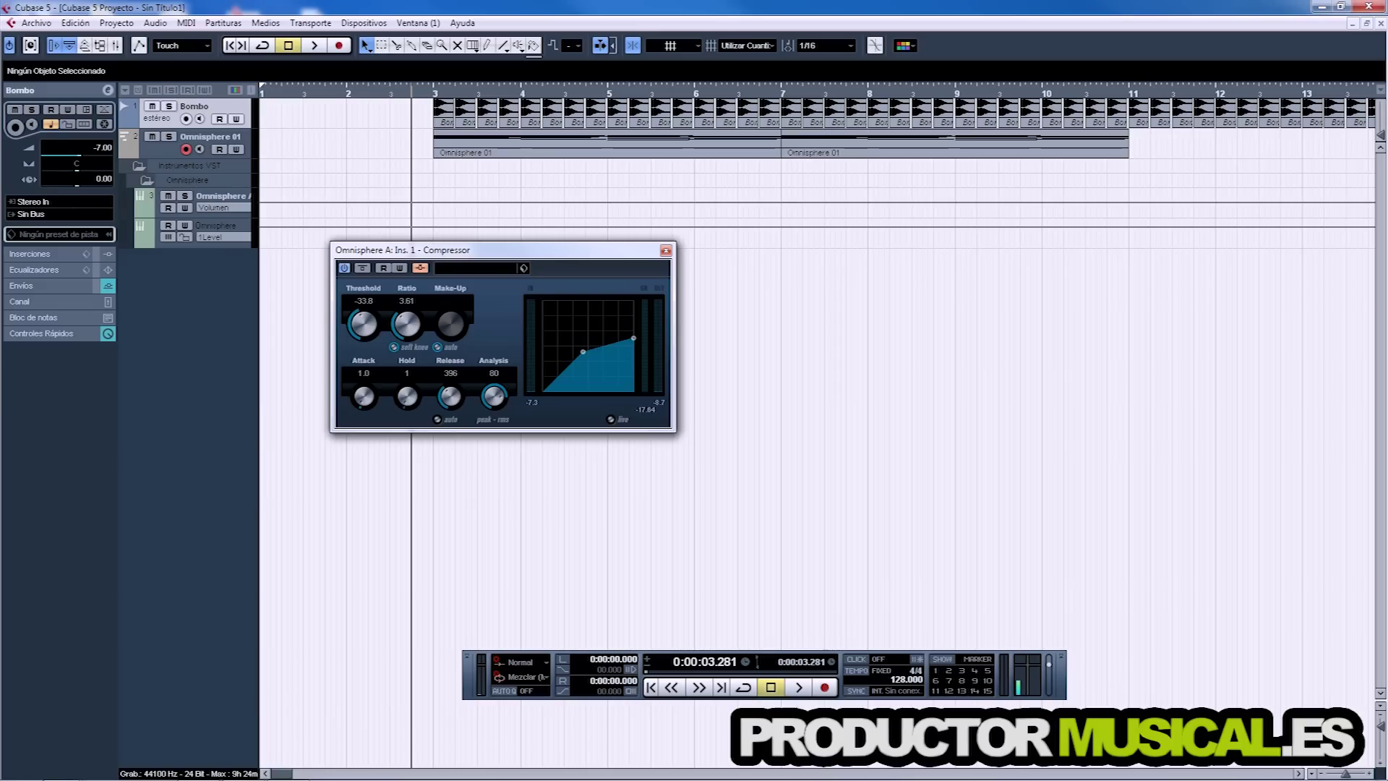
key("h")
key("h")
key("h")
key("h")
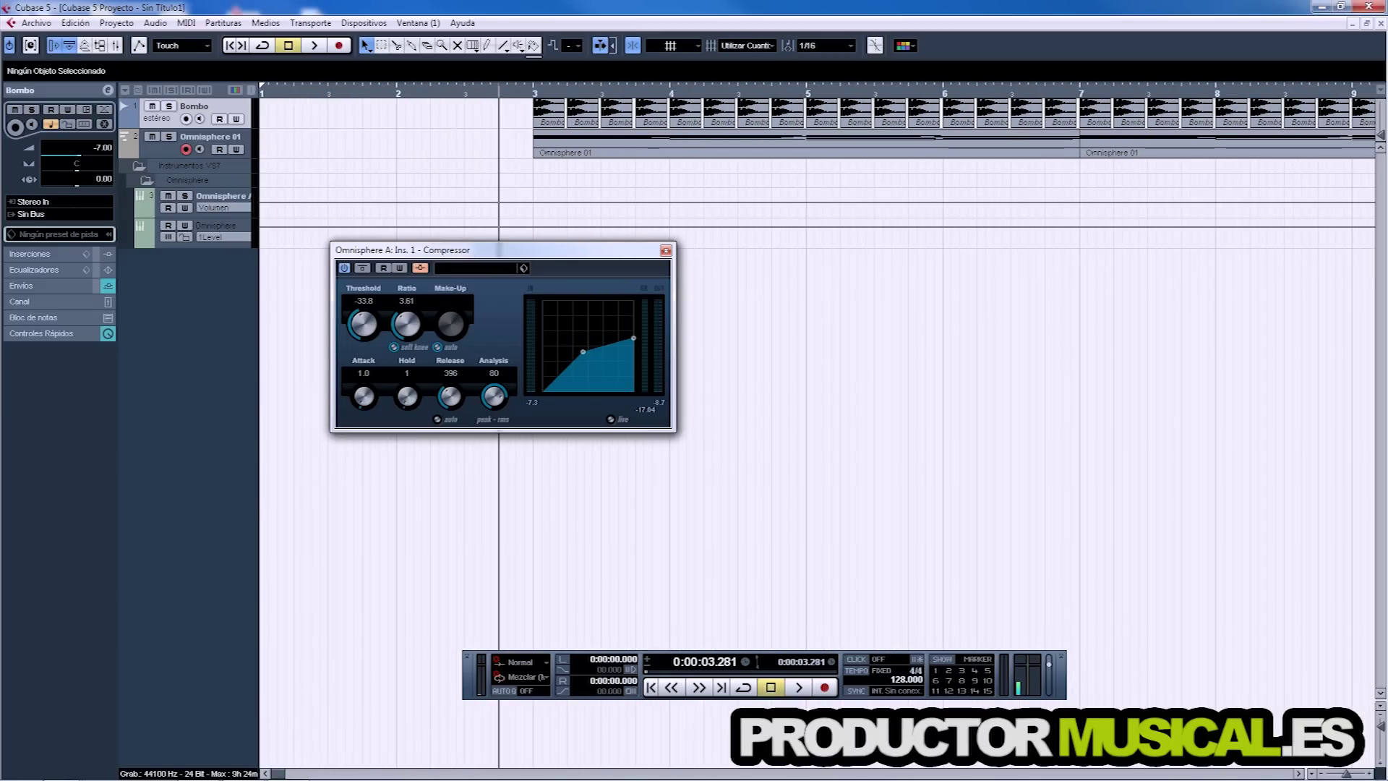
key("space")
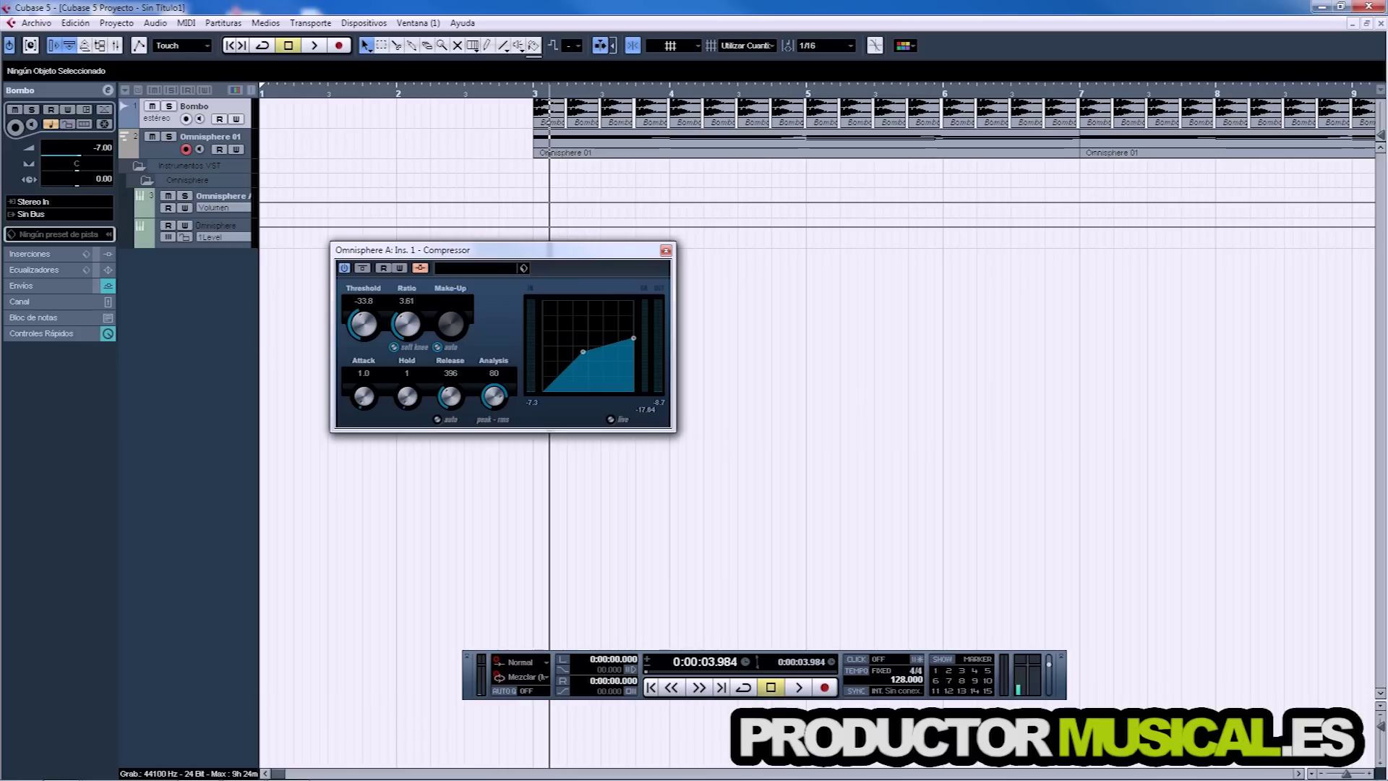
Step: Place the playback cursor midway between bars 2 and 3 and set the Bombo output to Stereo Out
left_click(464, 90)
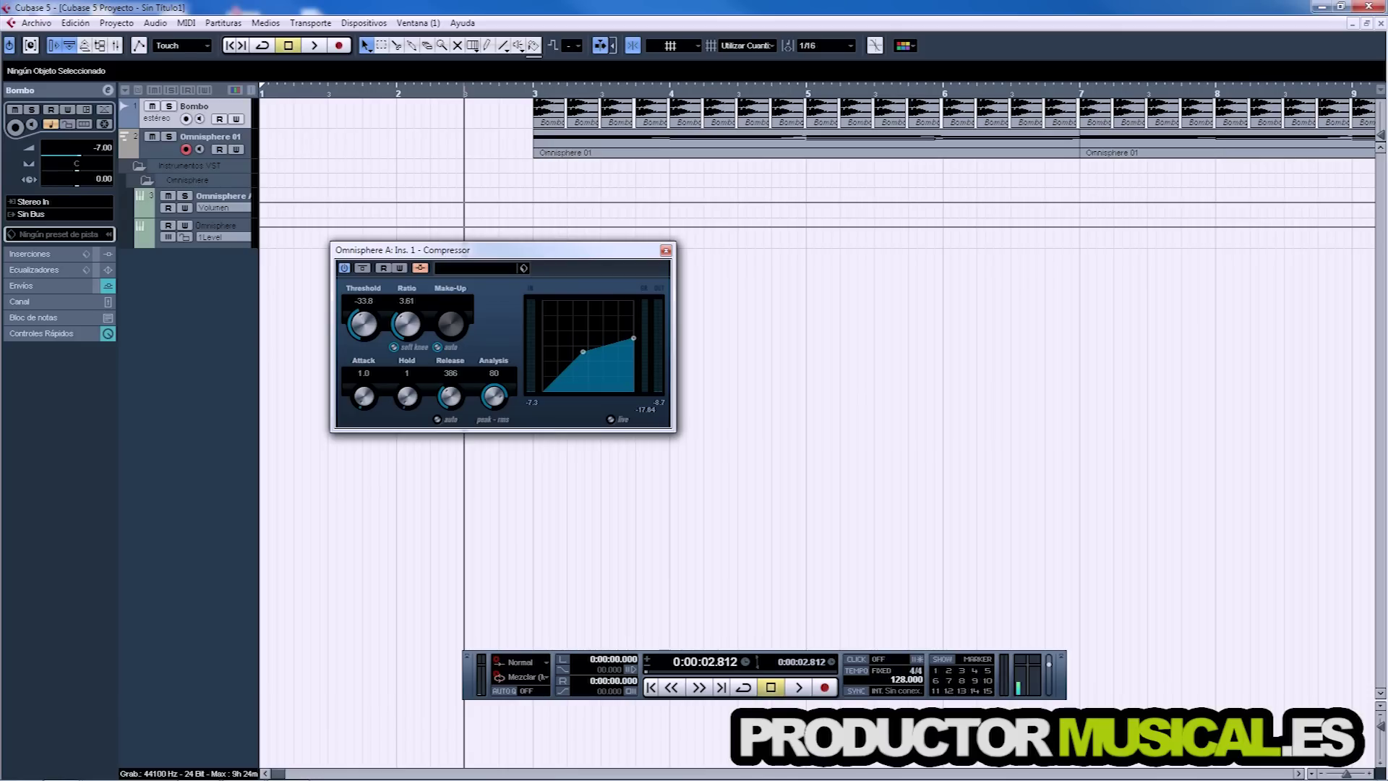
left_click(61, 214)
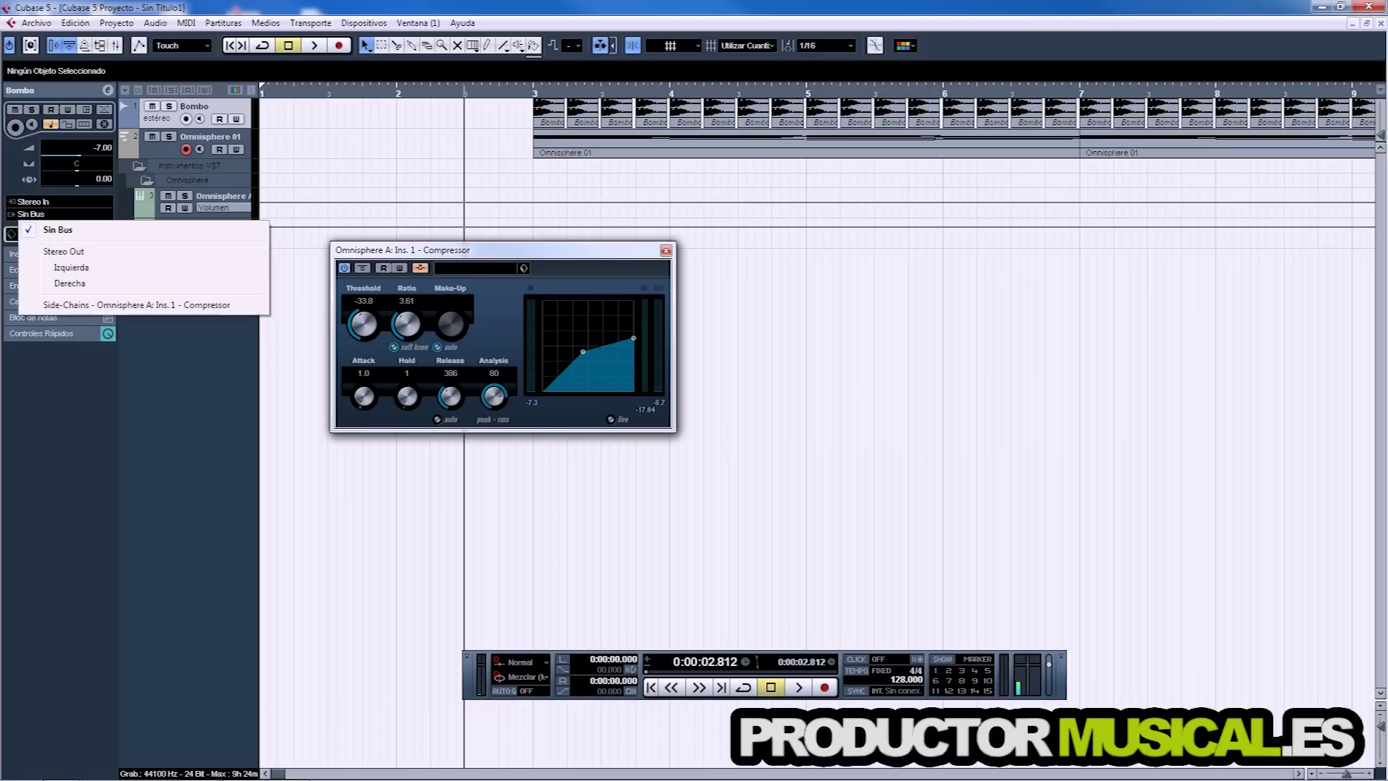
left_click(64, 251)
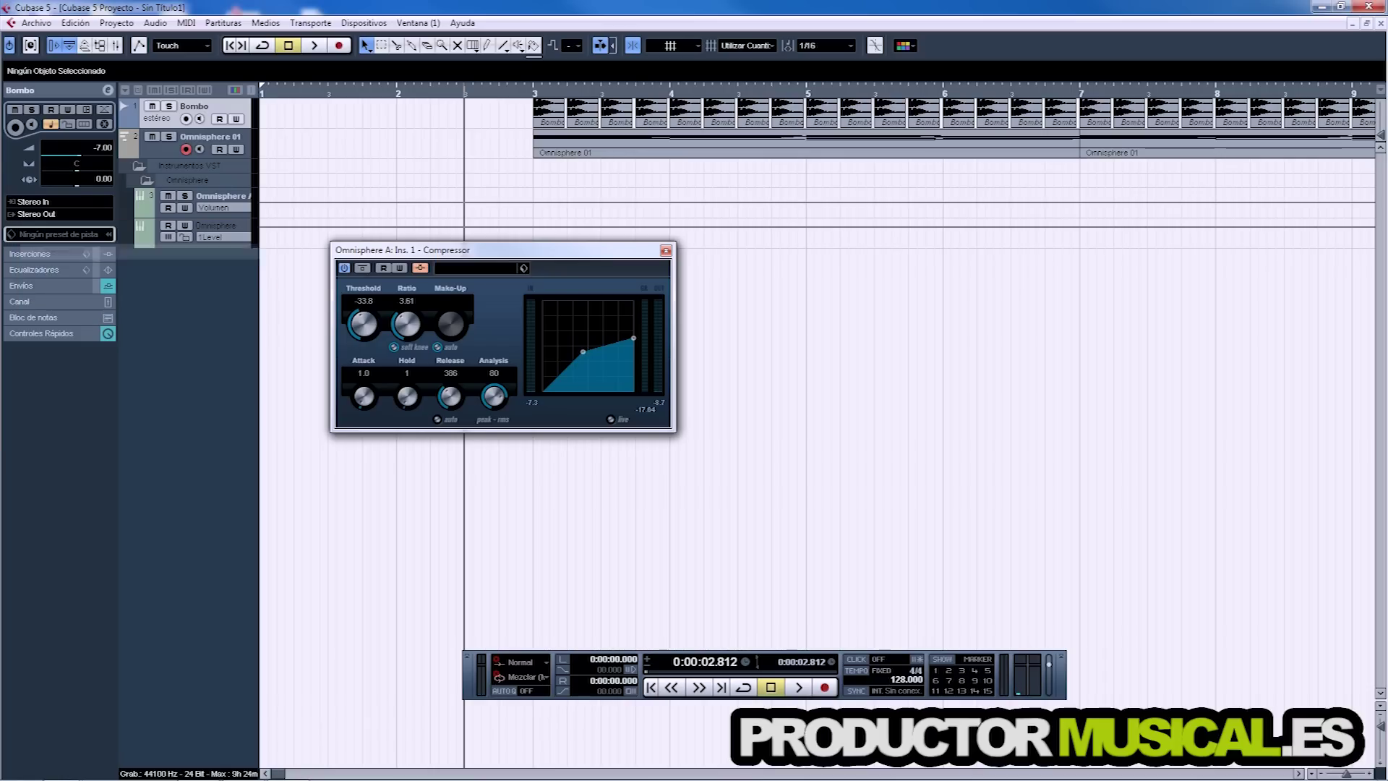
Step: Set the Bombo track's channel level to -10
left_click(43, 302)
left_click(89, 369)
type("-10")
key("Return")
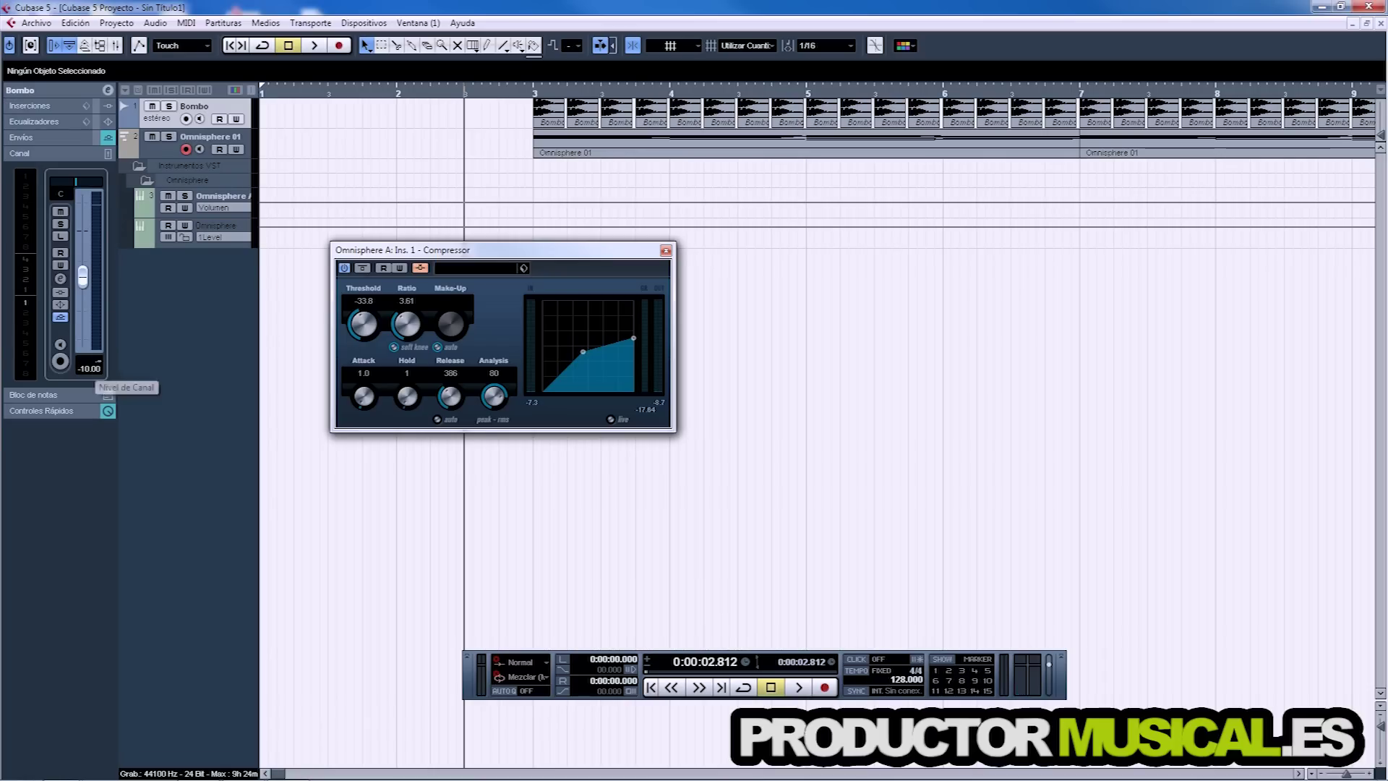
Step: Play the project from midway between bars 2 and 3 and set the Compressor's release to about 361 while listening
key("space")
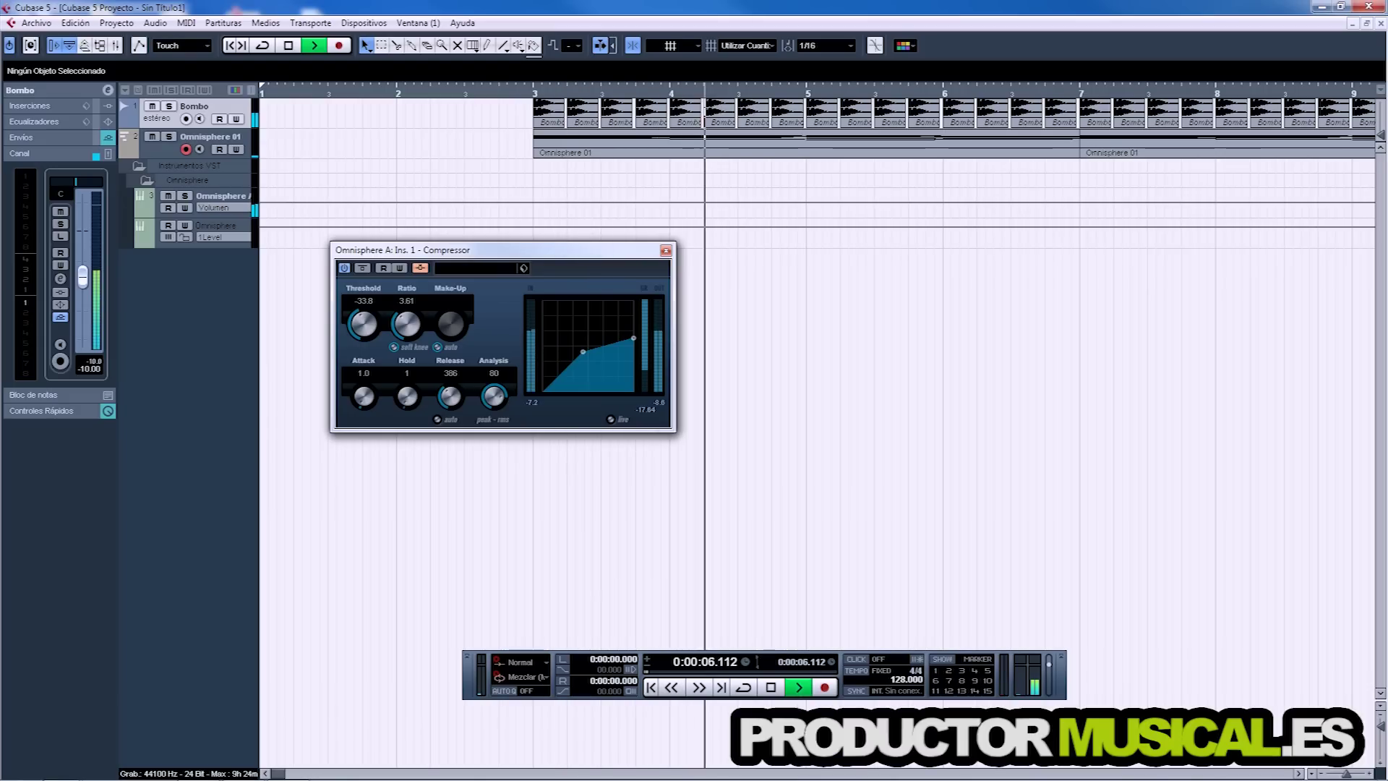
key("space")
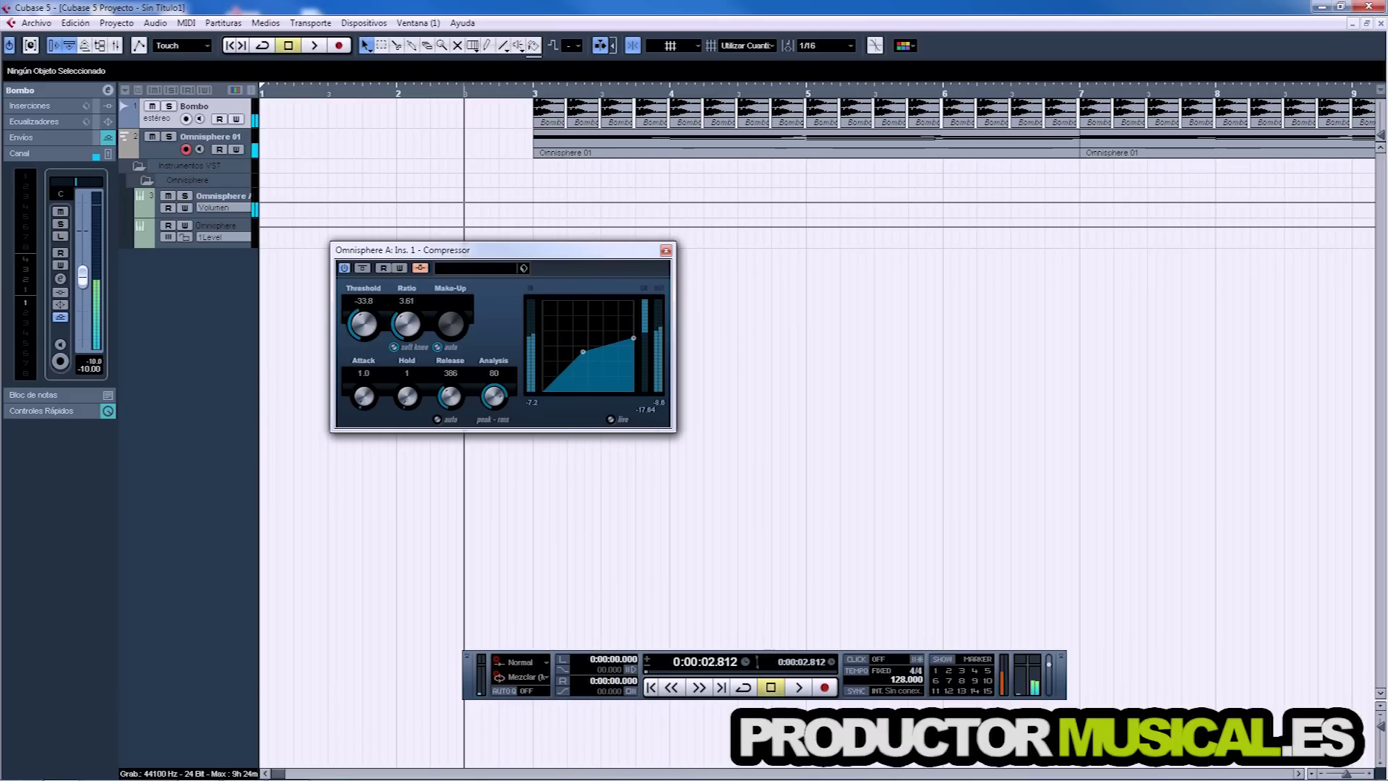
key("space")
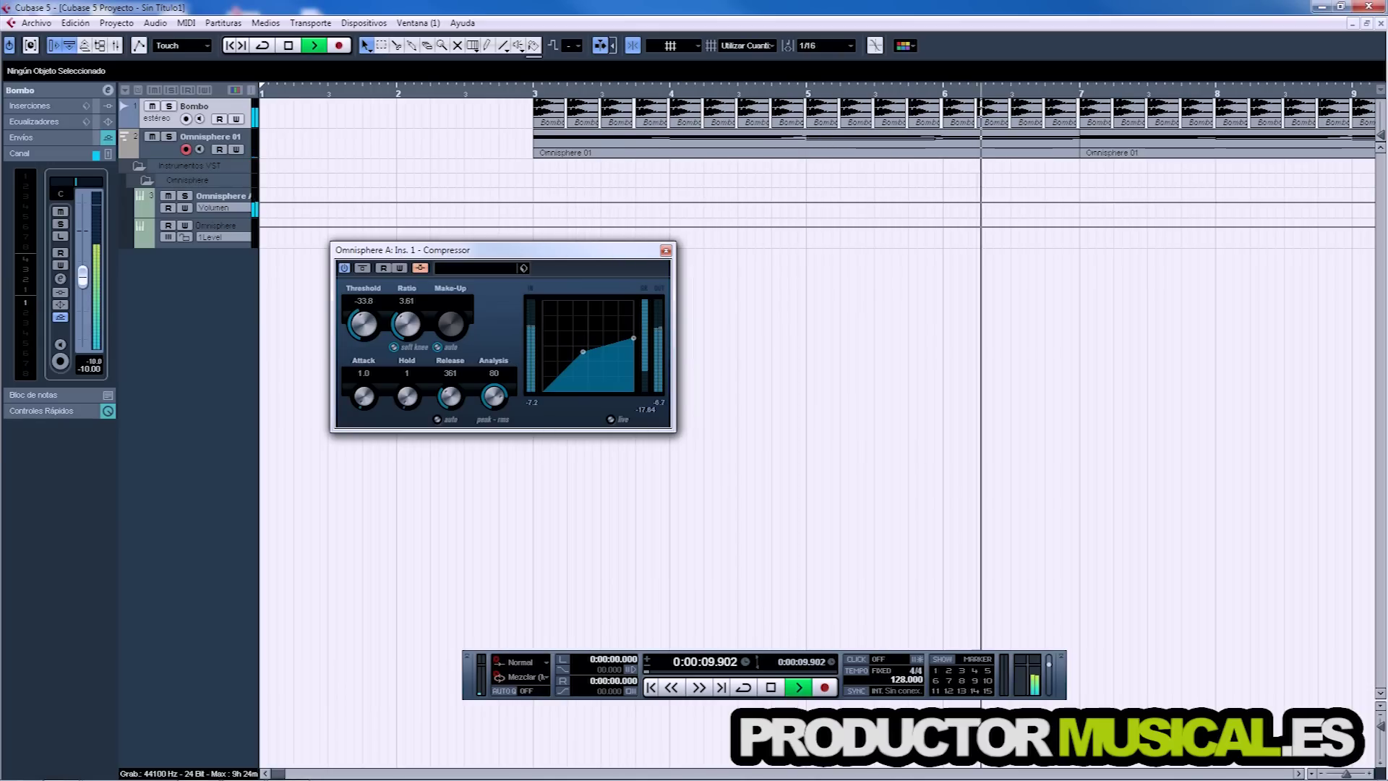
key("space")
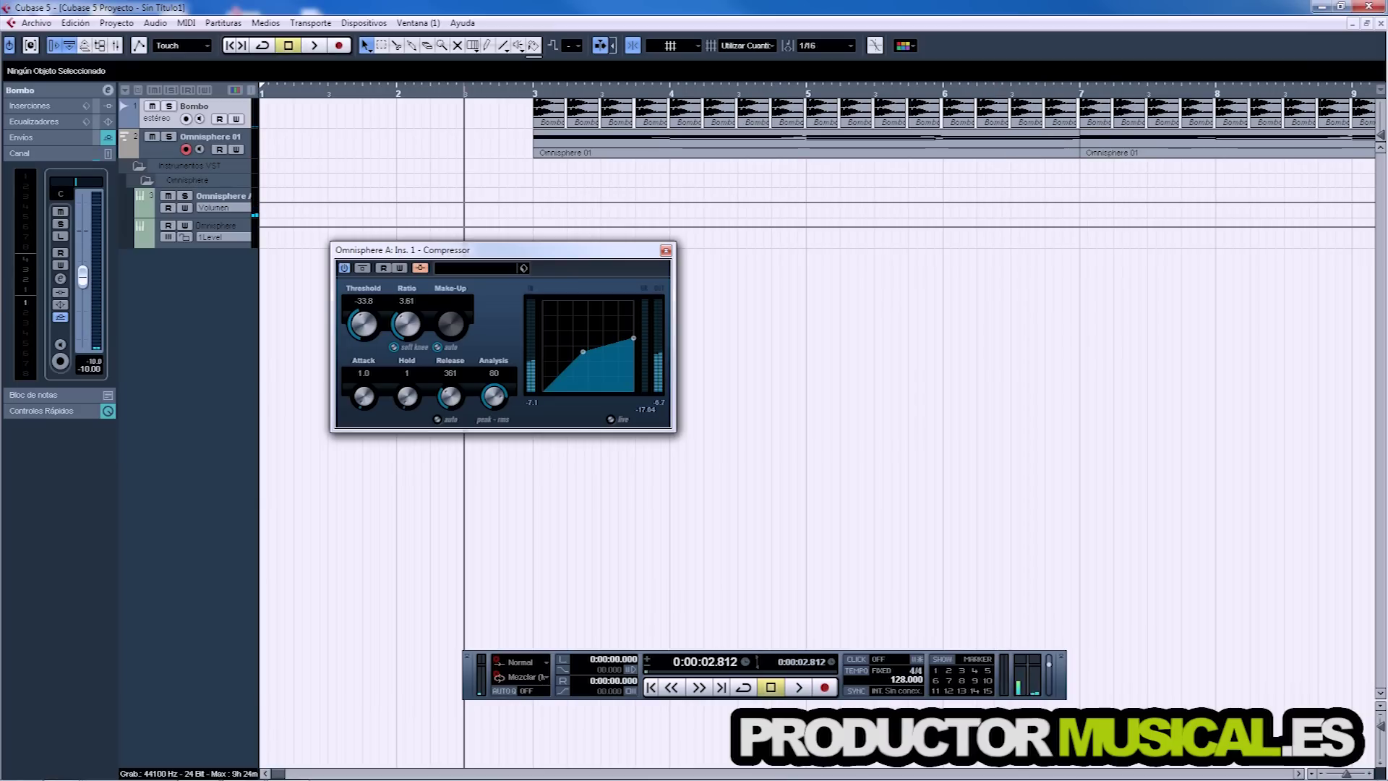
Step: Set the Bombo output to Sin Bus and move the Compressor window into the empty area below the tracks
left_click(44, 91)
left_click(44, 214)
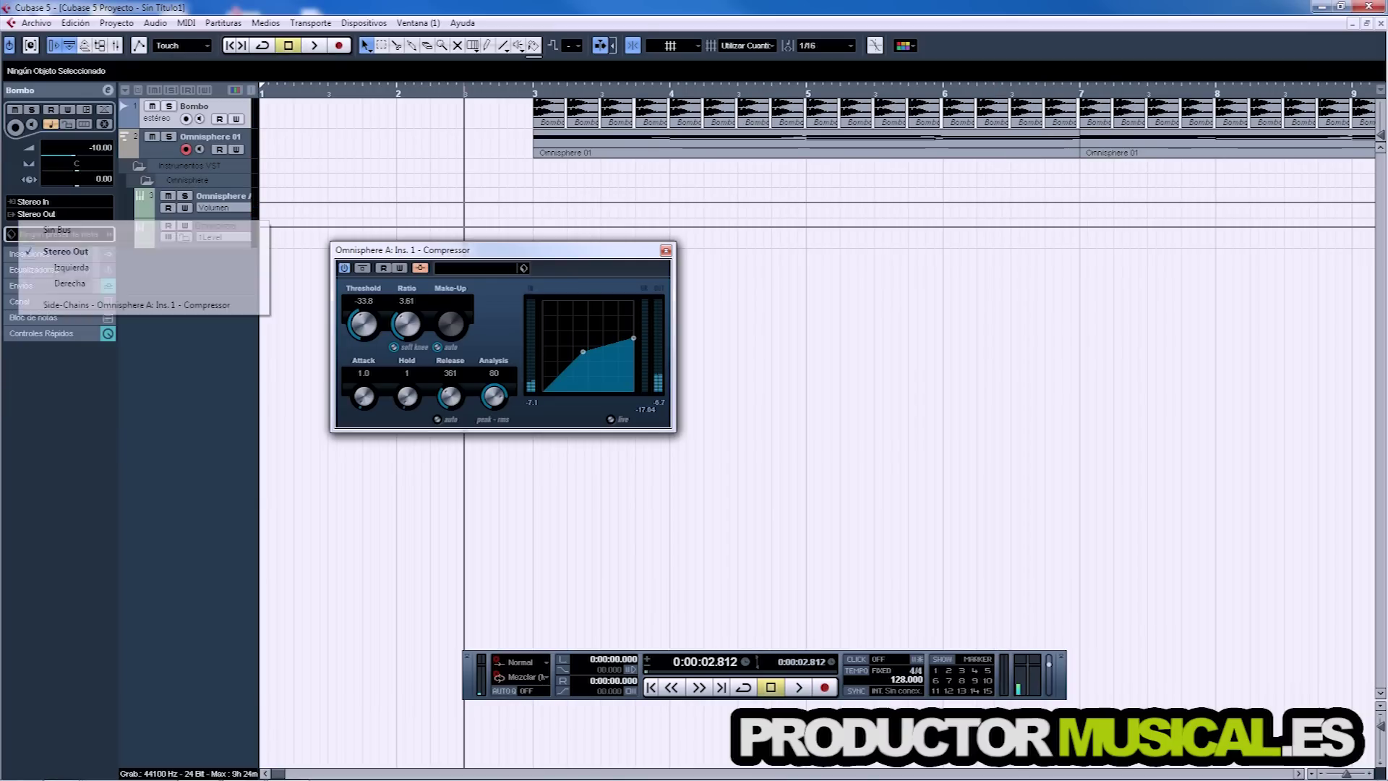
left_click(57, 229)
left_click_drag(448, 250, 519, 261)
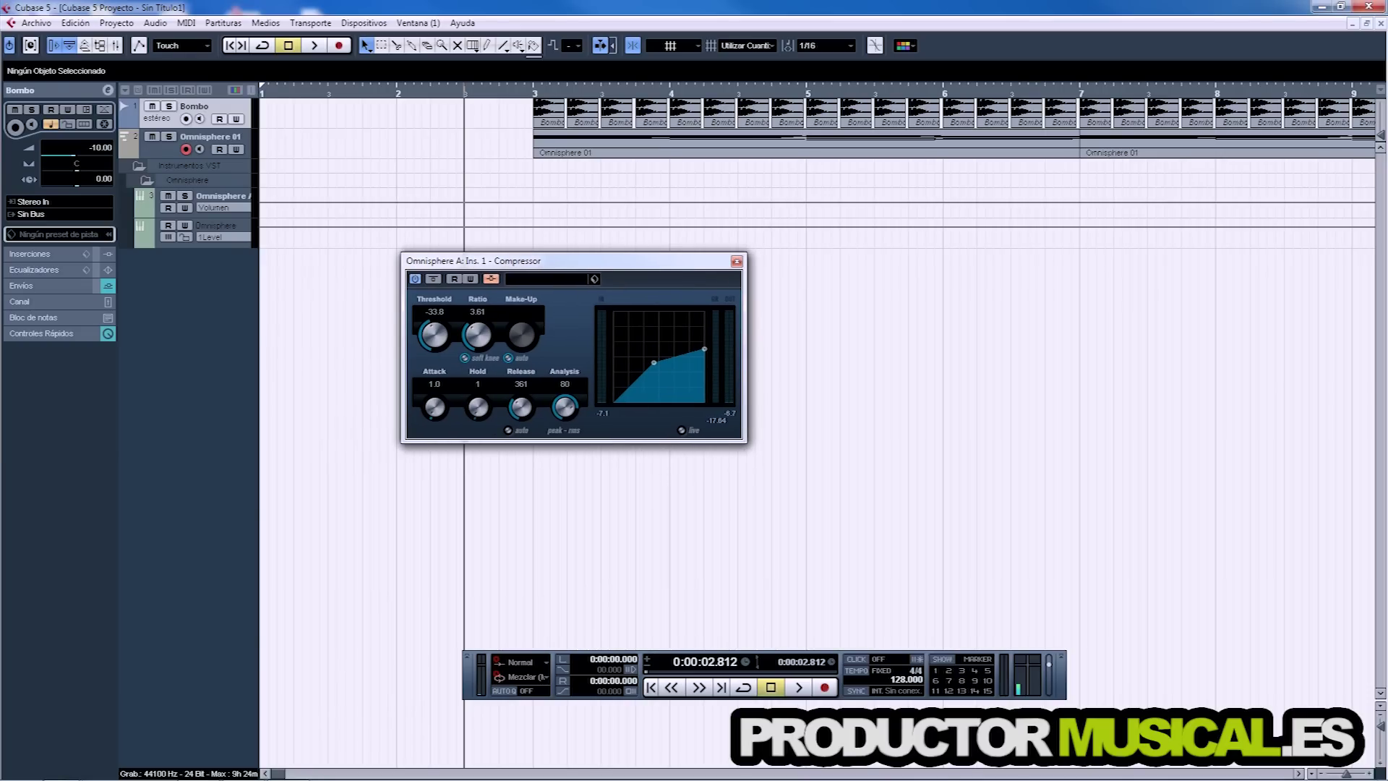
left_click_drag(519, 261, 529, 286)
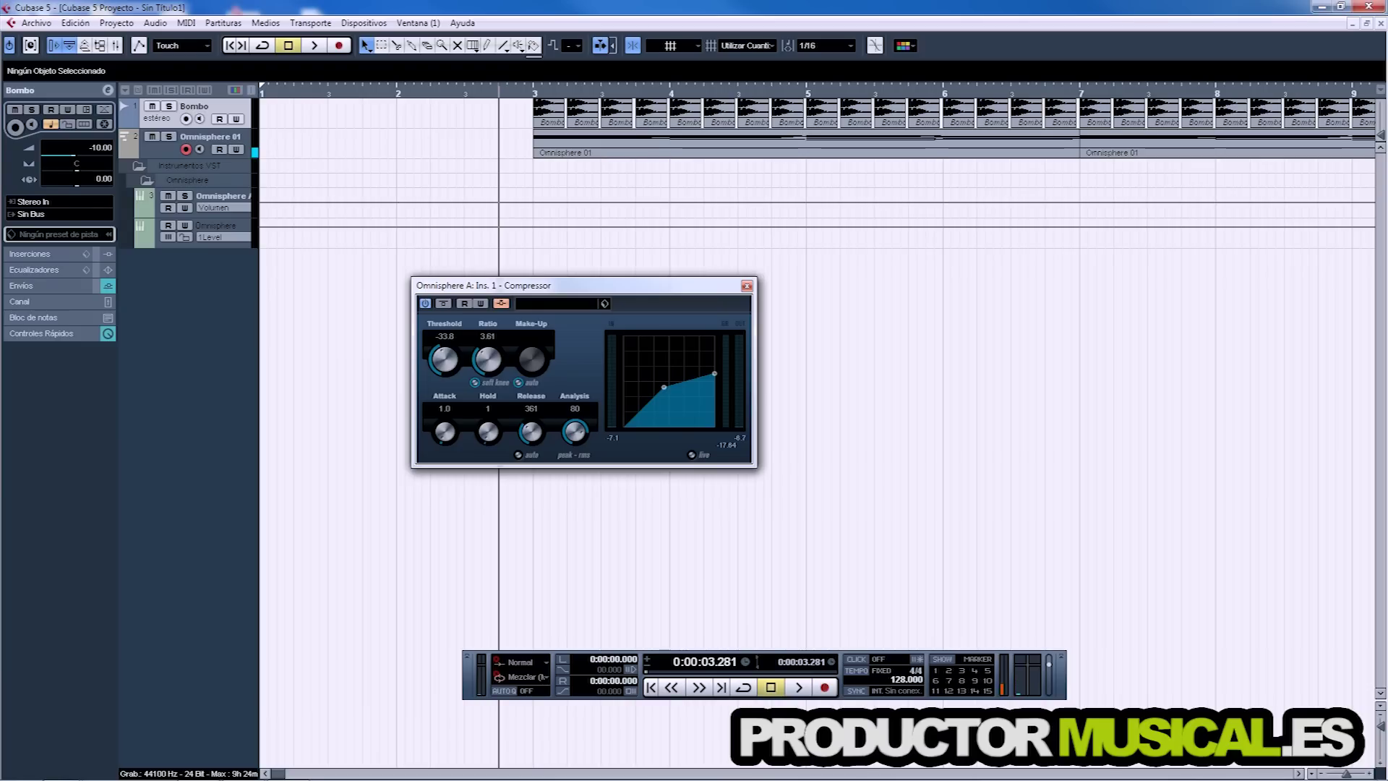
left_click_drag(607, 285, 720, 344)
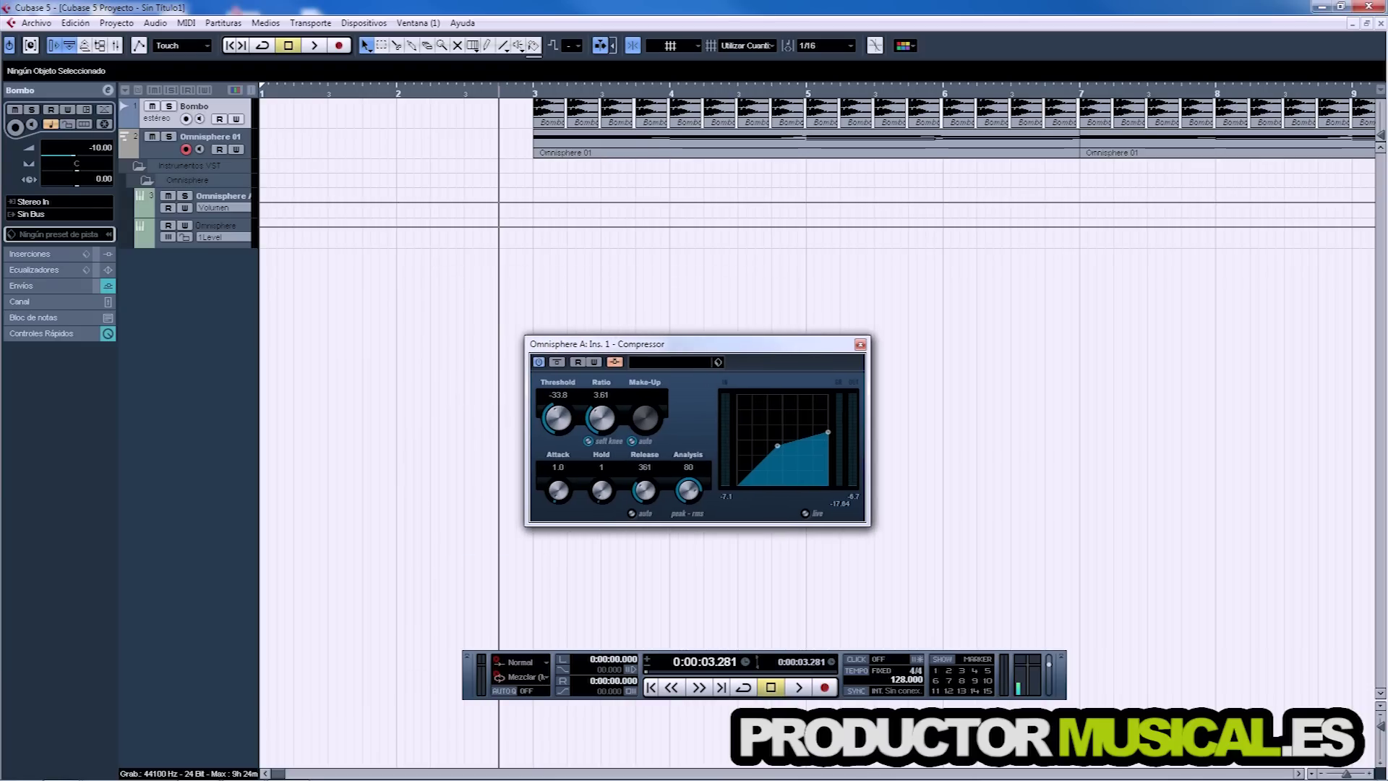
Step: Save the project as "Side chain" in the Side Chain folder
scroll(817, 289, "right", 1)
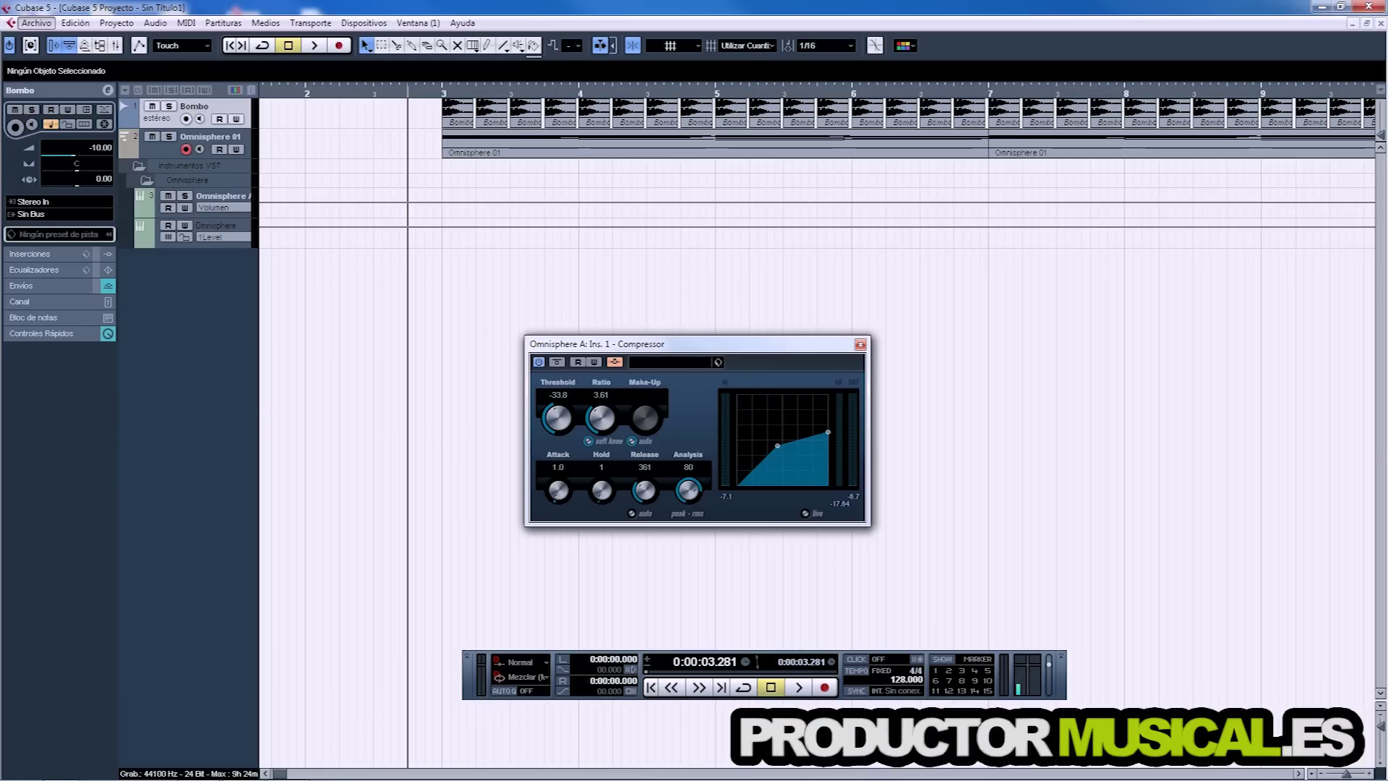
left_click(37, 23)
left_click(72, 140)
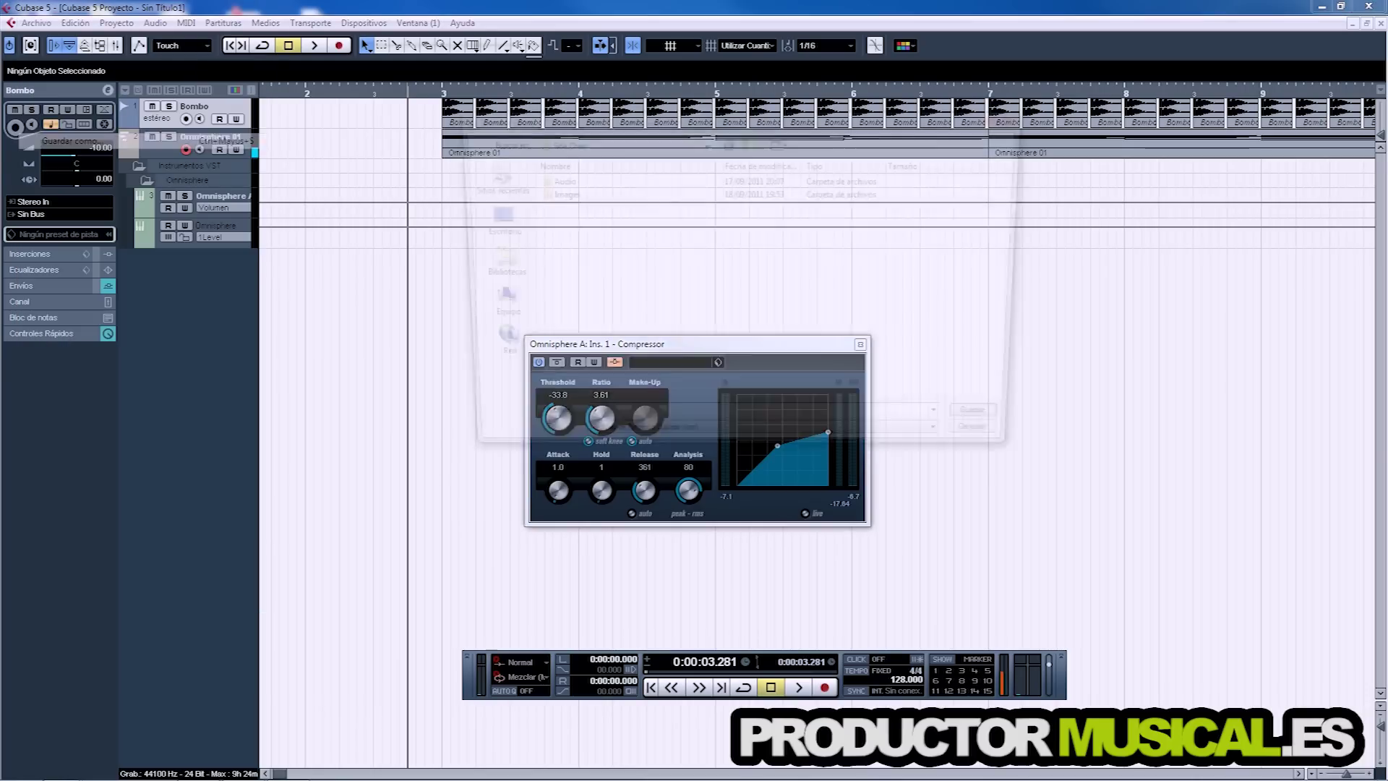
type("Sid")
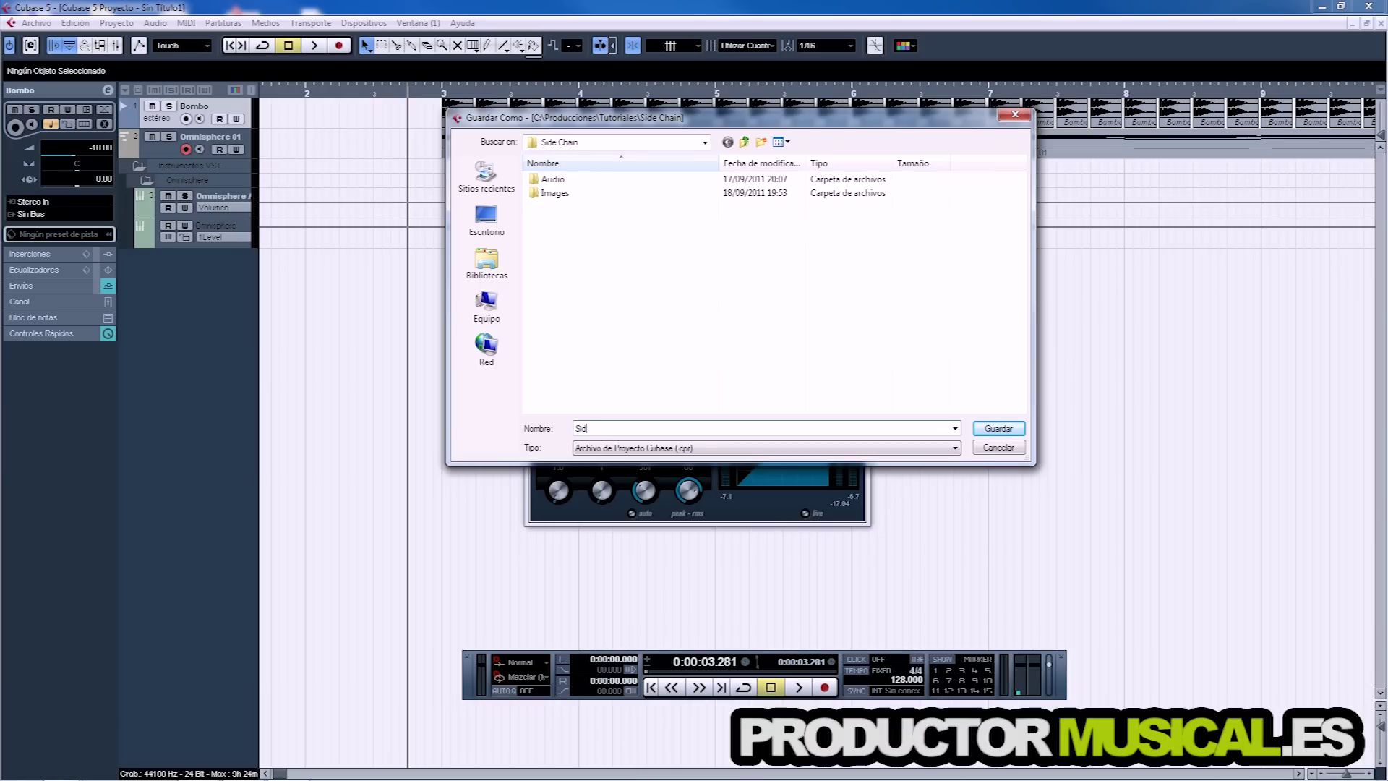
type("e chain")
key("Return")
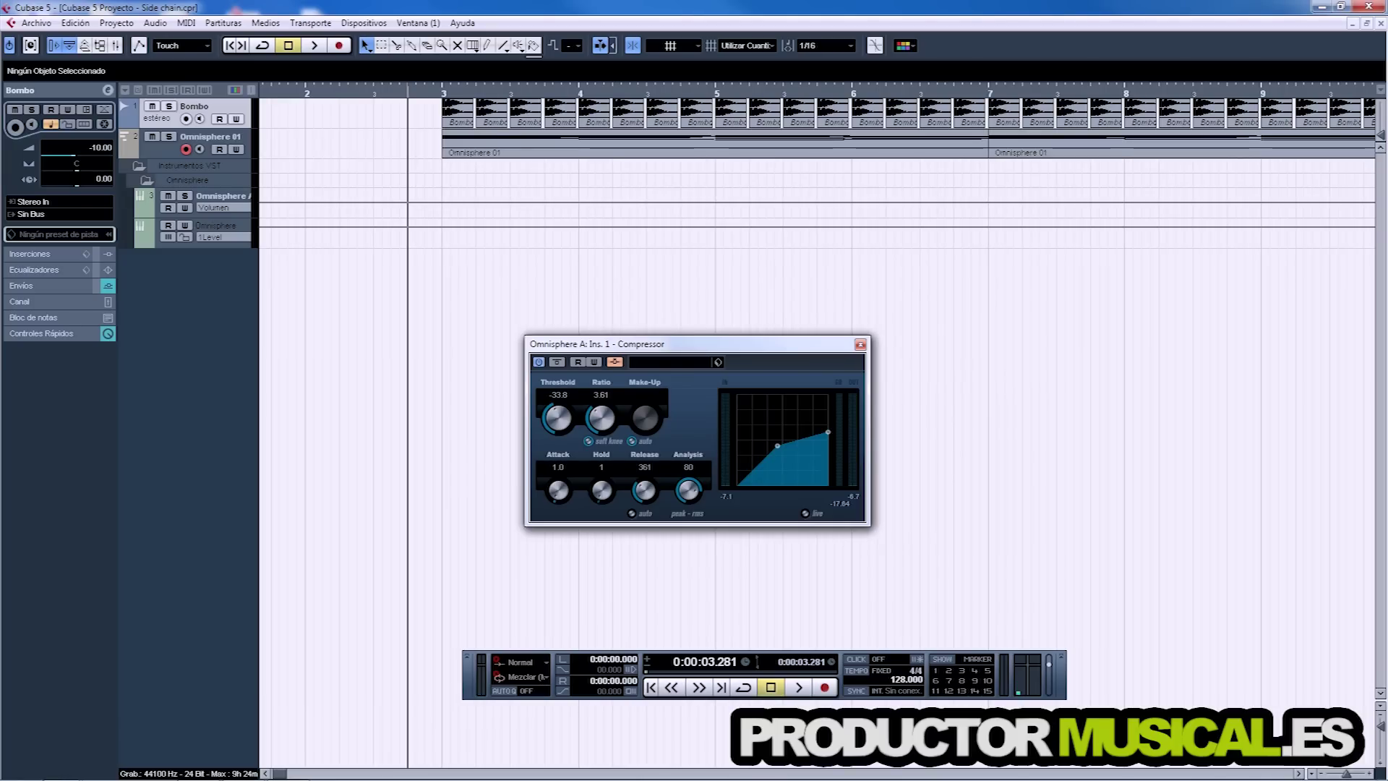
Step: Open the Omnisphere 01 track's instrument, look through the patch browser's category list, and close the instrument window
left_click(210, 137)
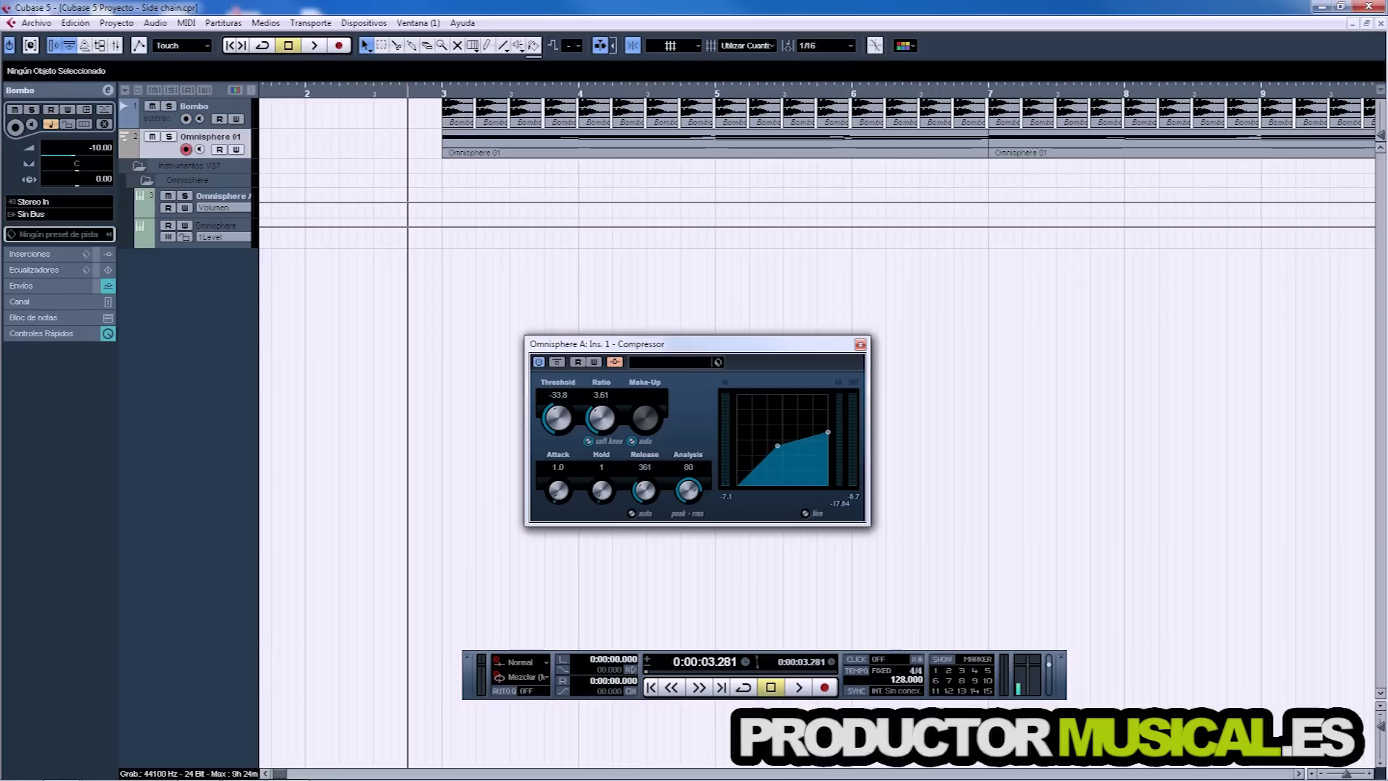
left_click(103, 227)
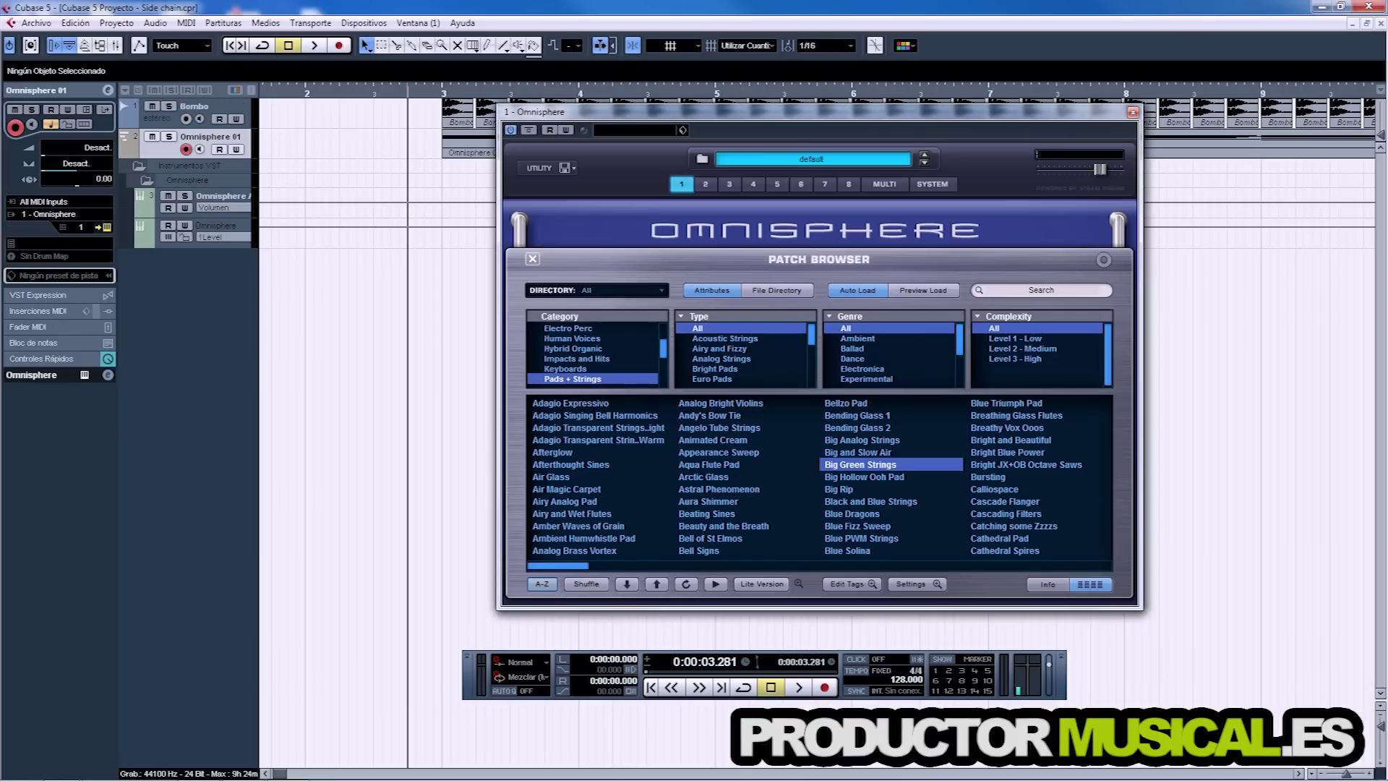
left_click_drag(694, 112, 556, 104)
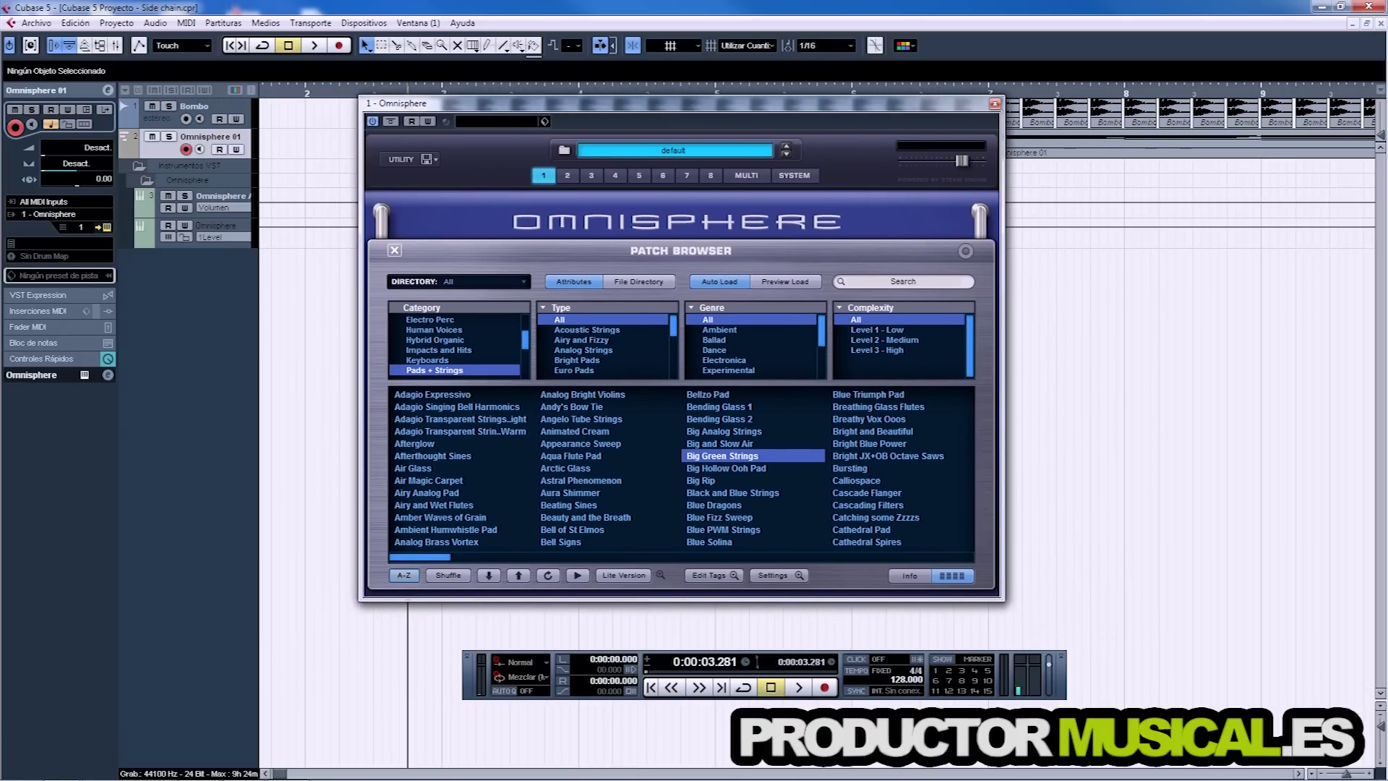
scroll(455, 345, "down", 6)
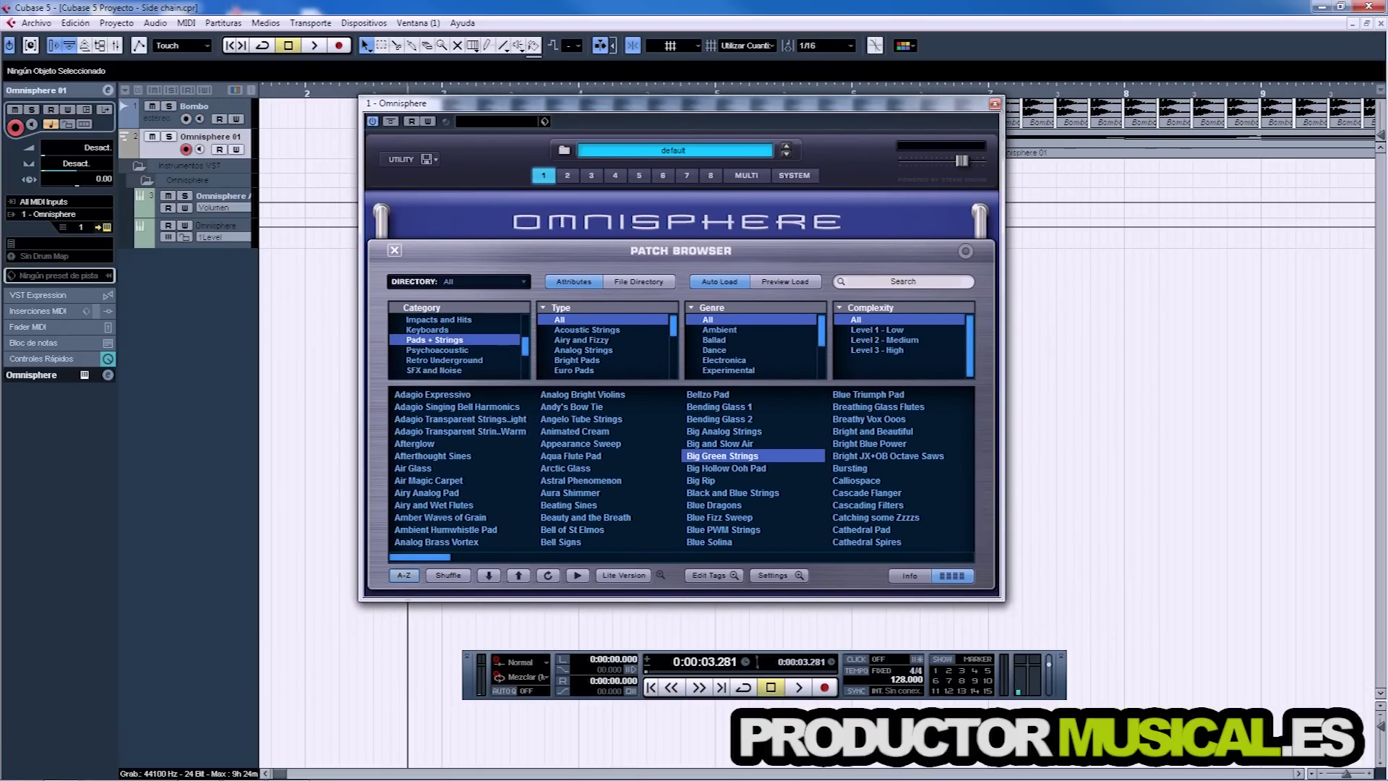
scroll(455, 345, "up", 5)
scroll(456, 345, "up", 5)
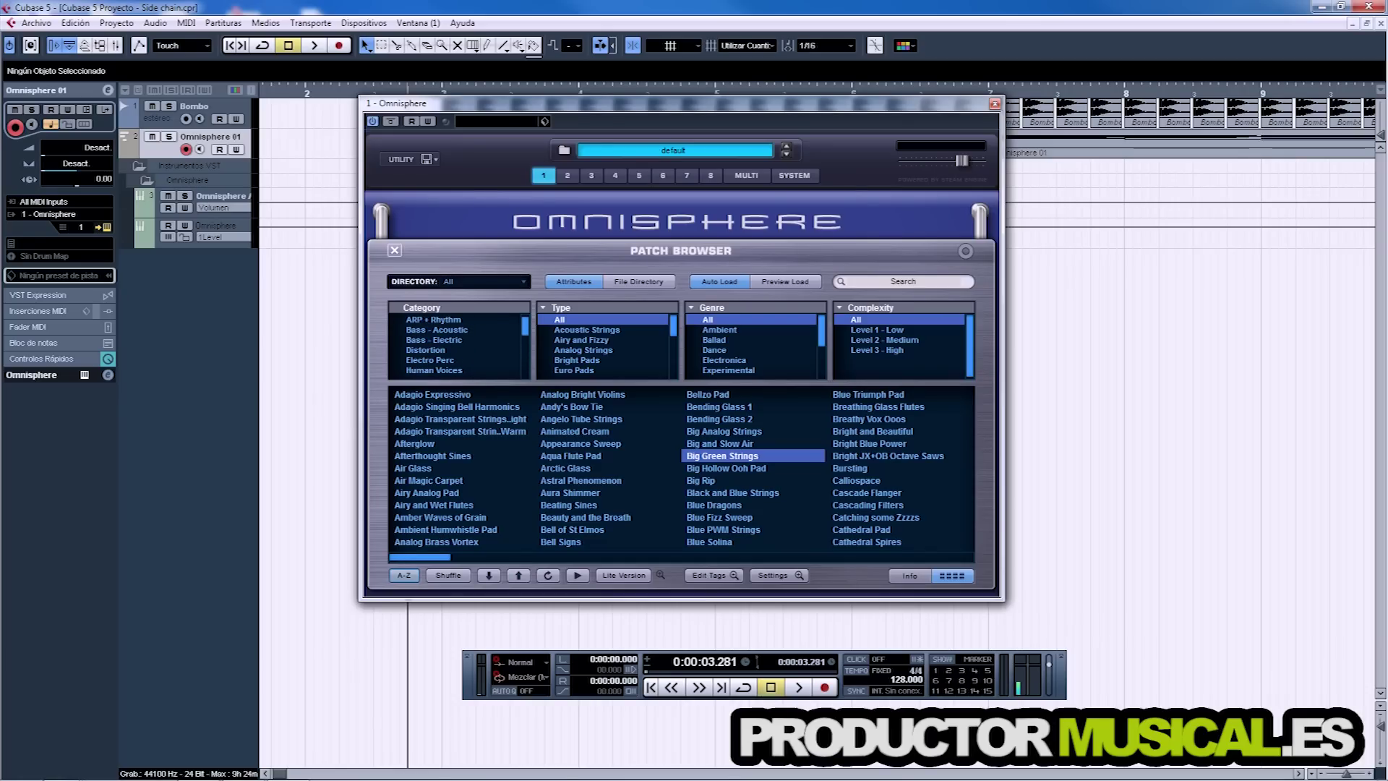
scroll(455, 344, "down", 4)
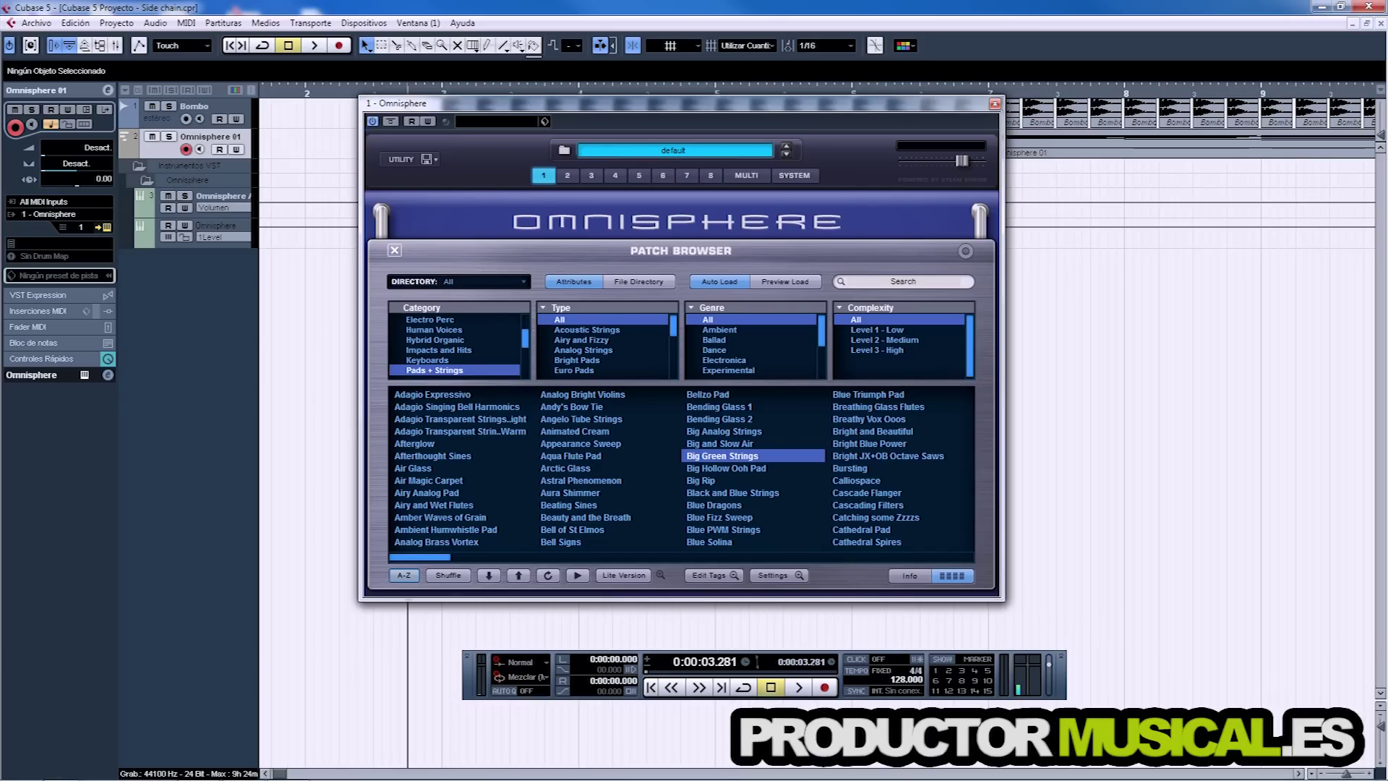
scroll(456, 345, "down", 4)
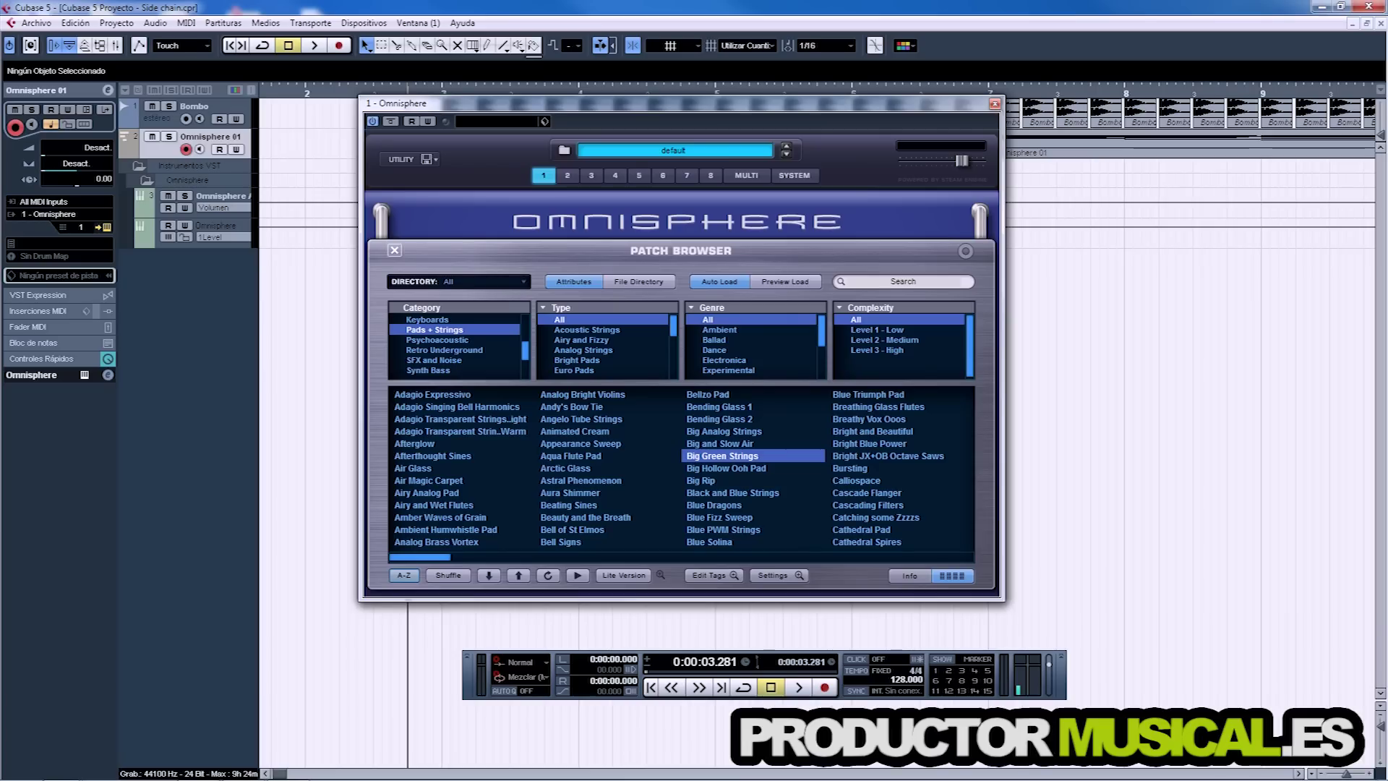
scroll(456, 344, "down", 1)
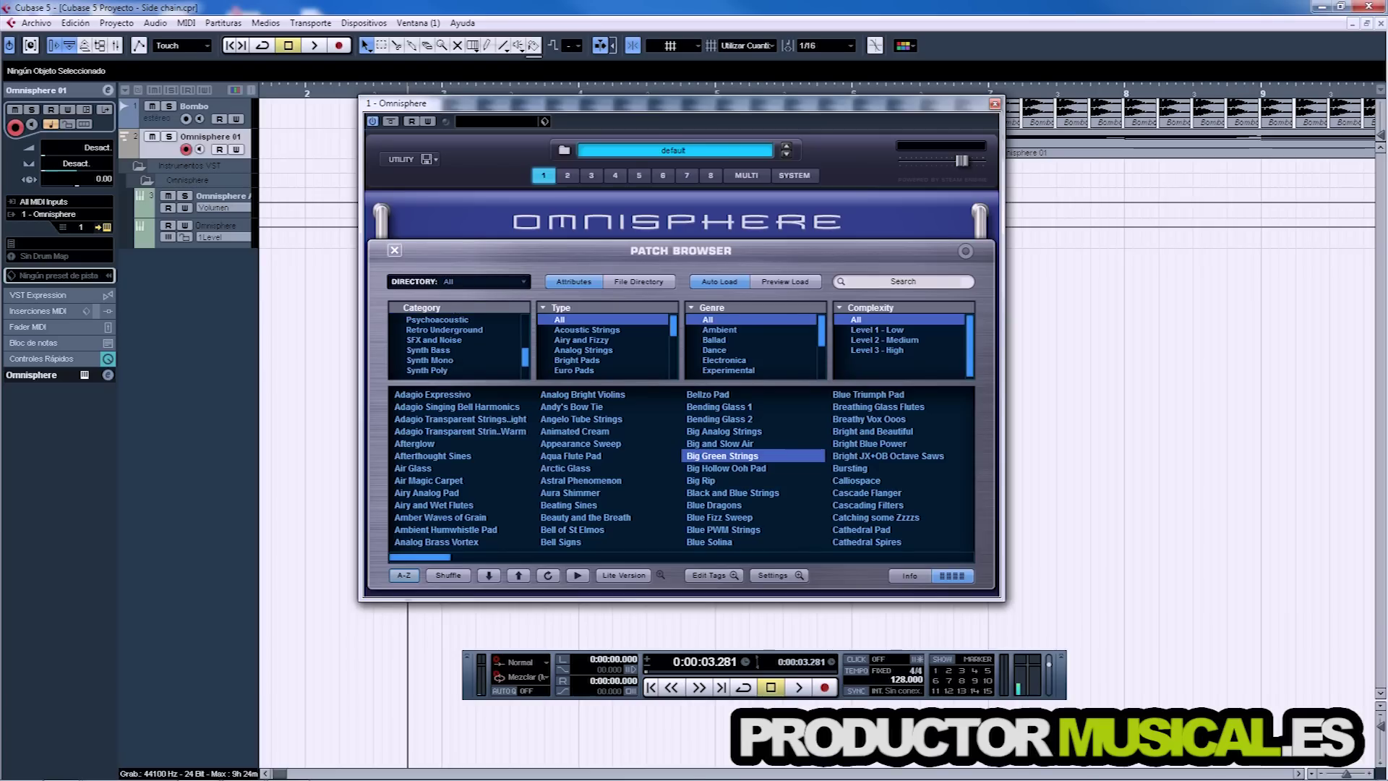
scroll(455, 344, "down", 2)
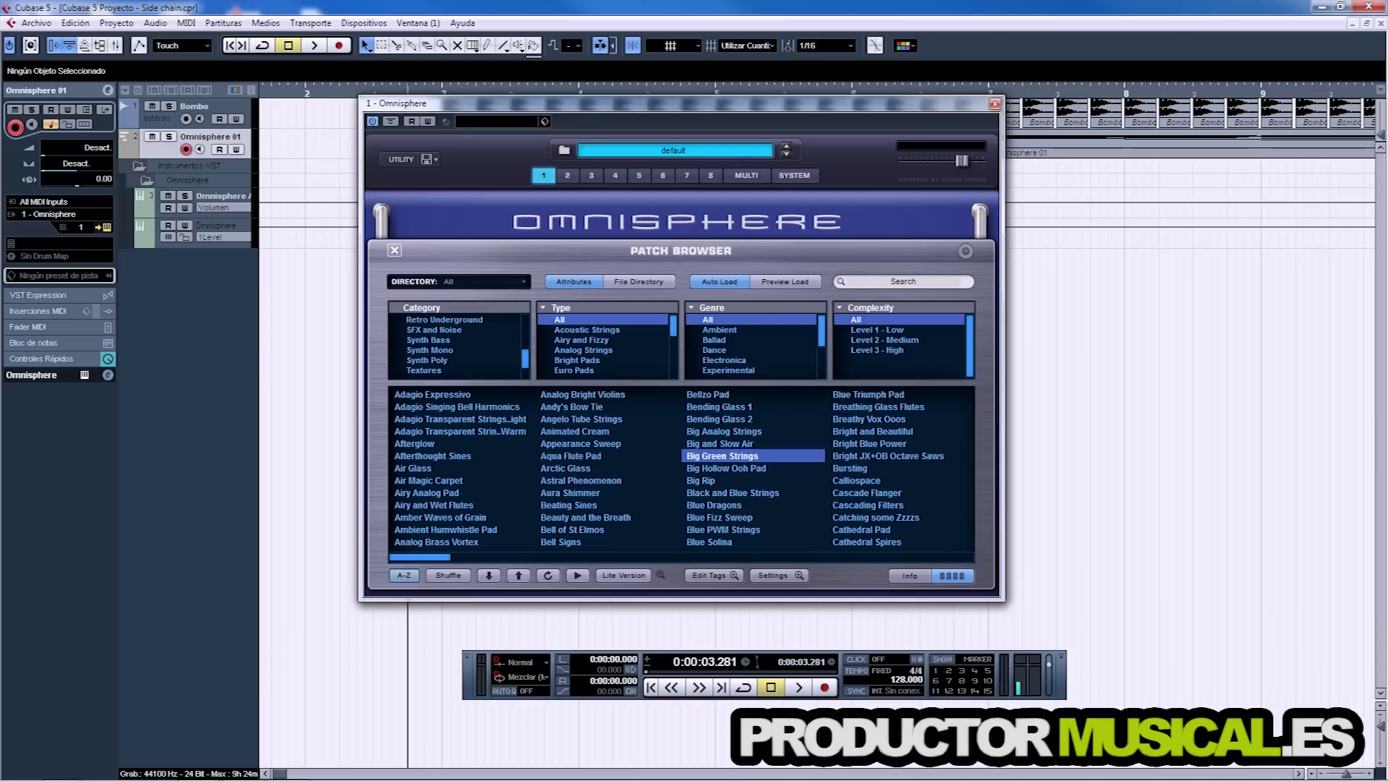
key("ctrl+w")
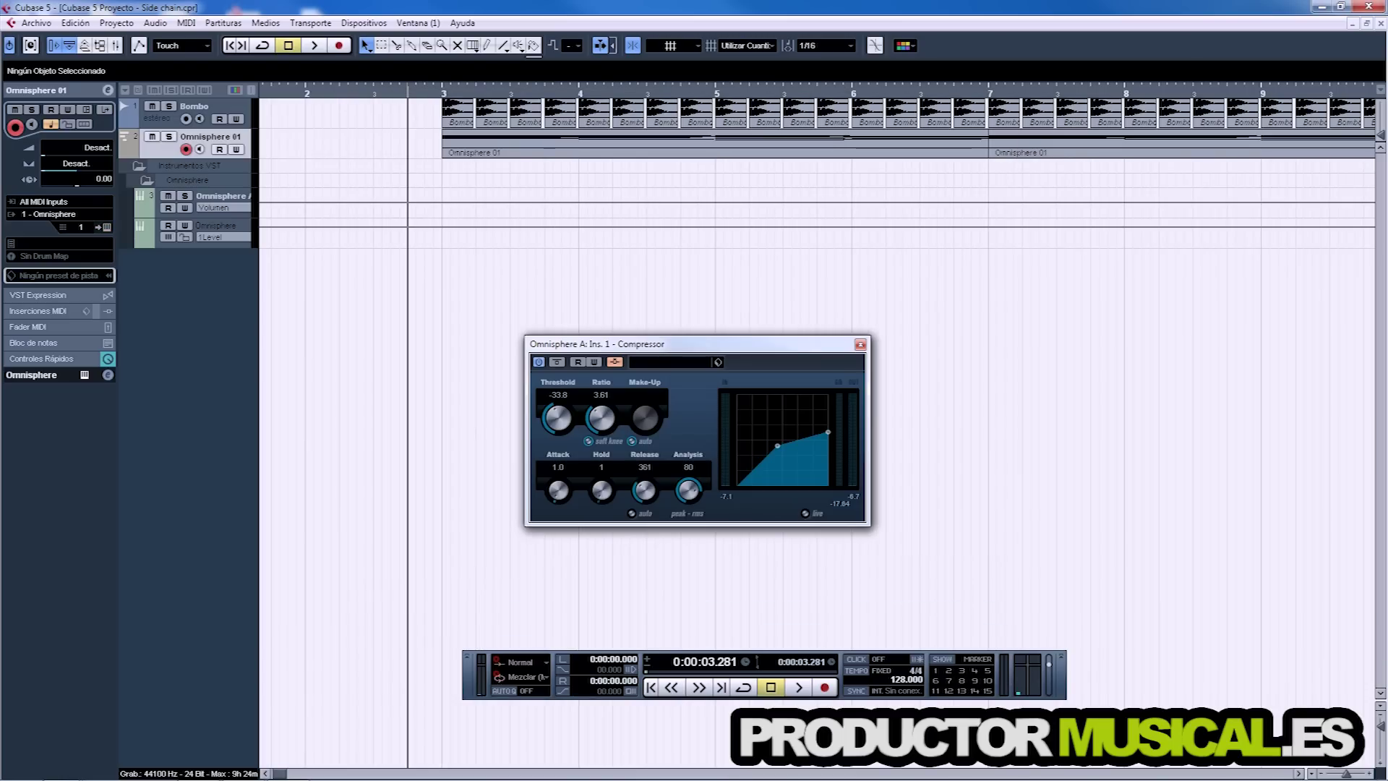